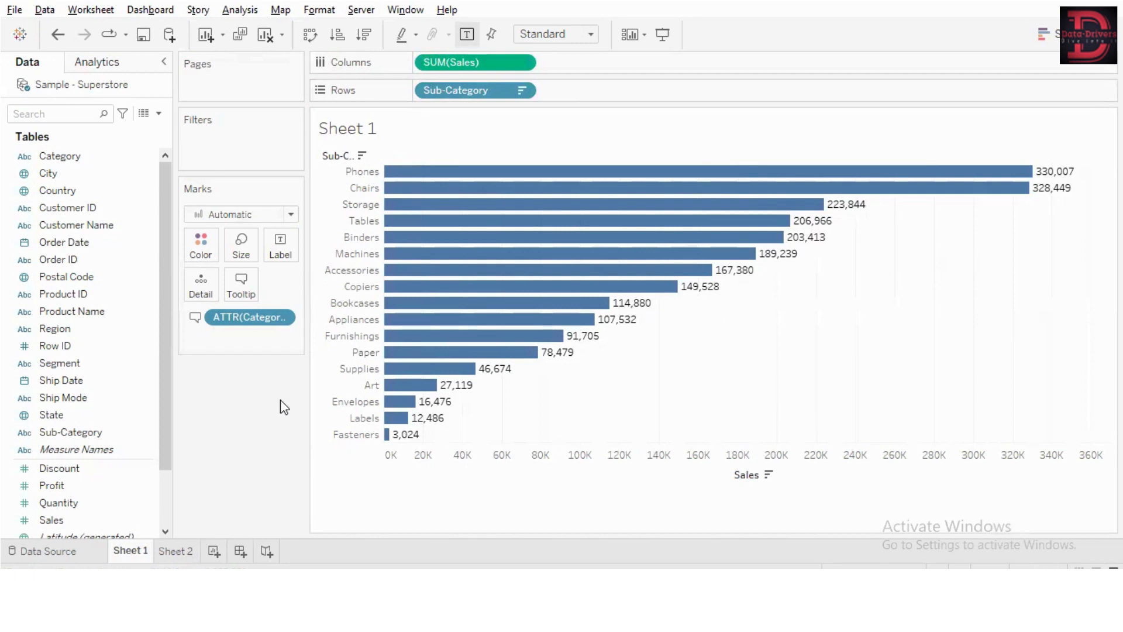
Set up a by-field Top filter on the Sub-Category dimension in Rows with a limit of 5.
click(522, 91)
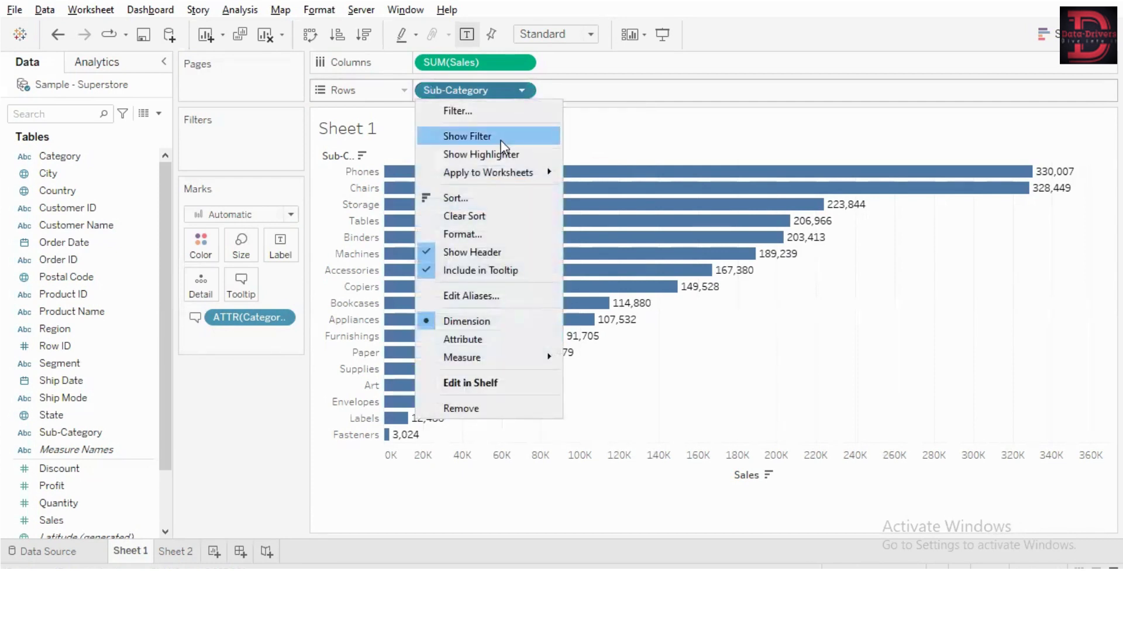
click(491, 111)
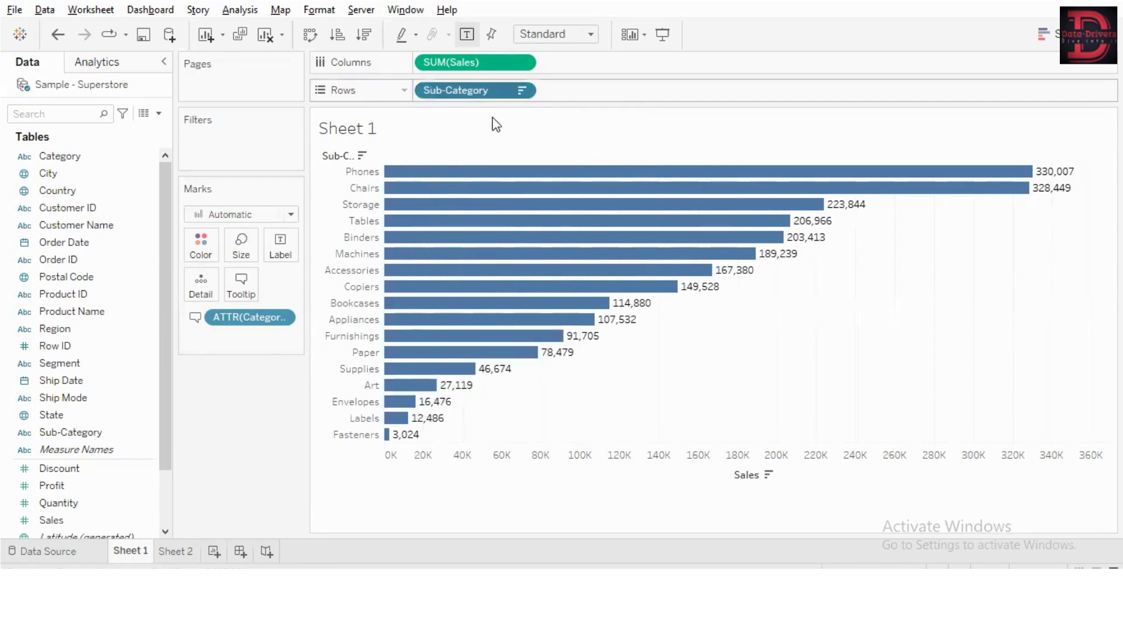
click(563, 91)
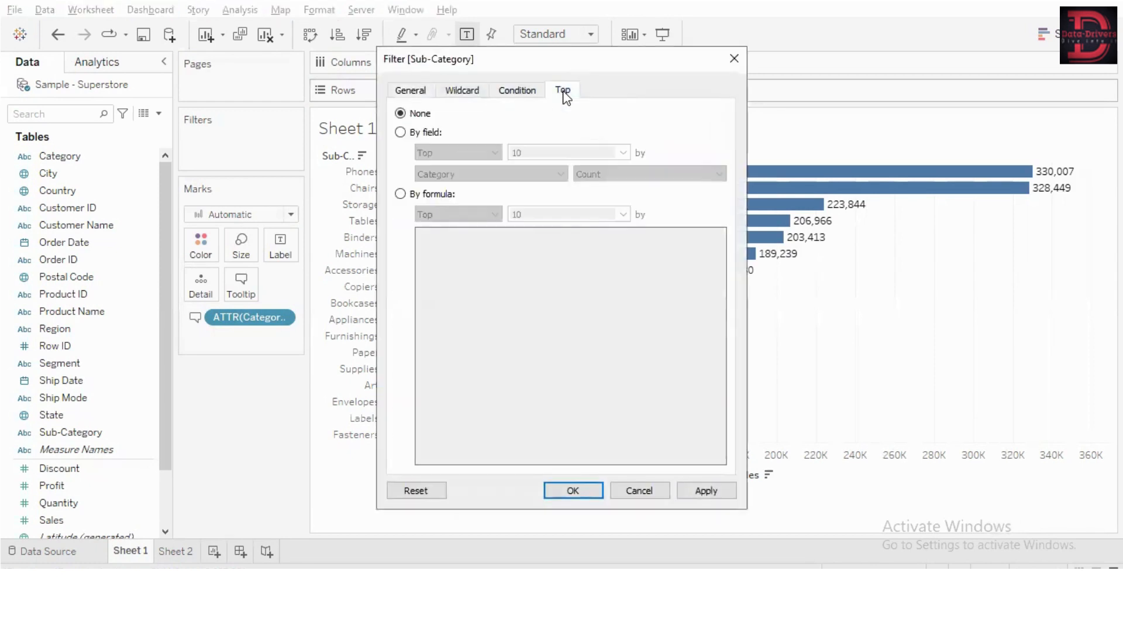
click(401, 134)
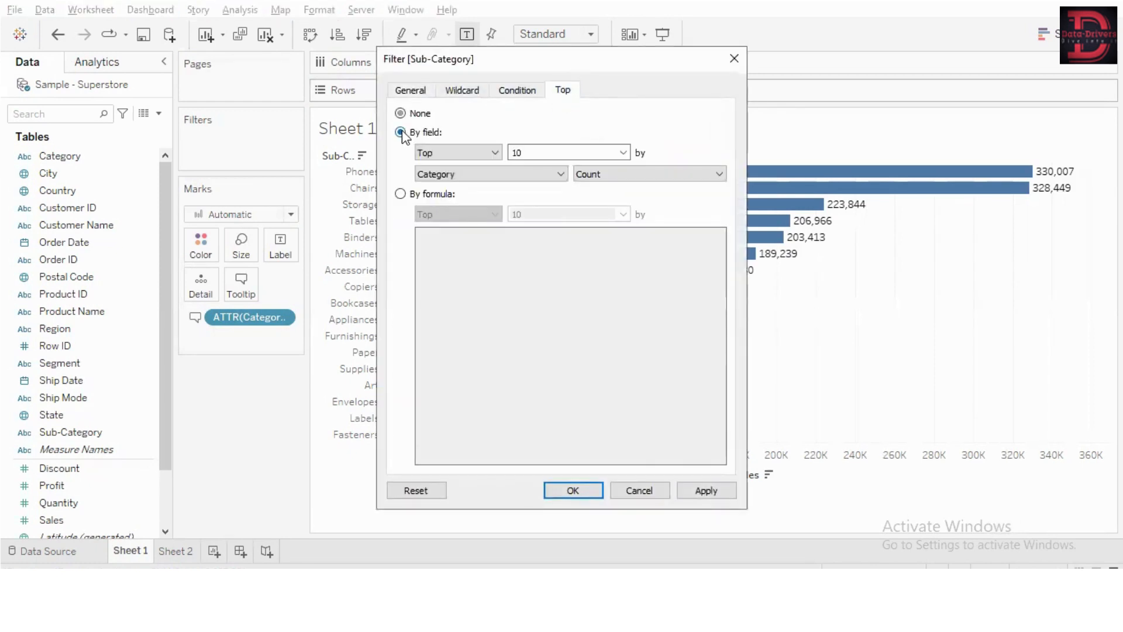
click(553, 152)
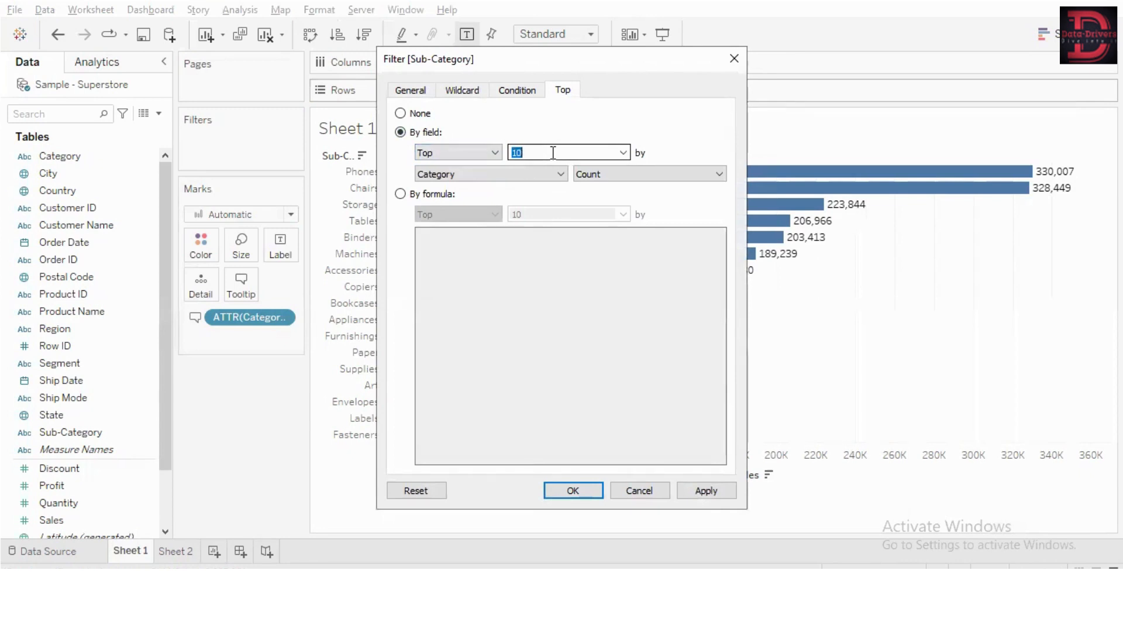
text(5)
Base the top 5 Sub-Category ranking on the Sum of Sales and apply the filter.
click(558, 170)
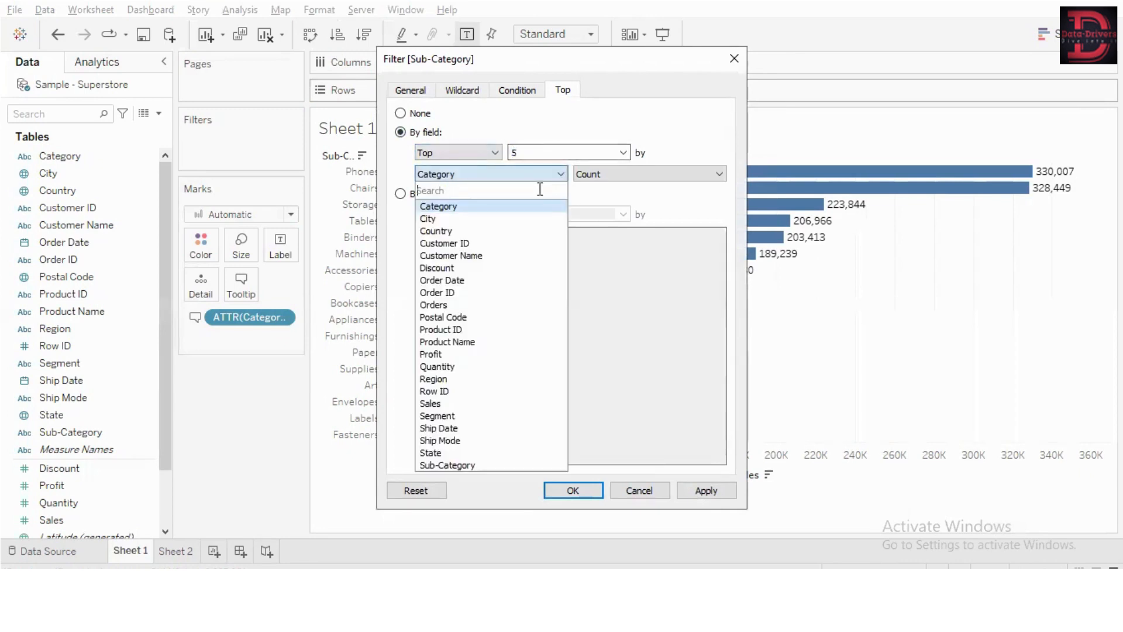
click(445, 465)
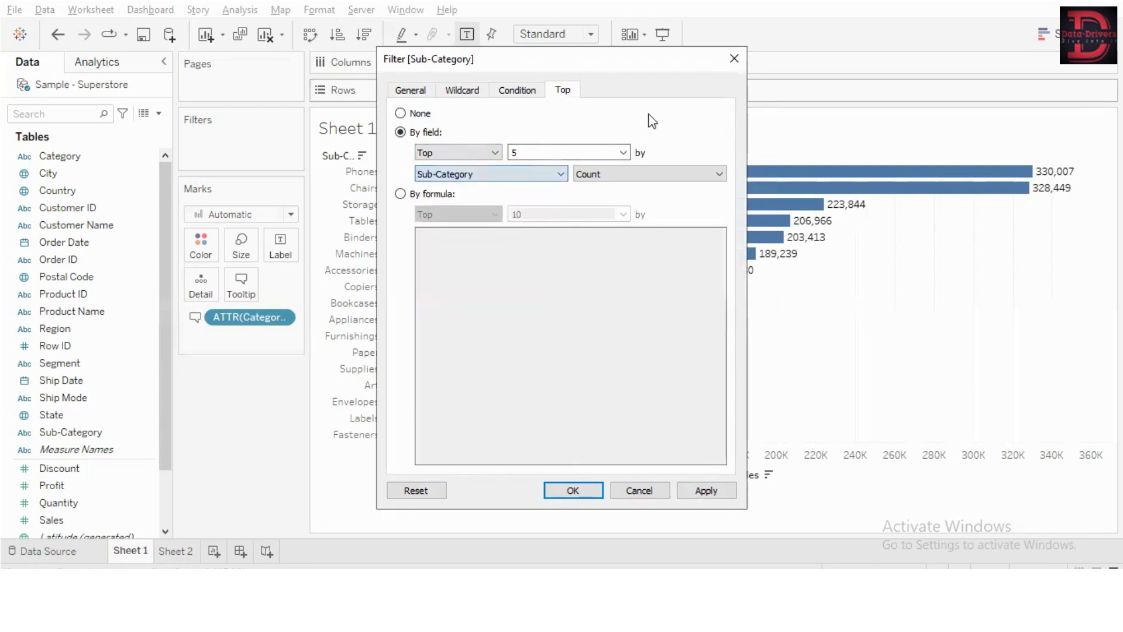
click(641, 174)
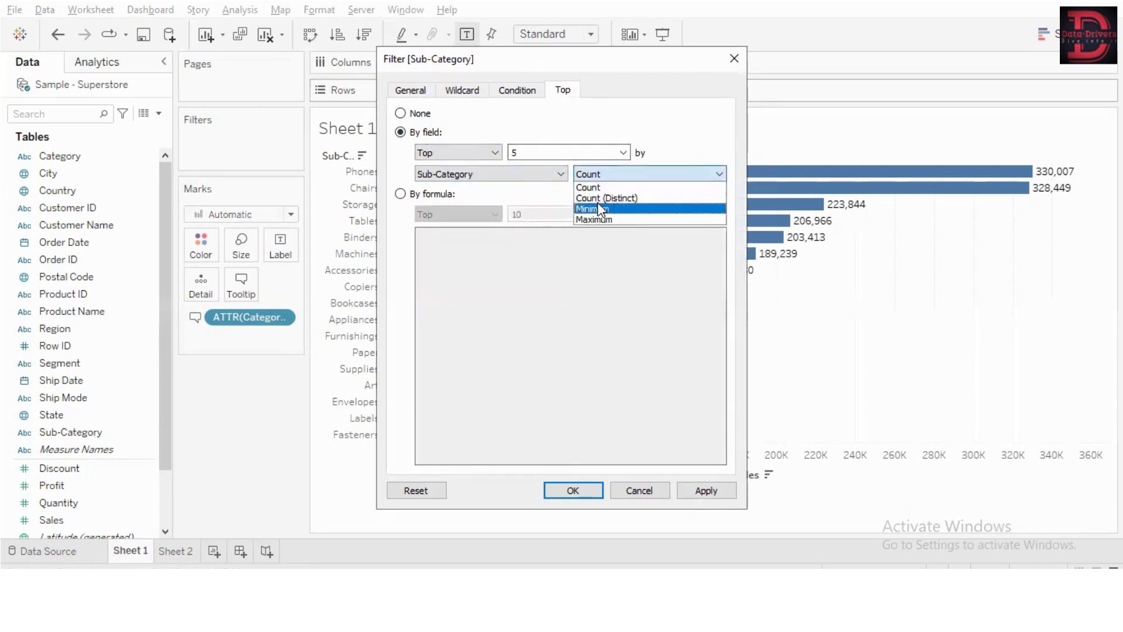
click(519, 175)
click(442, 403)
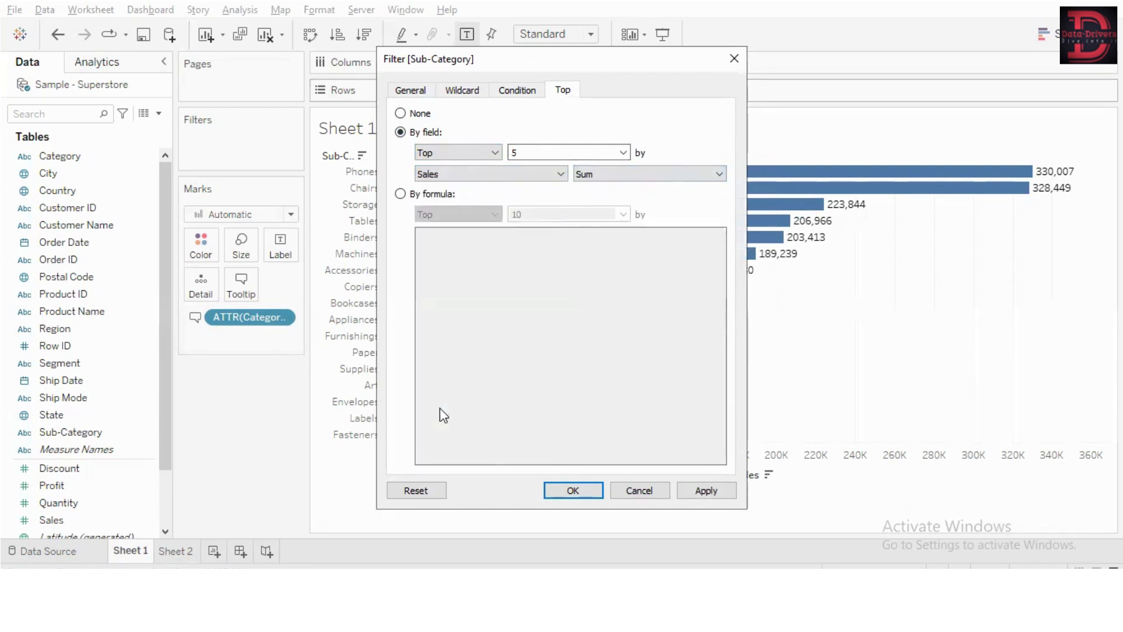
click(690, 492)
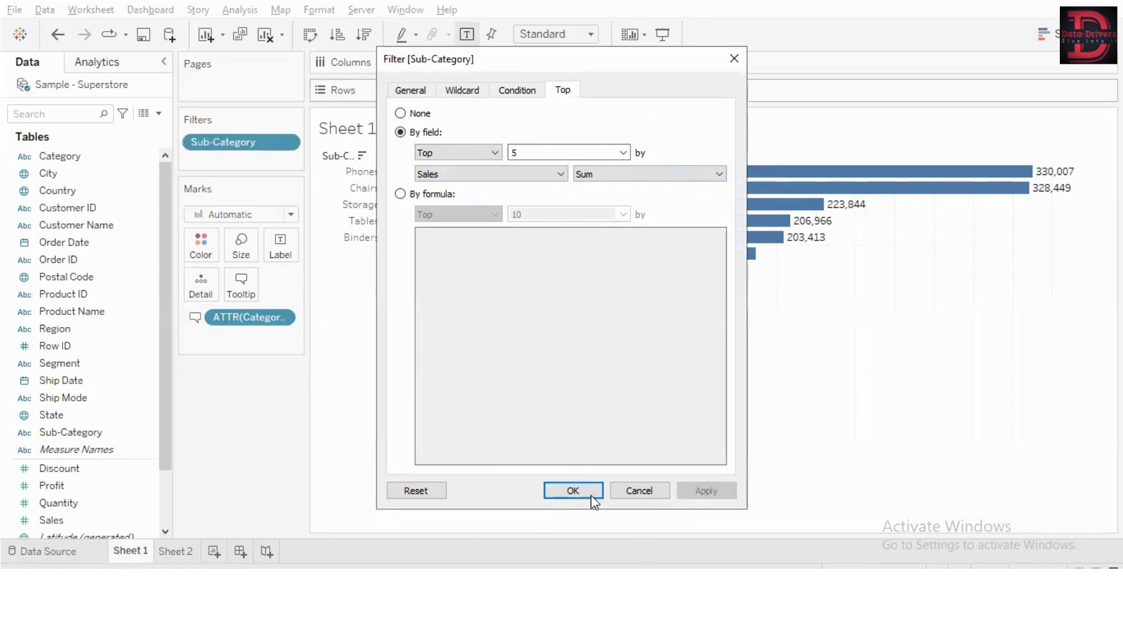
click(590, 494)
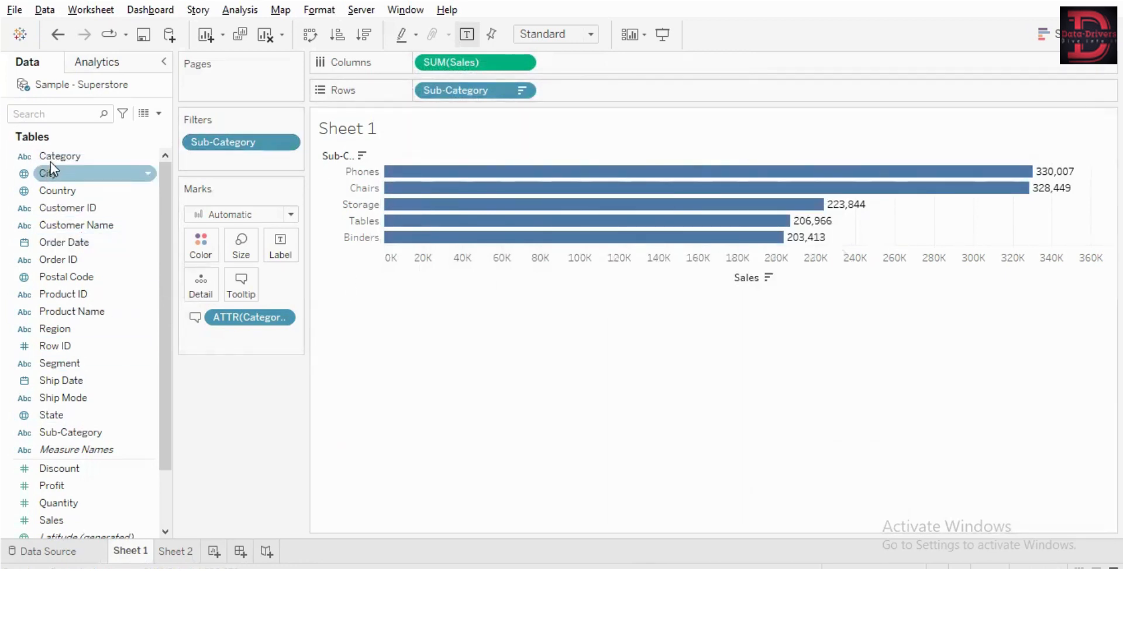
Add Category as a filter using all values and show its filter control beside the chart.
drag(51, 157, 198, 133)
click(562, 121)
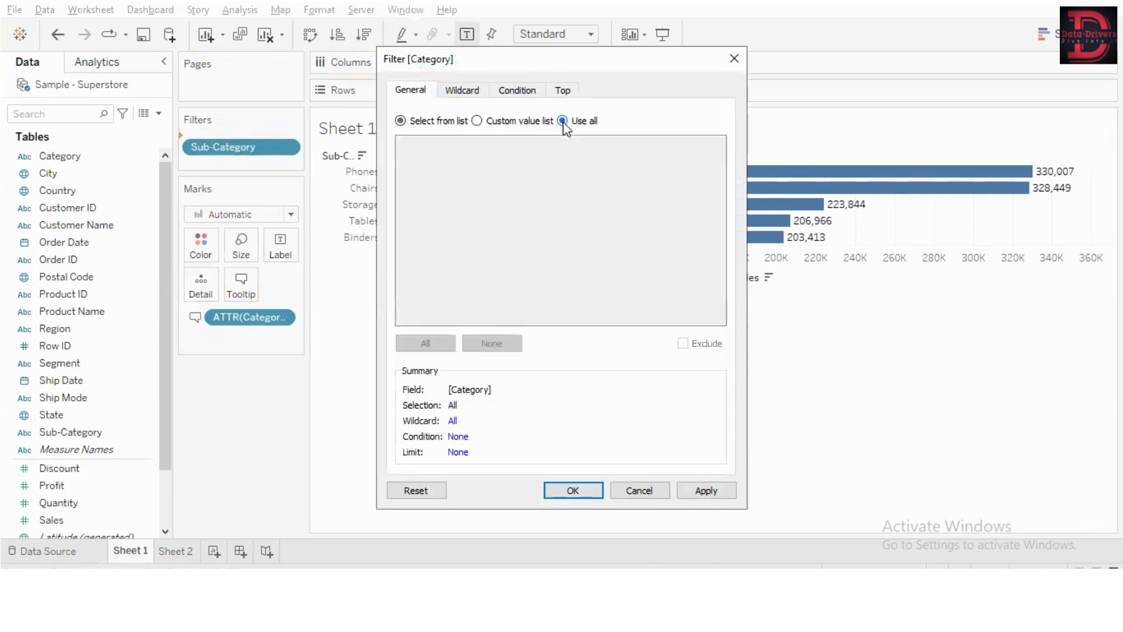
click(686, 495)
click(573, 495)
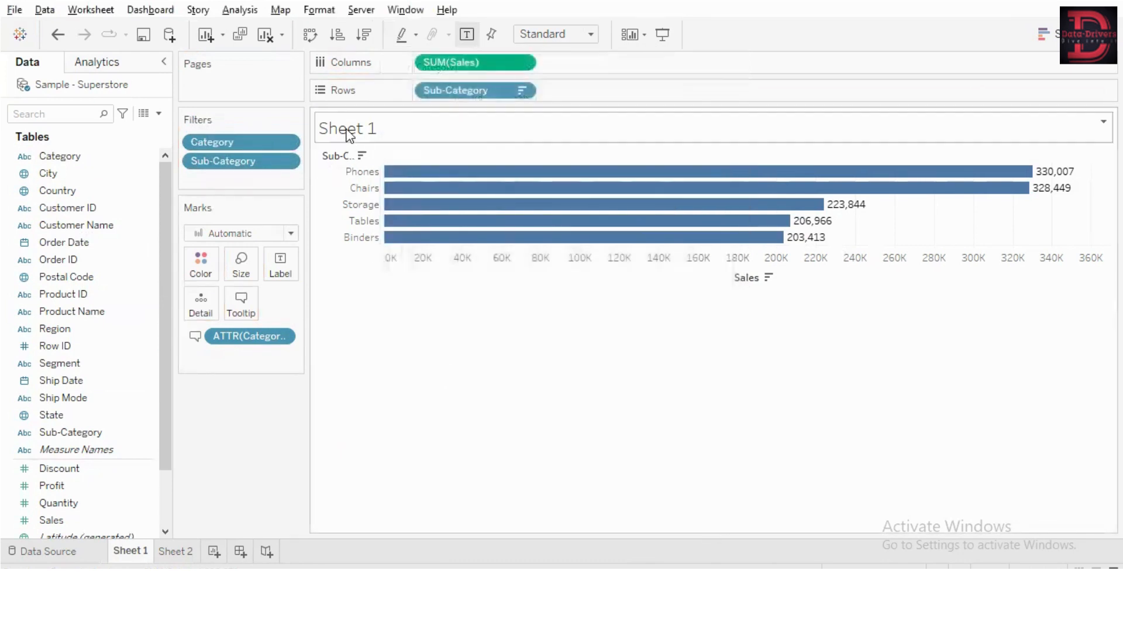
click(288, 143)
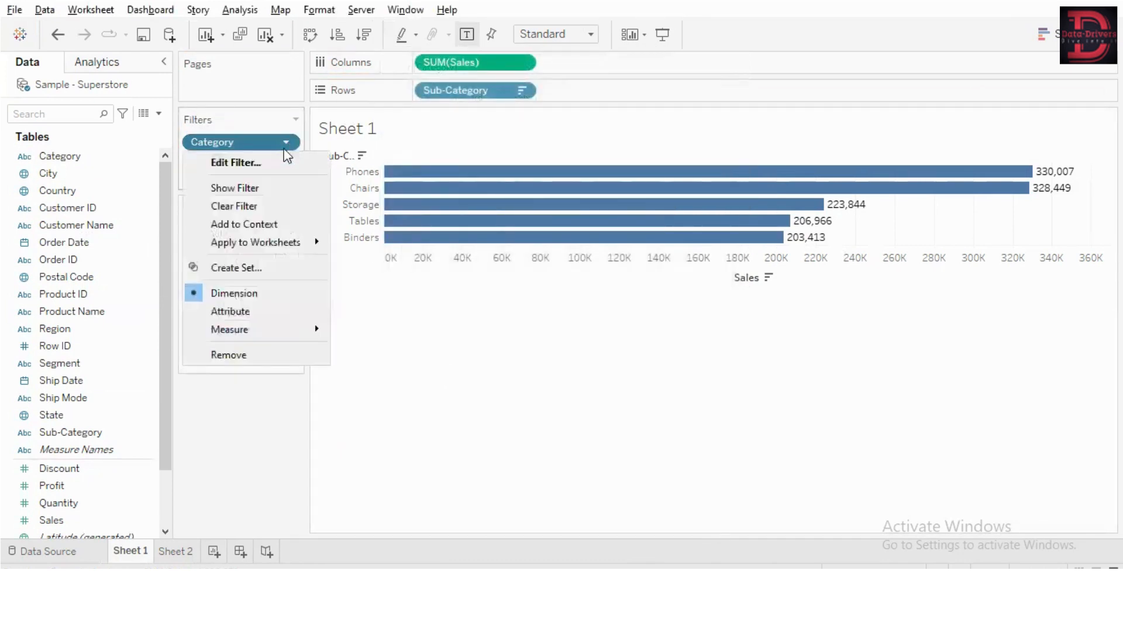
click(268, 187)
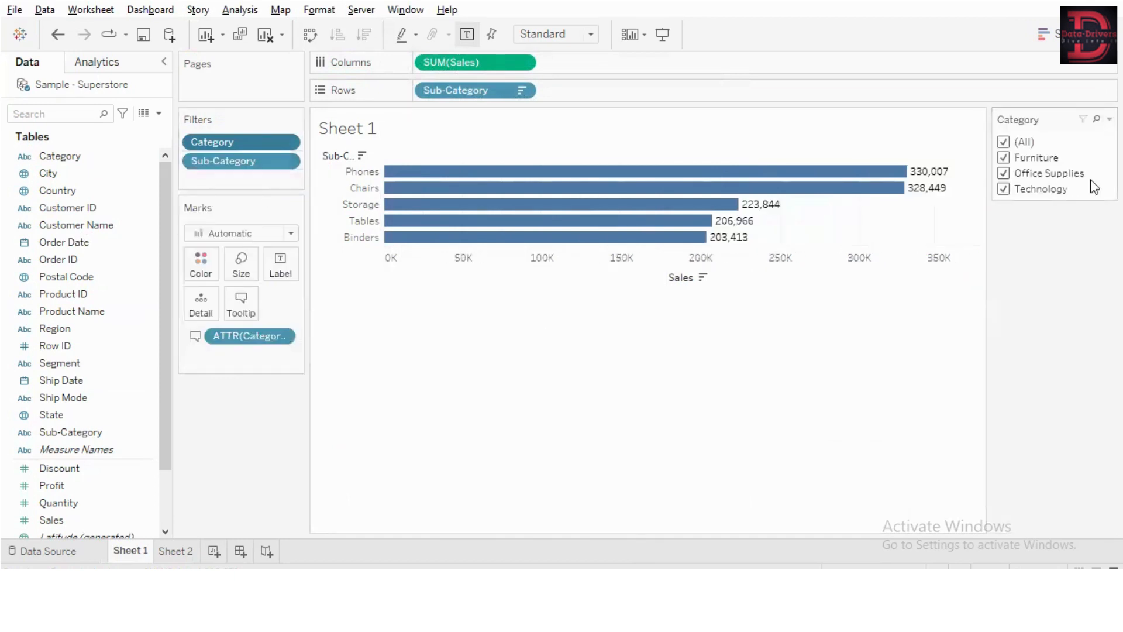
Filter the chart to only Furniture, only Office Supplies and only Technology in turn, and reselect all categories.
click(1004, 173)
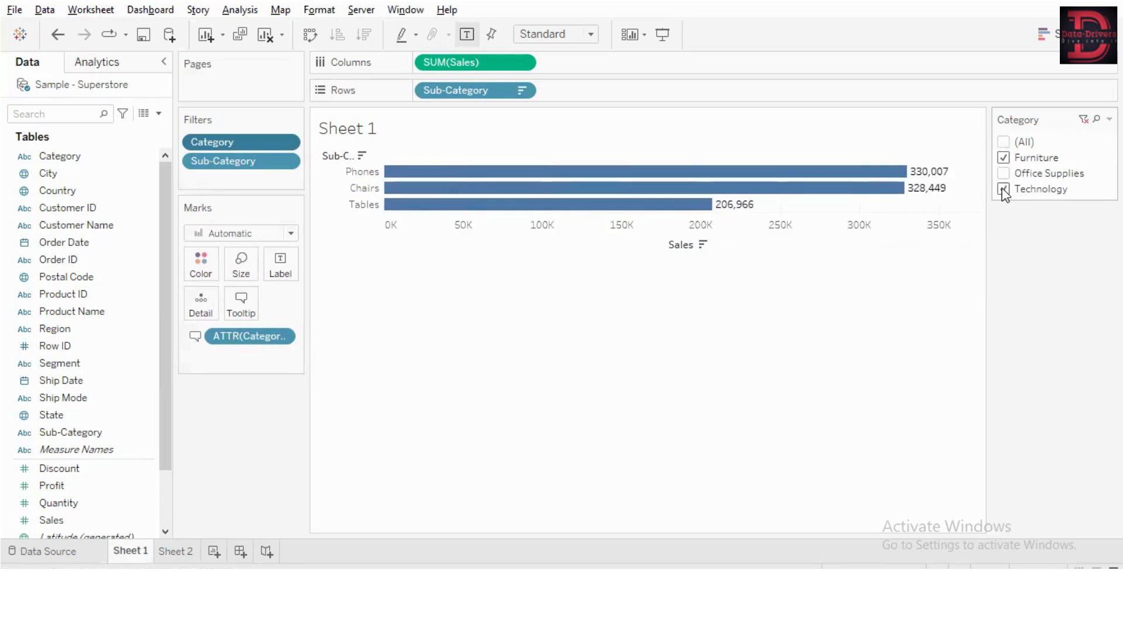
click(1003, 189)
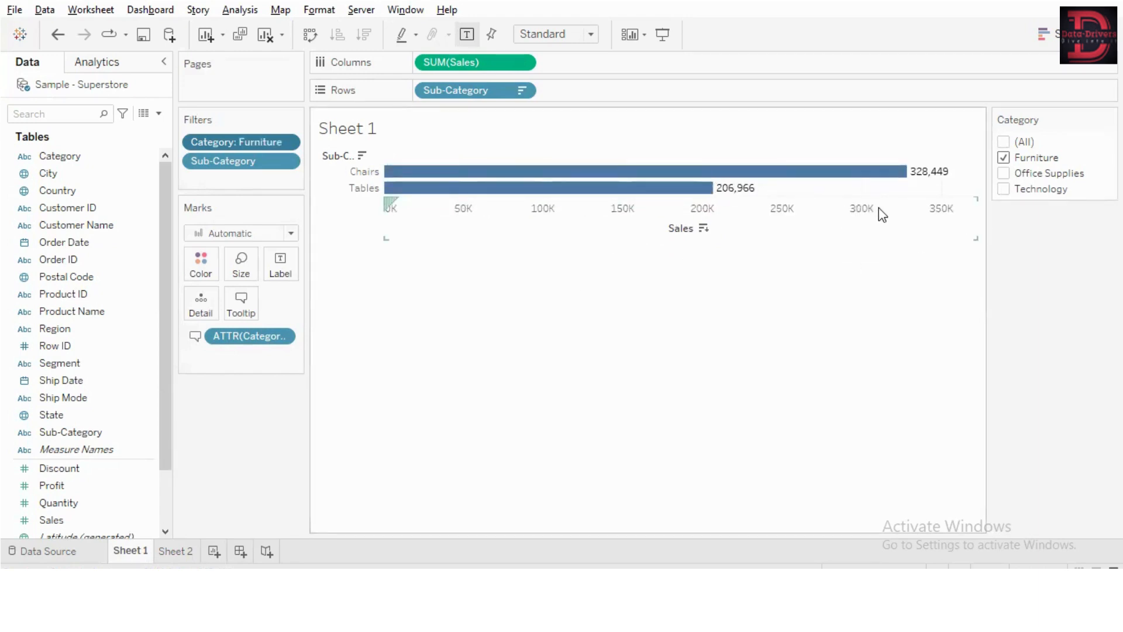
click(1004, 157)
click(1004, 174)
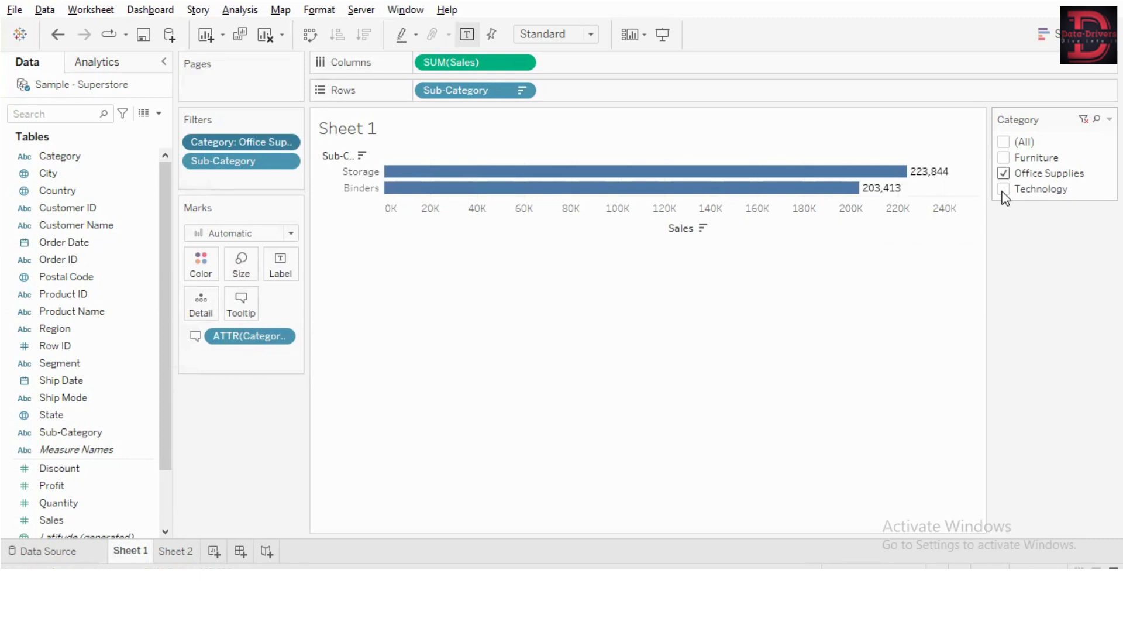
click(1003, 173)
click(1004, 189)
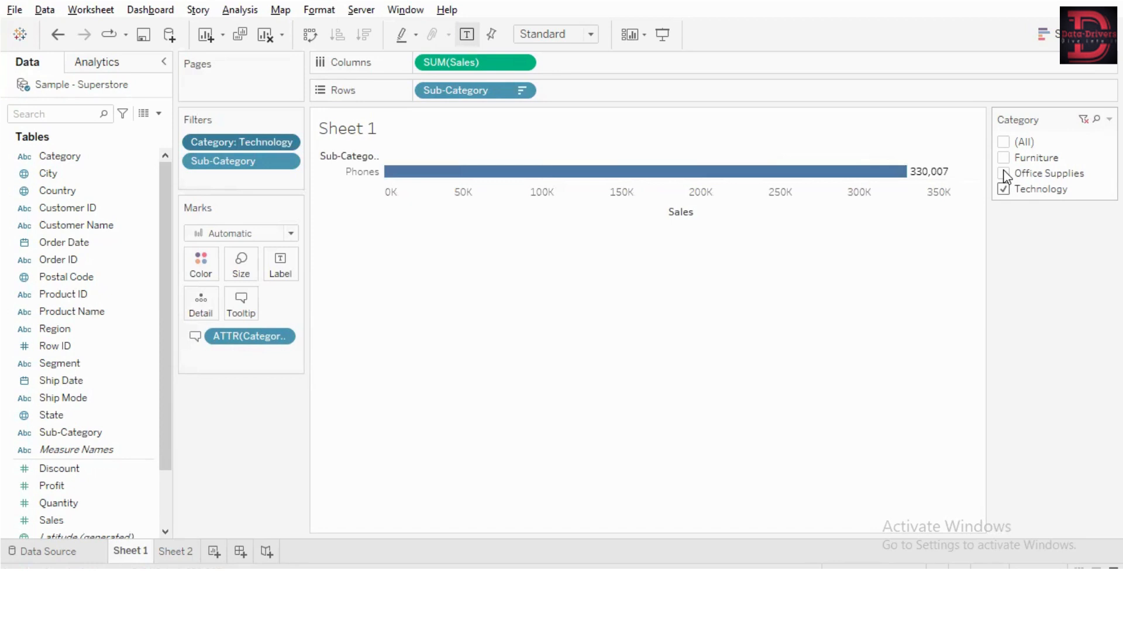
click(1004, 173)
click(1003, 157)
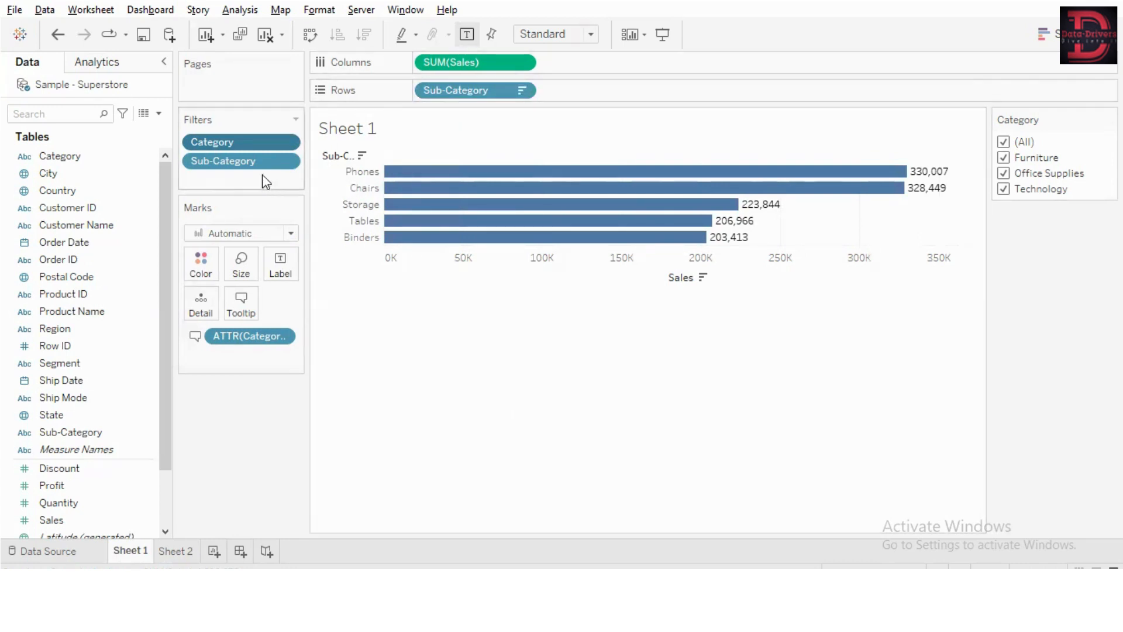
Add the Category filter to context.
click(286, 142)
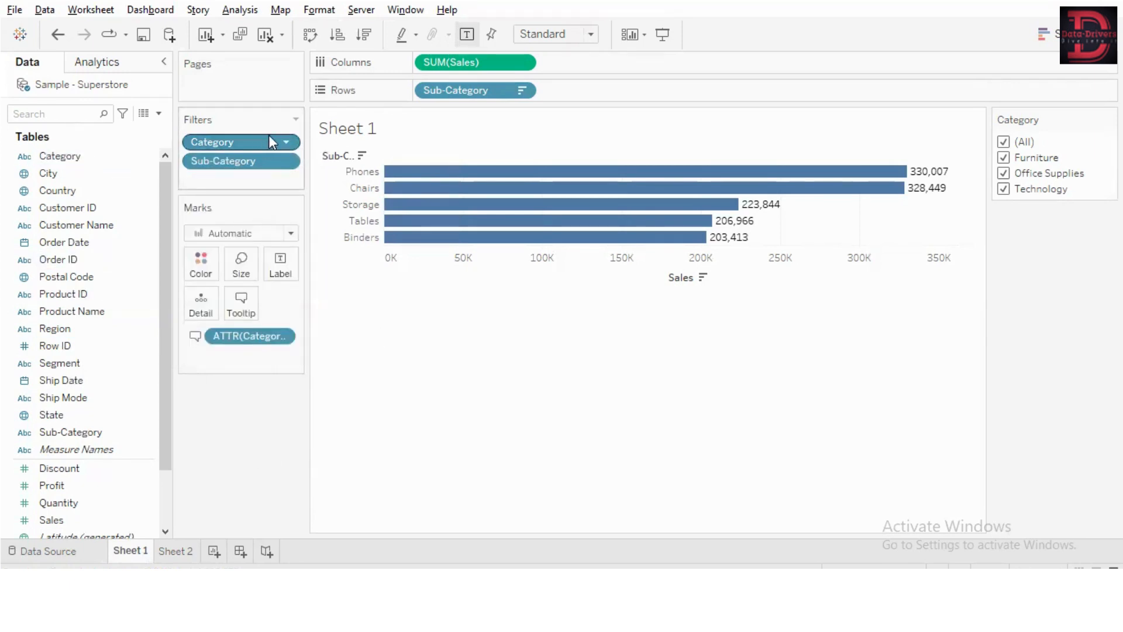
click(286, 143)
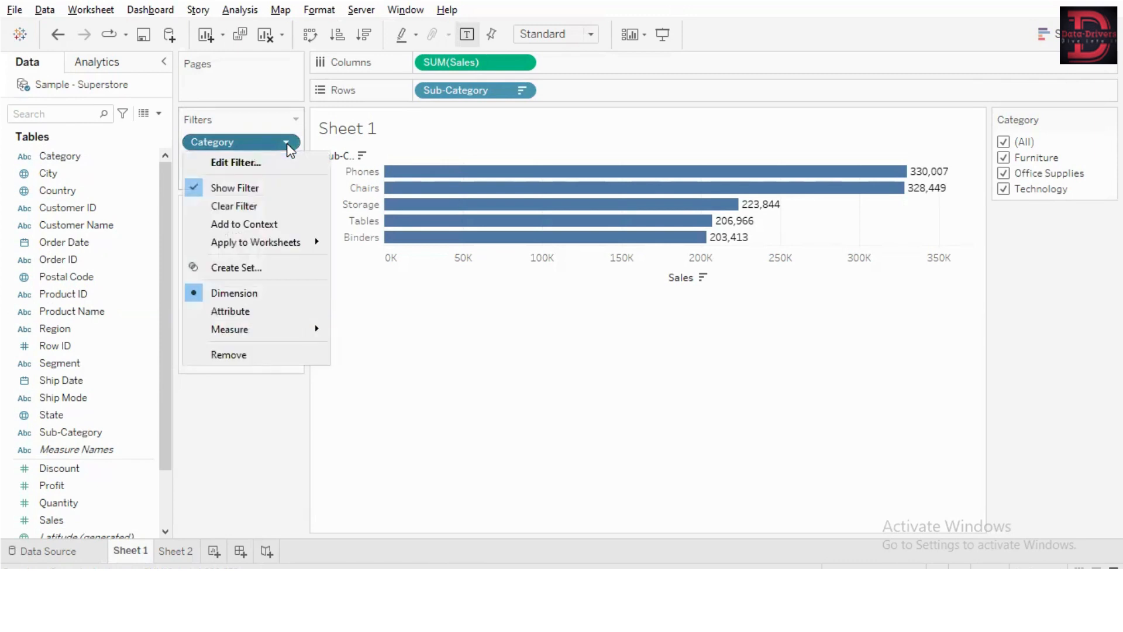
click(280, 226)
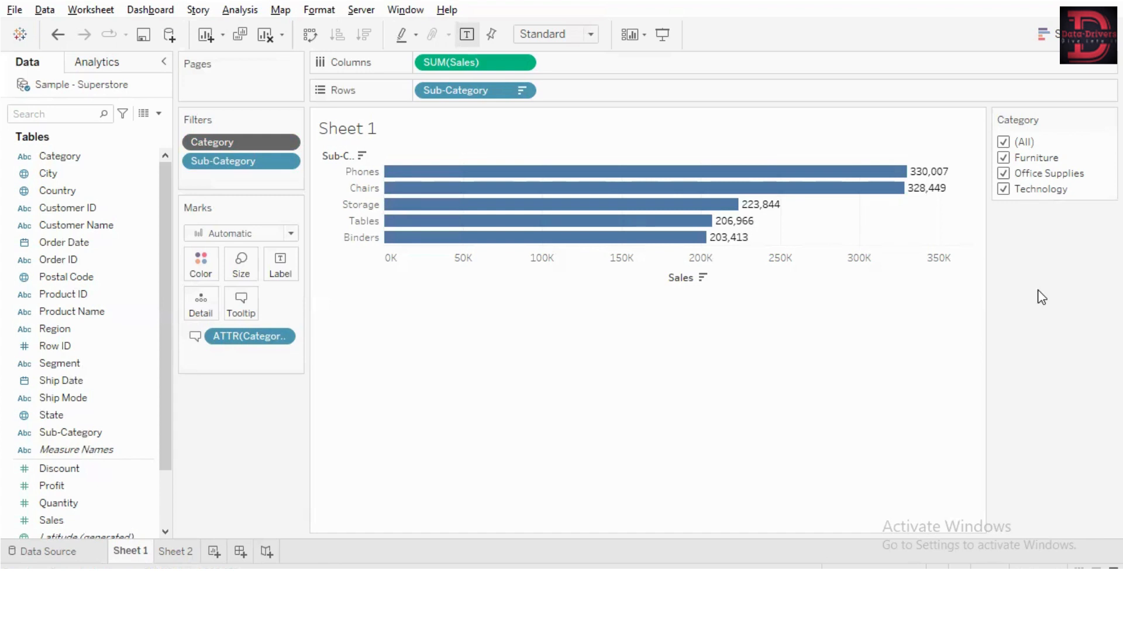
Limit the Category filter to Furniture and compare its top sub-categories with the full breakdown on Sheet 2.
click(1003, 173)
click(1003, 189)
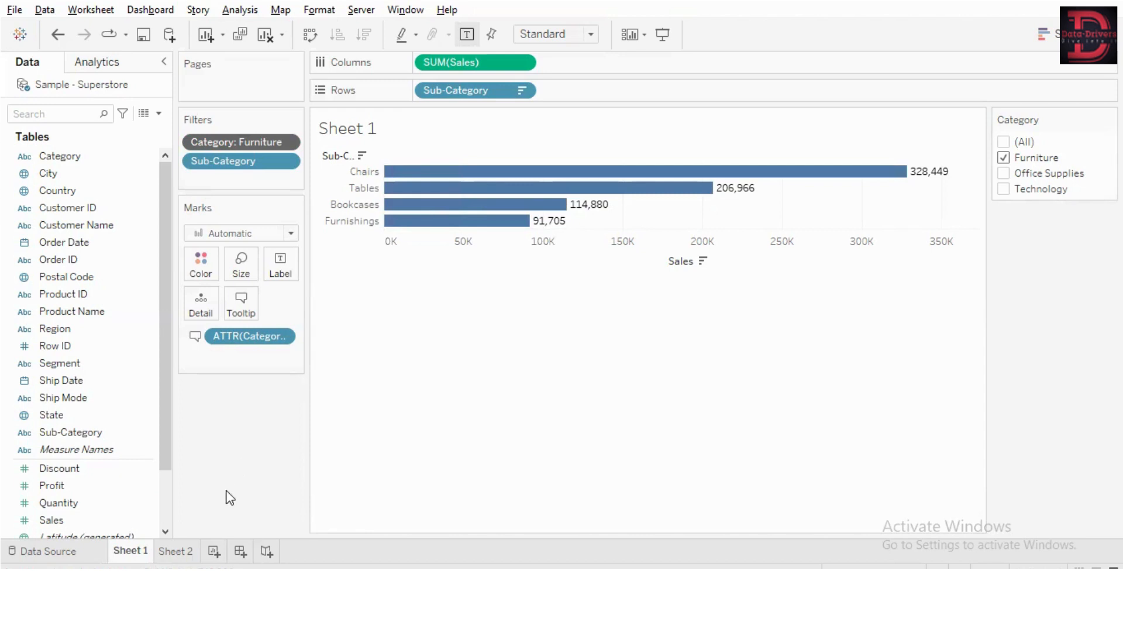
click(184, 553)
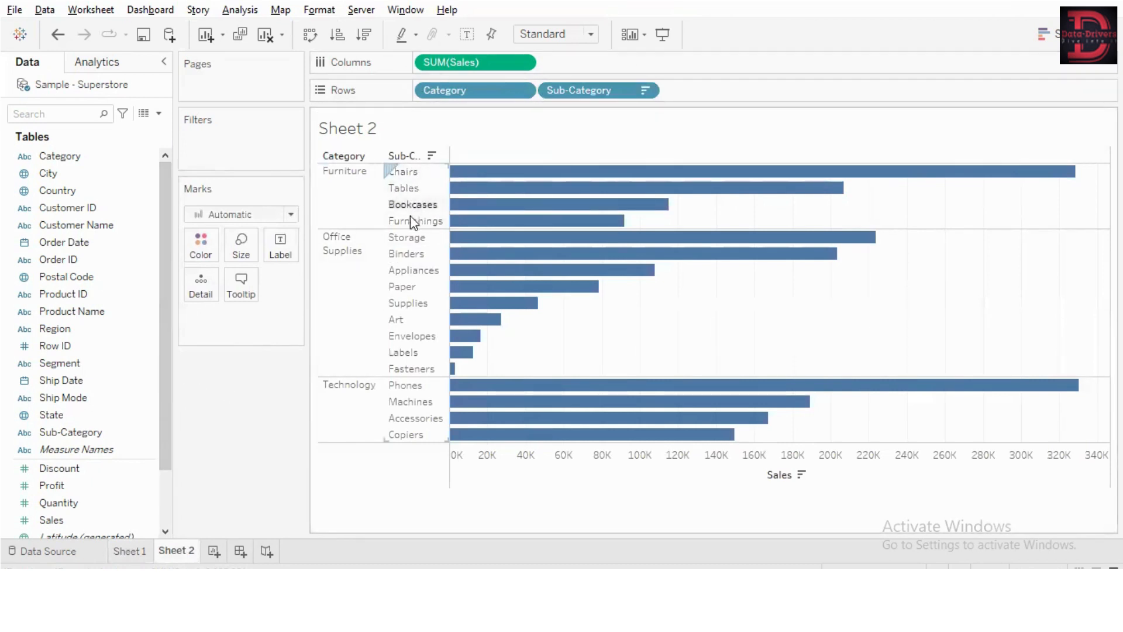
click(126, 552)
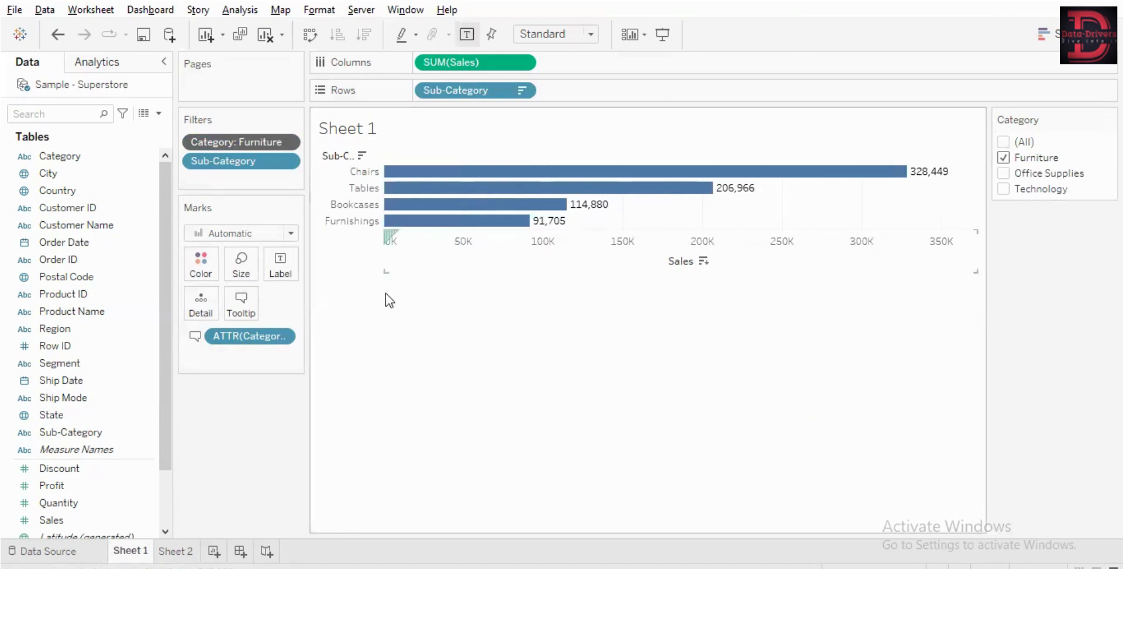
Switch the Category filter to Office Supplies only and compare its top sub-categories with Sheet 2.
click(1004, 157)
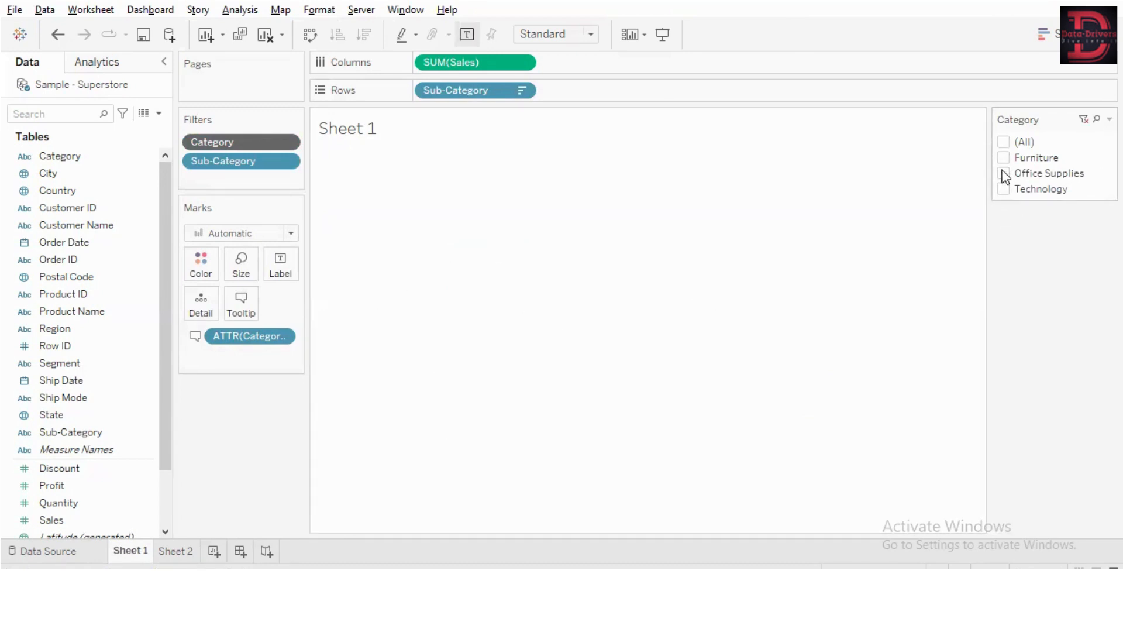
click(1004, 174)
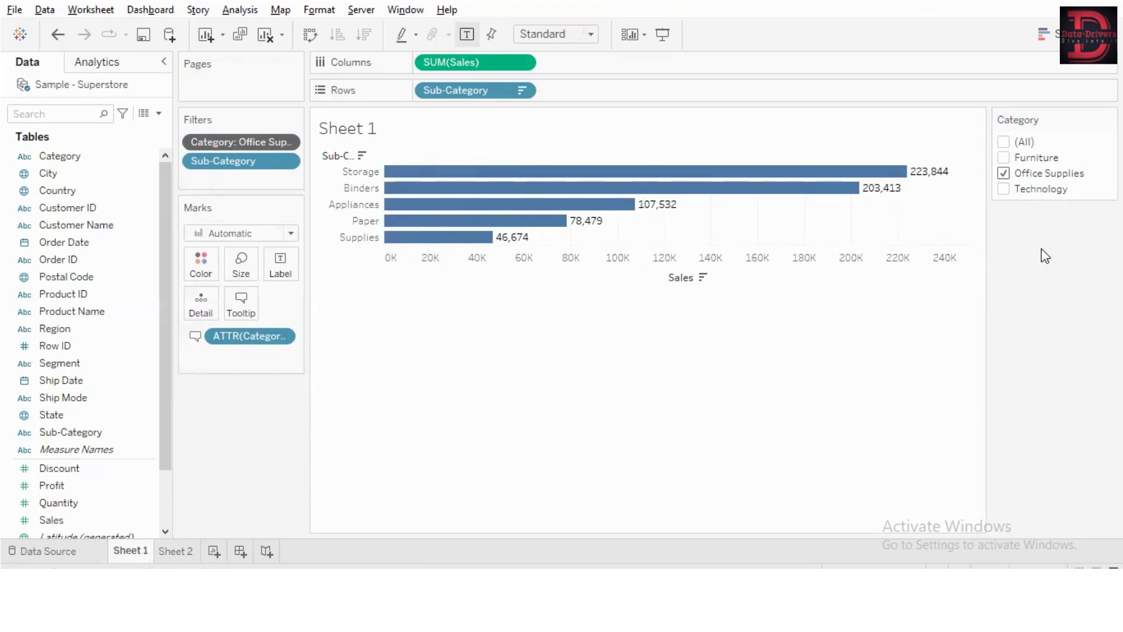
click(170, 550)
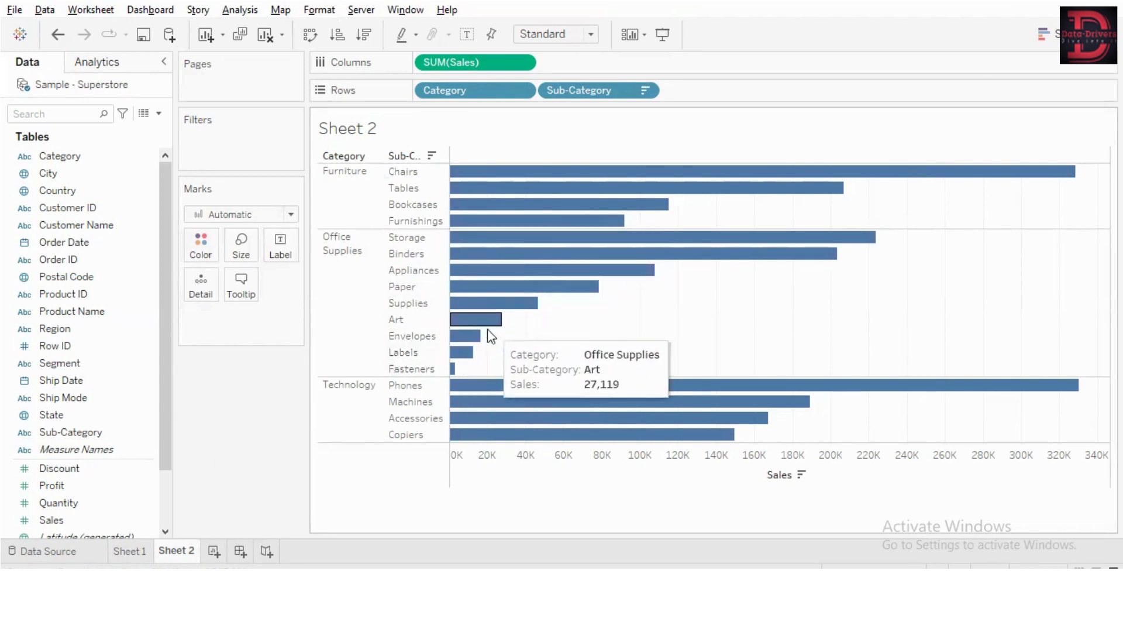
click(130, 550)
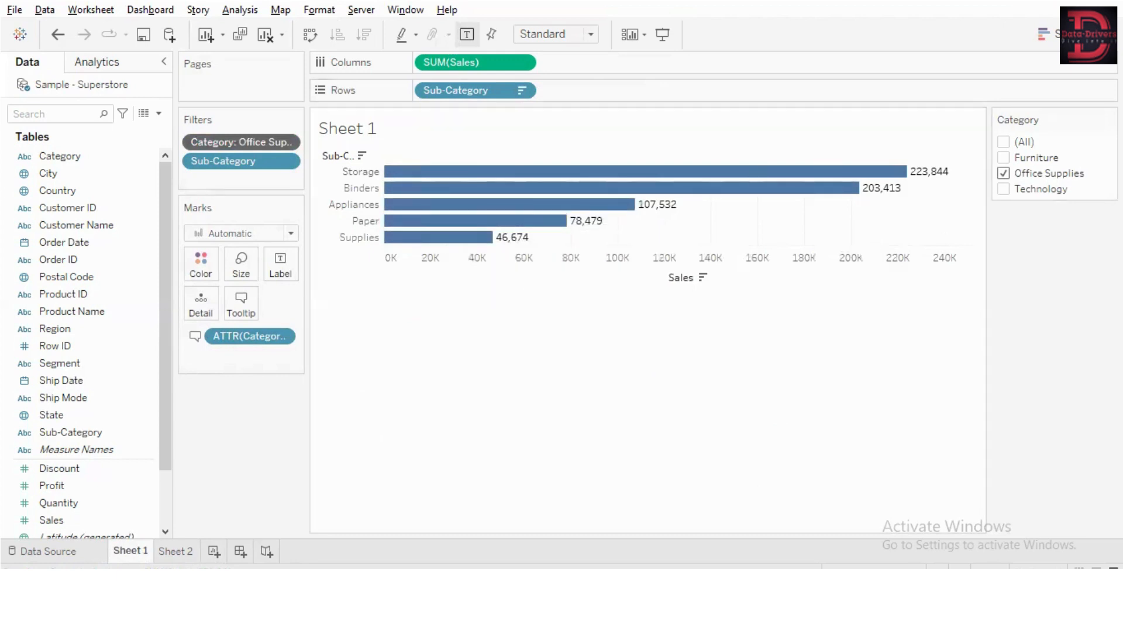
Switch the Category filter to Technology only and check its top sub-categories against Sheet 2.
click(1004, 174)
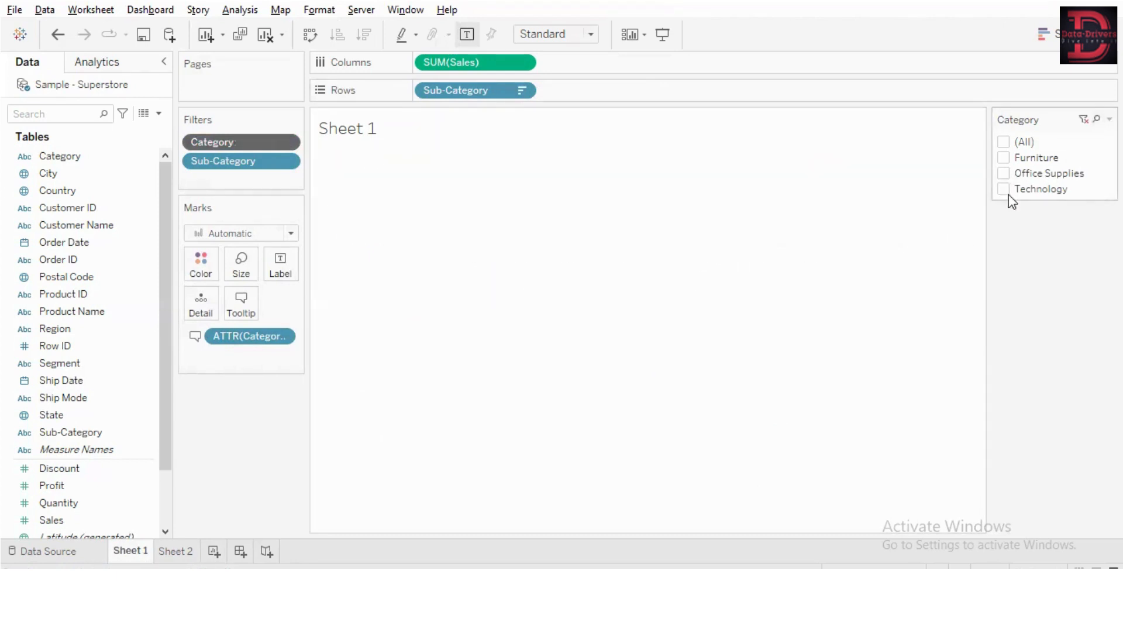
click(1004, 188)
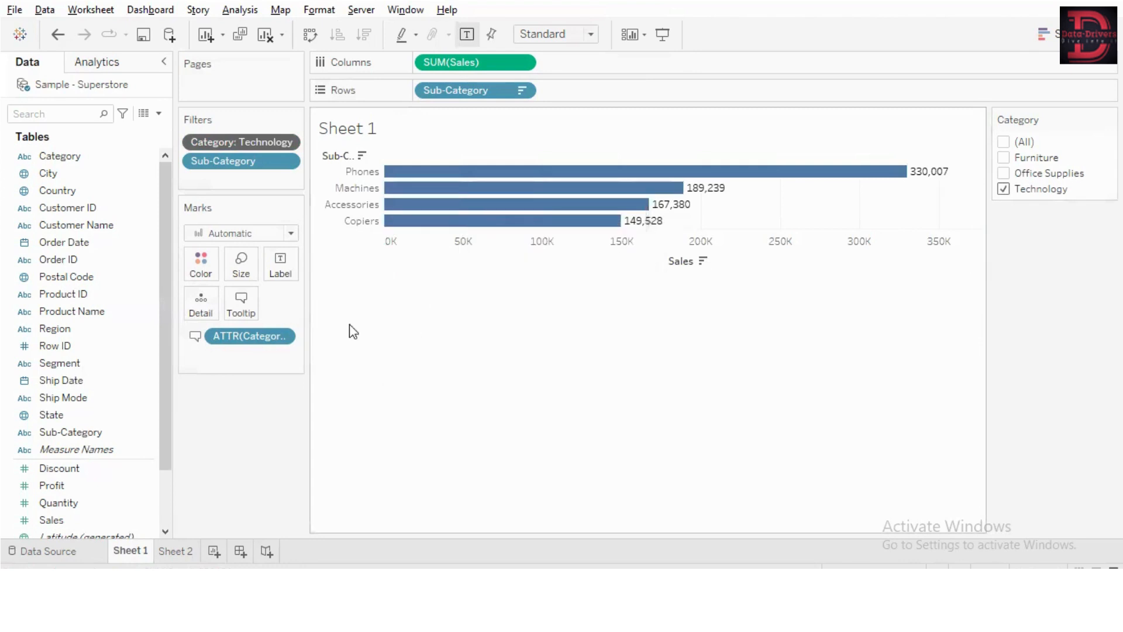
click(177, 550)
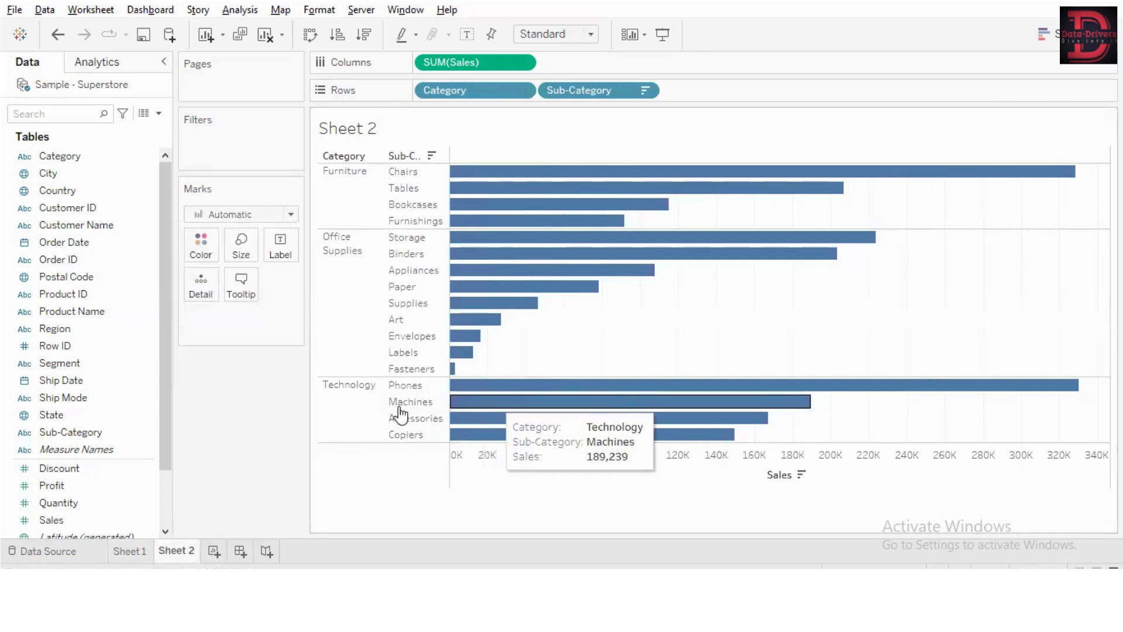
click(128, 551)
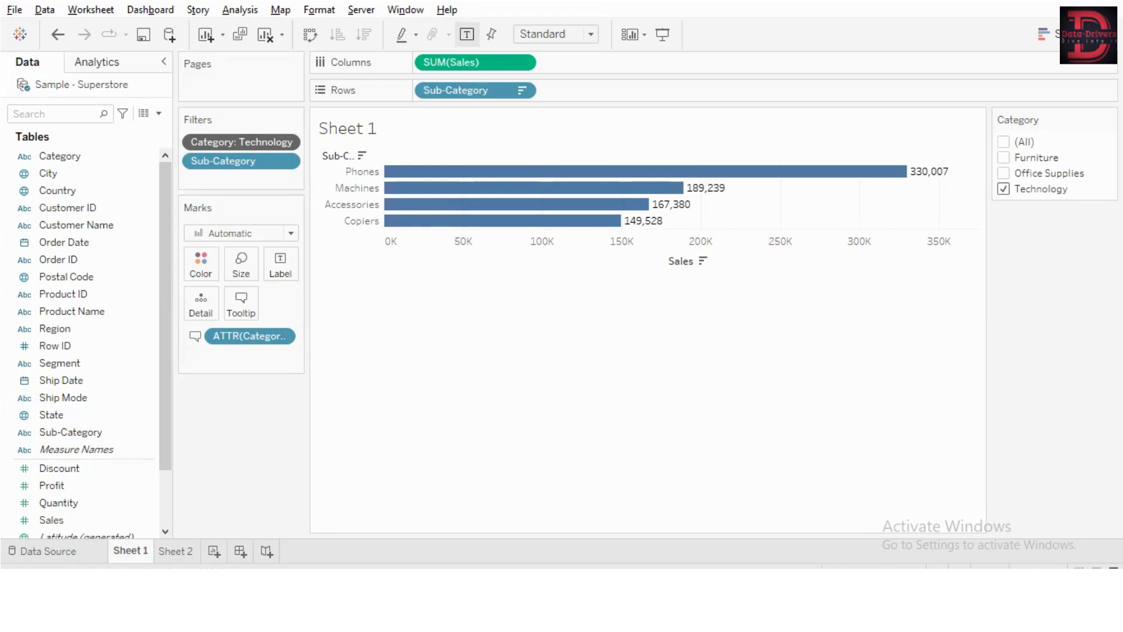
Rename Sheet 1 as Context Filter.
double_click(130, 551)
text(Context Filter)
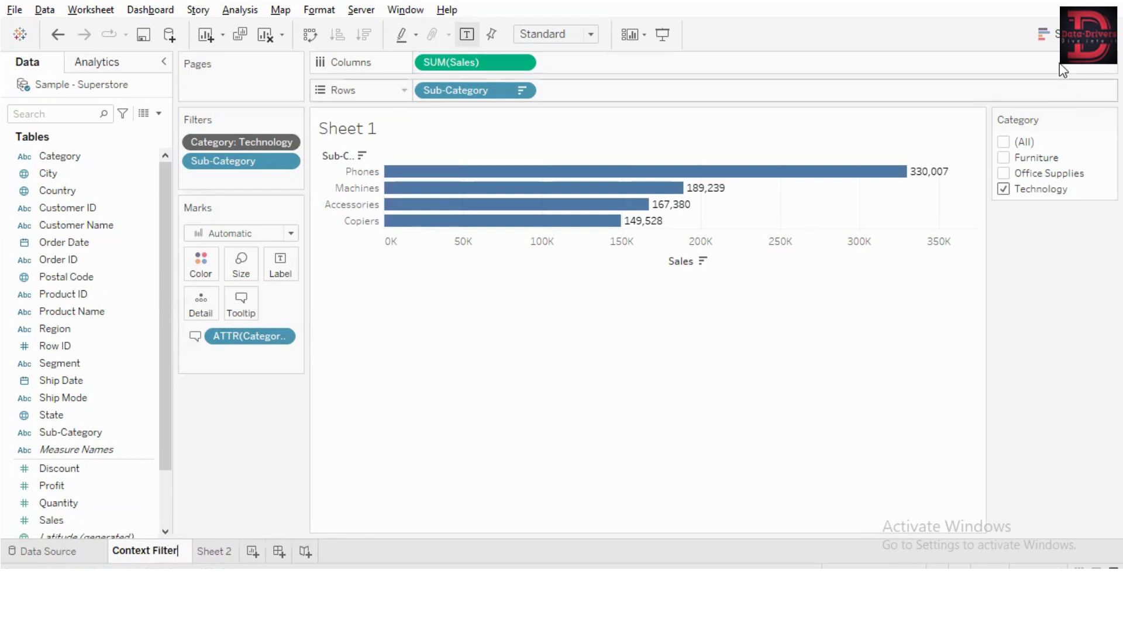
Create a new worksheet and chart total Sales on columns against Category on rows.
click(261, 441)
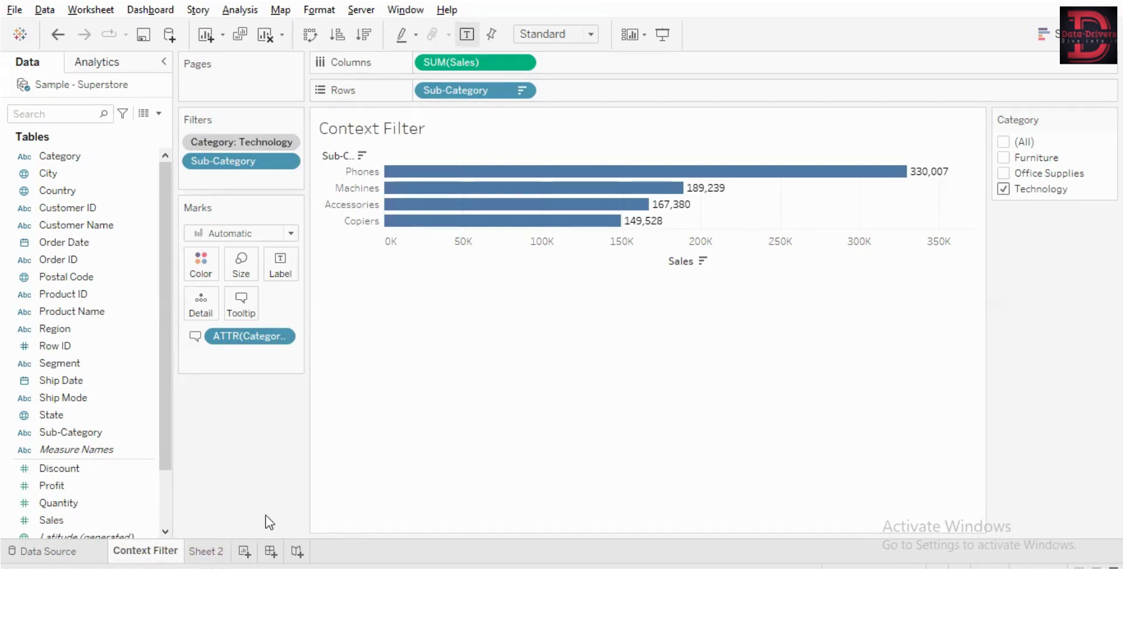
click(244, 551)
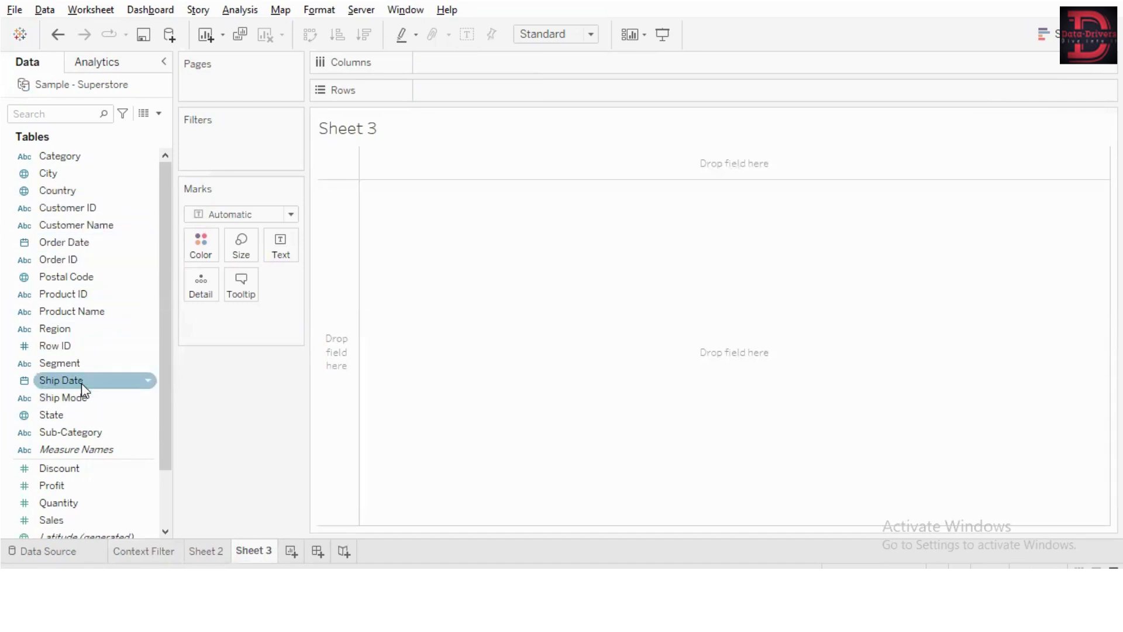
scroll(83, 332, down, 2)
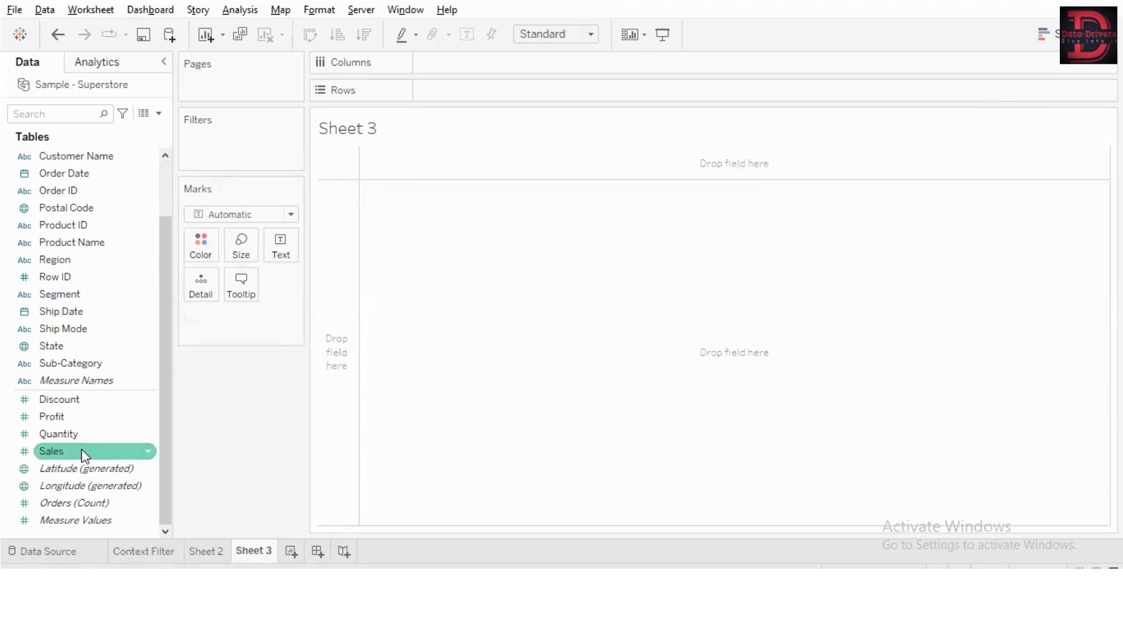
drag(82, 450, 510, 69)
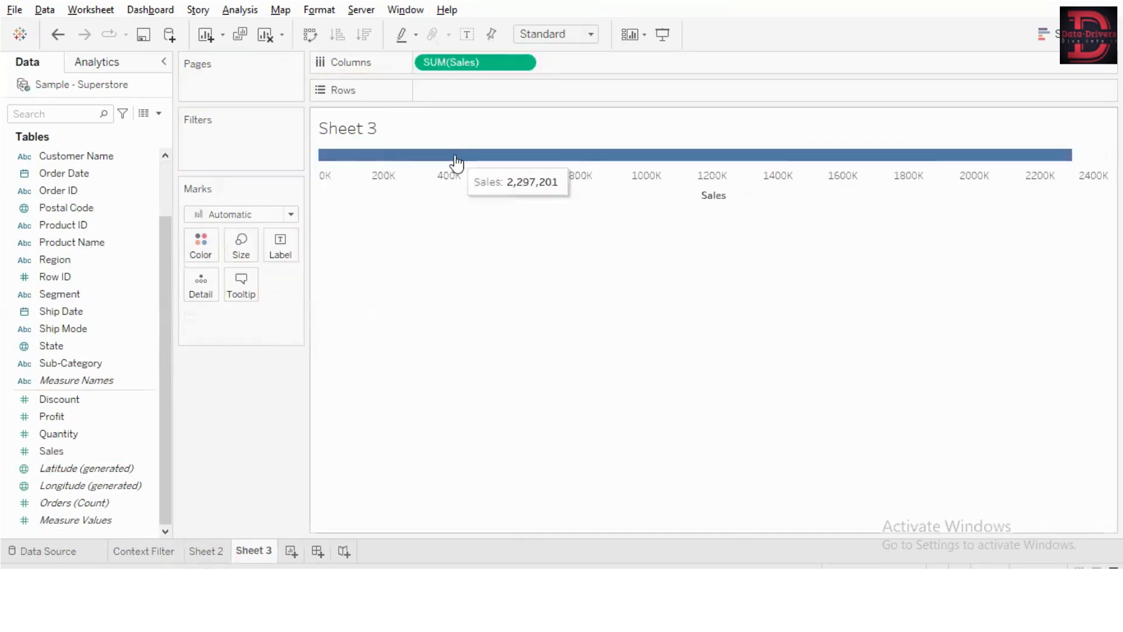
scroll(70, 248, up, 2)
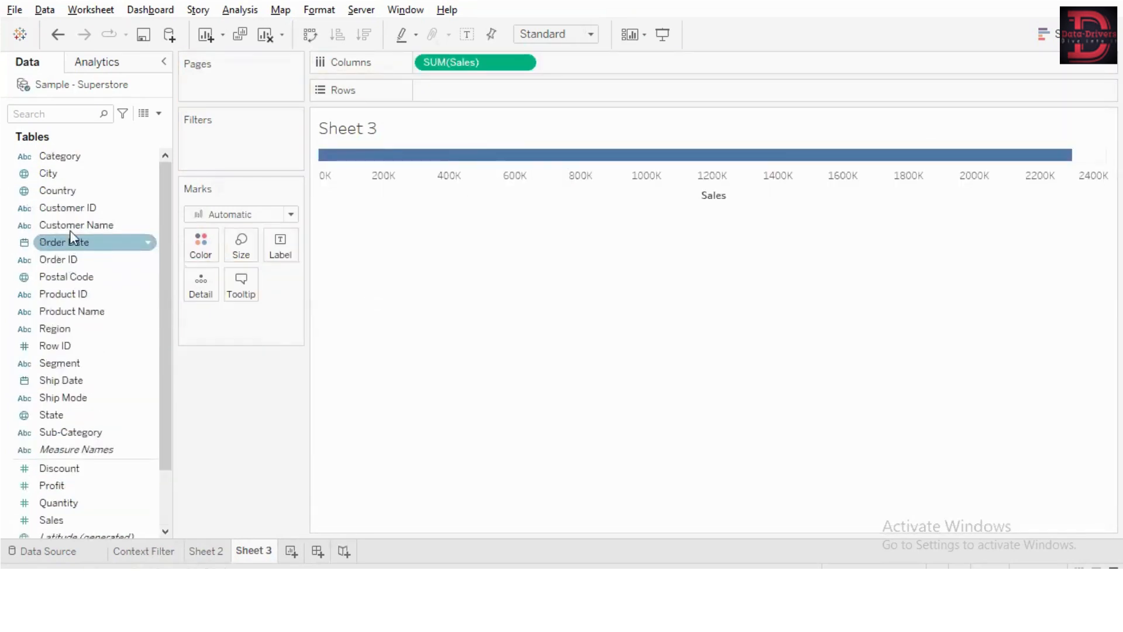
drag(73, 158, 458, 99)
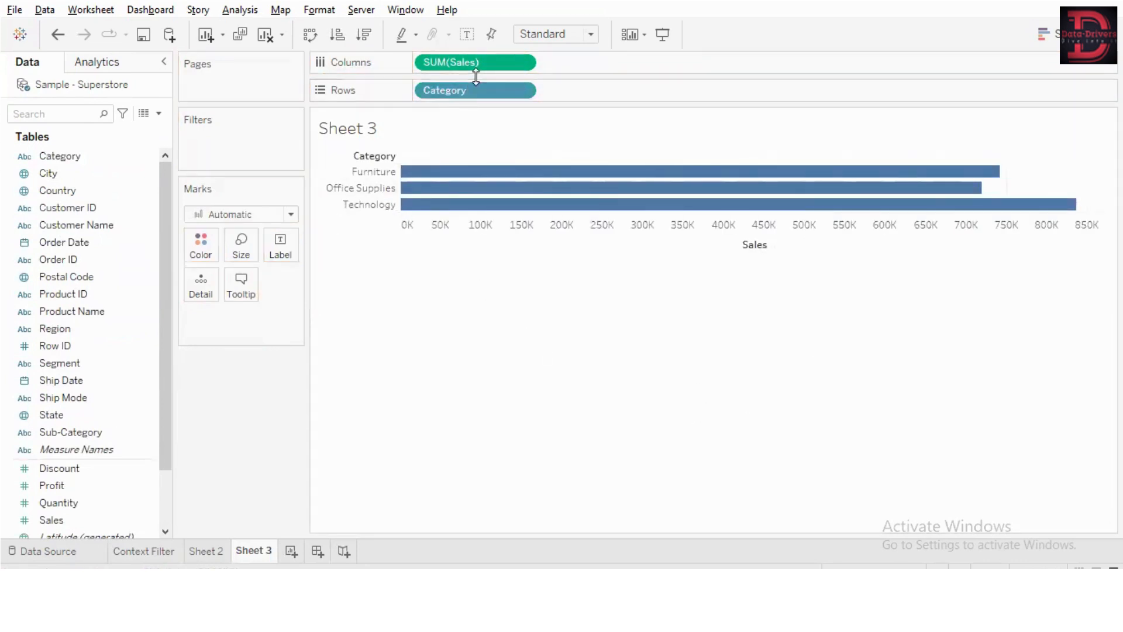
Move SUM(Sales) beside Category on rows and place Order Date by year on columns.
drag(472, 57, 634, 94)
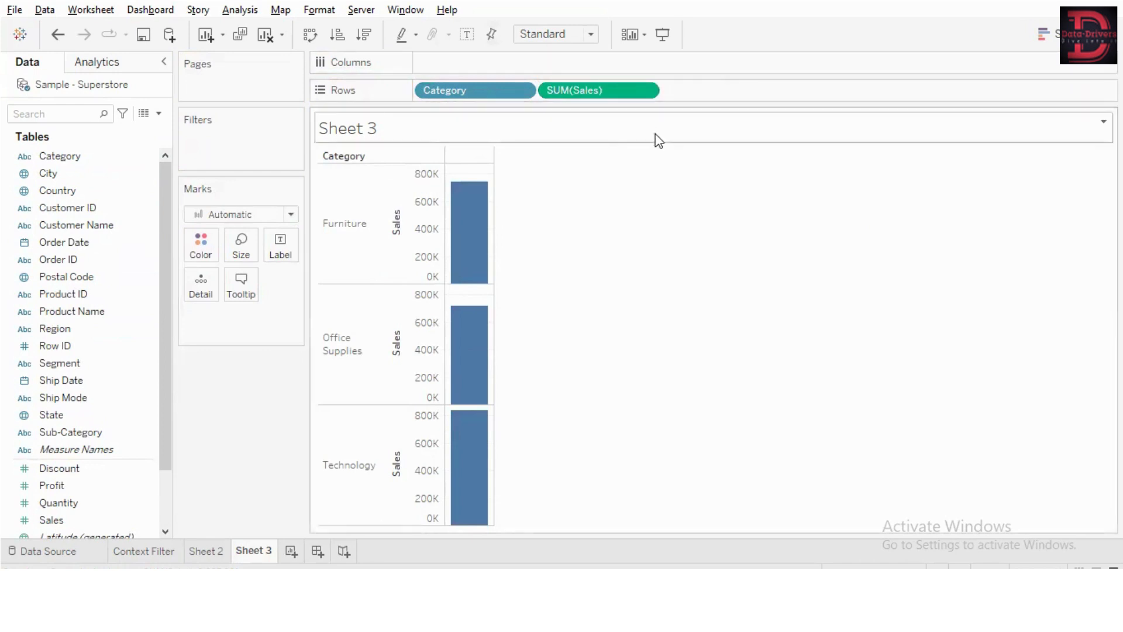
click(92, 260)
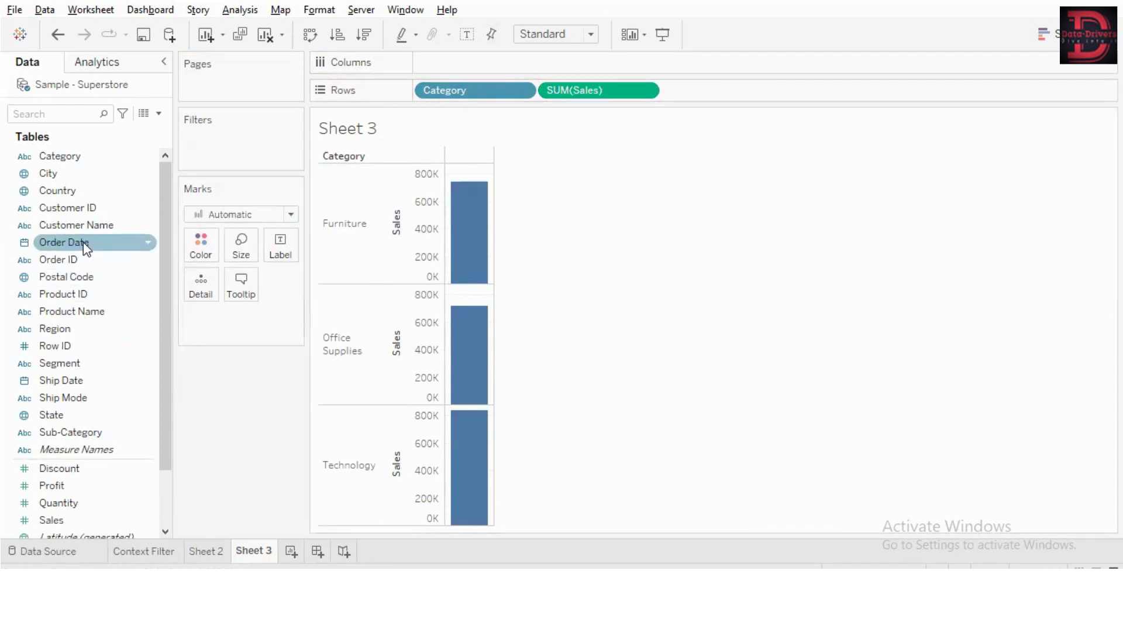
drag(86, 248, 465, 60)
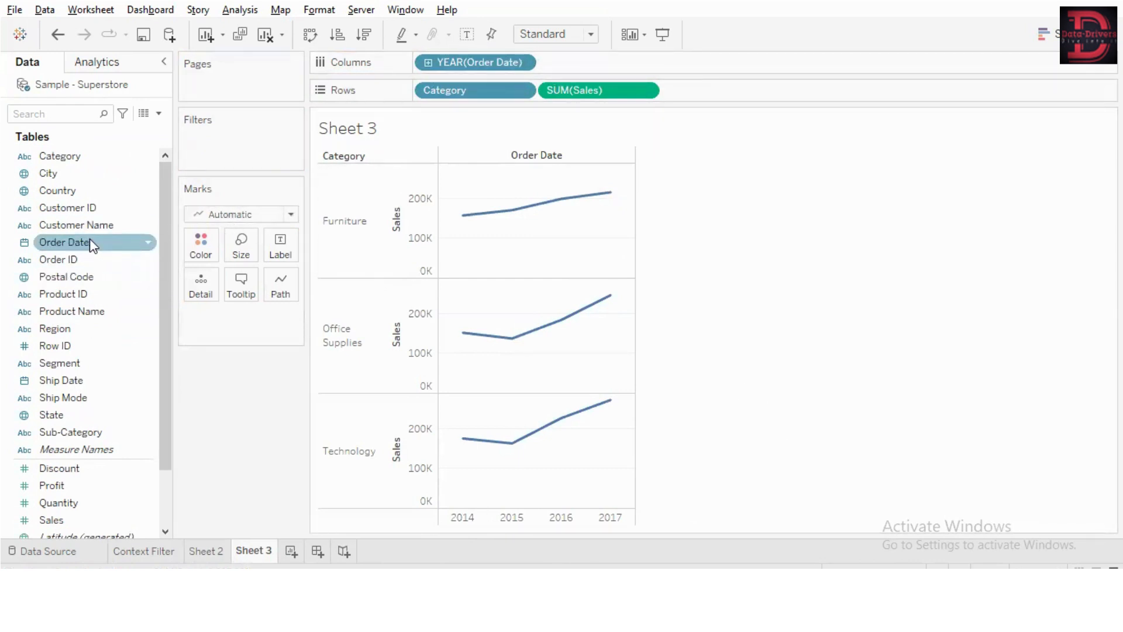
Add Order Date as a filter using the Relative Date option.
drag(89, 237, 234, 138)
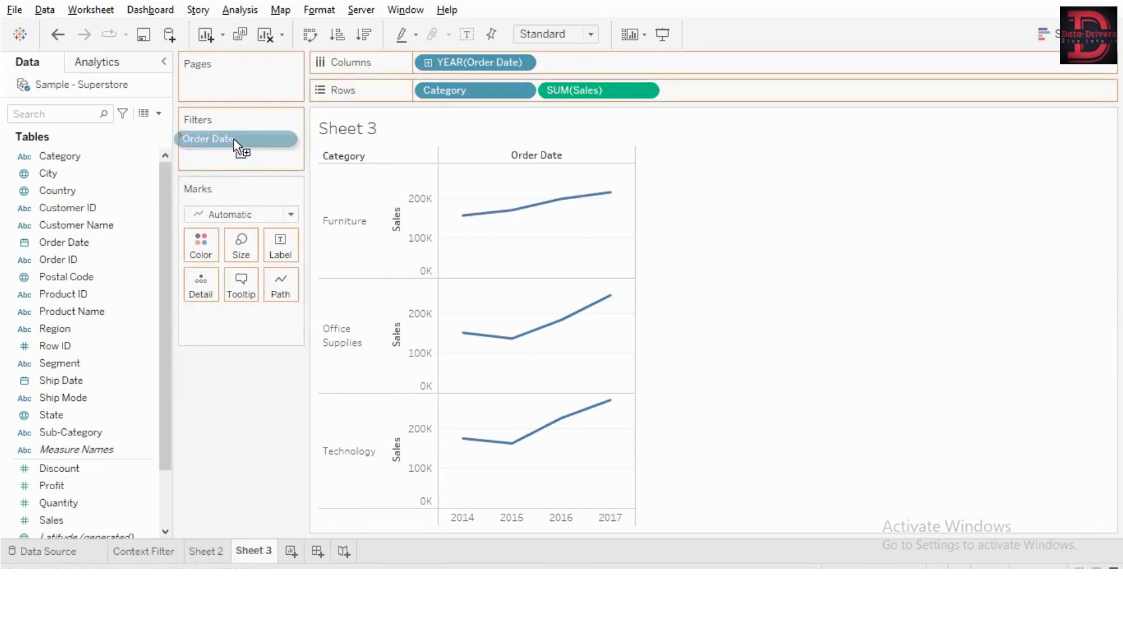
drag(233, 139, 234, 138)
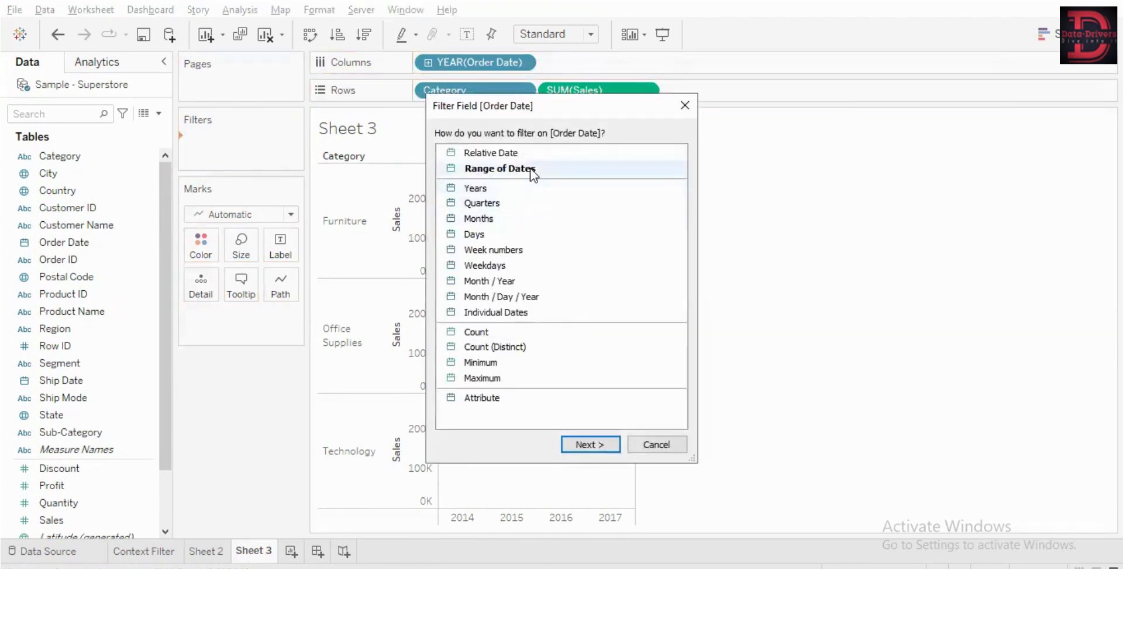
click(510, 157)
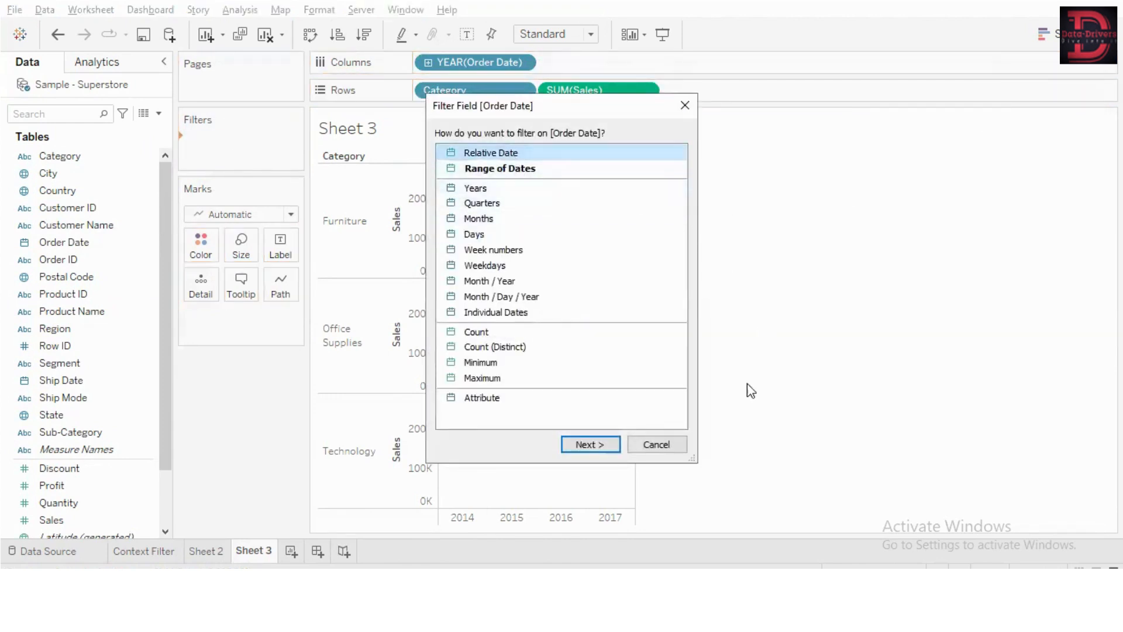
click(607, 444)
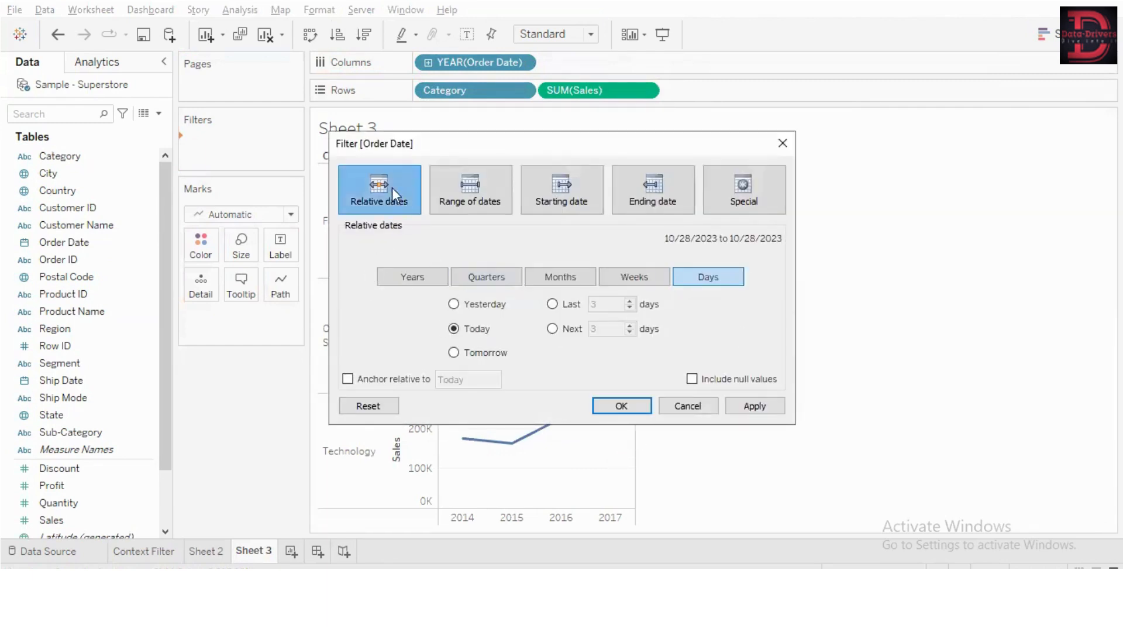
Apply the relative Order Date filter by years, first with This year and then with Previous year.
click(412, 277)
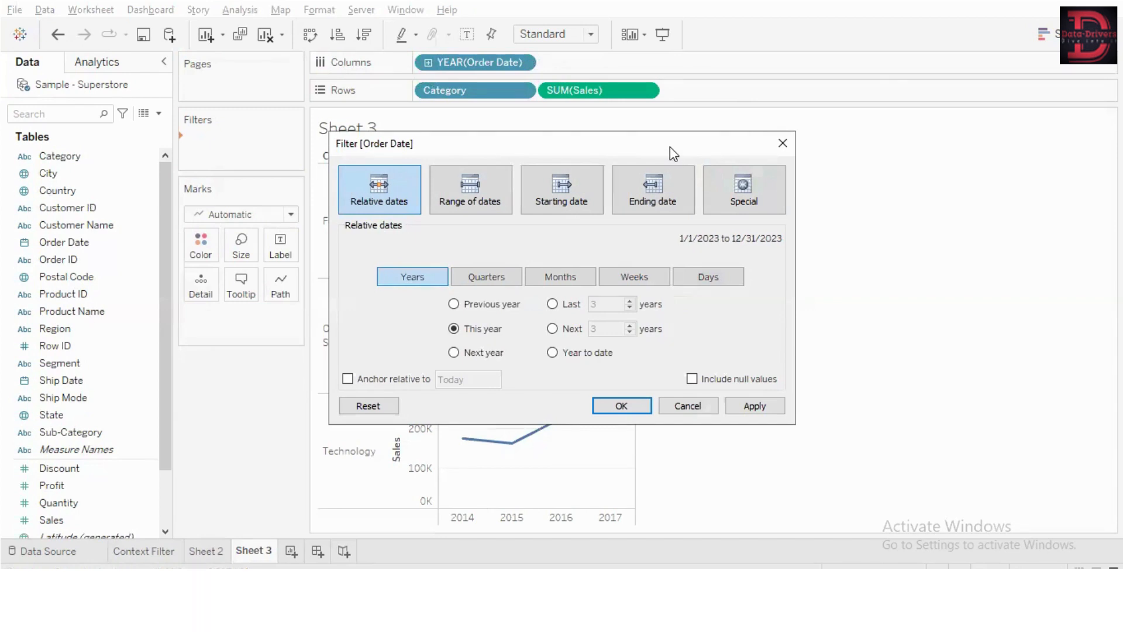
drag(669, 147, 1024, 73)
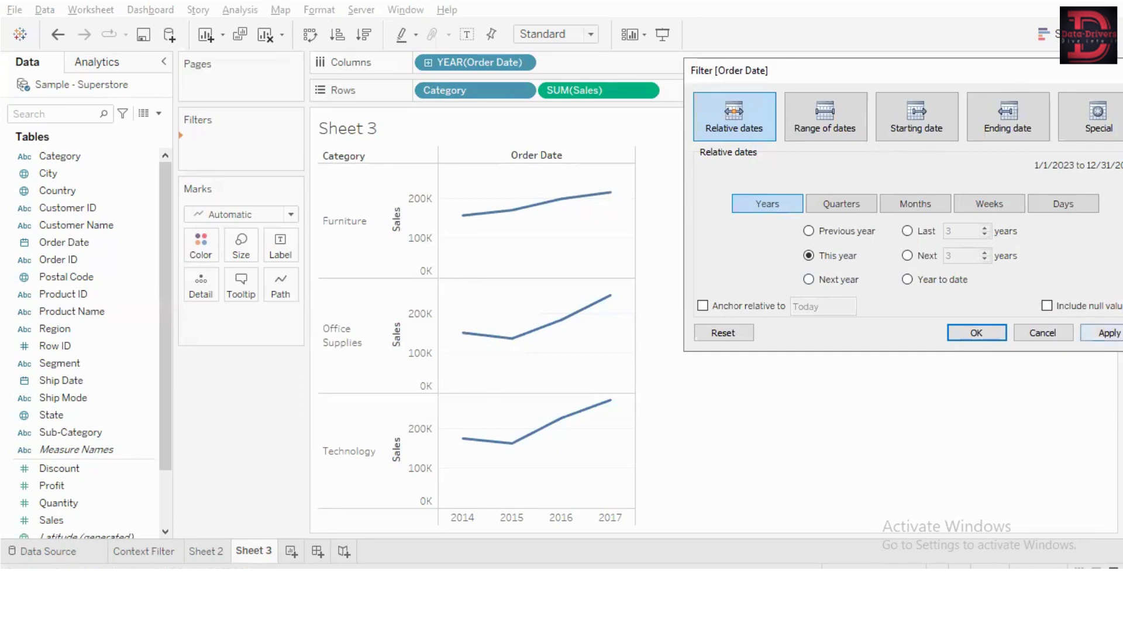
click(1108, 332)
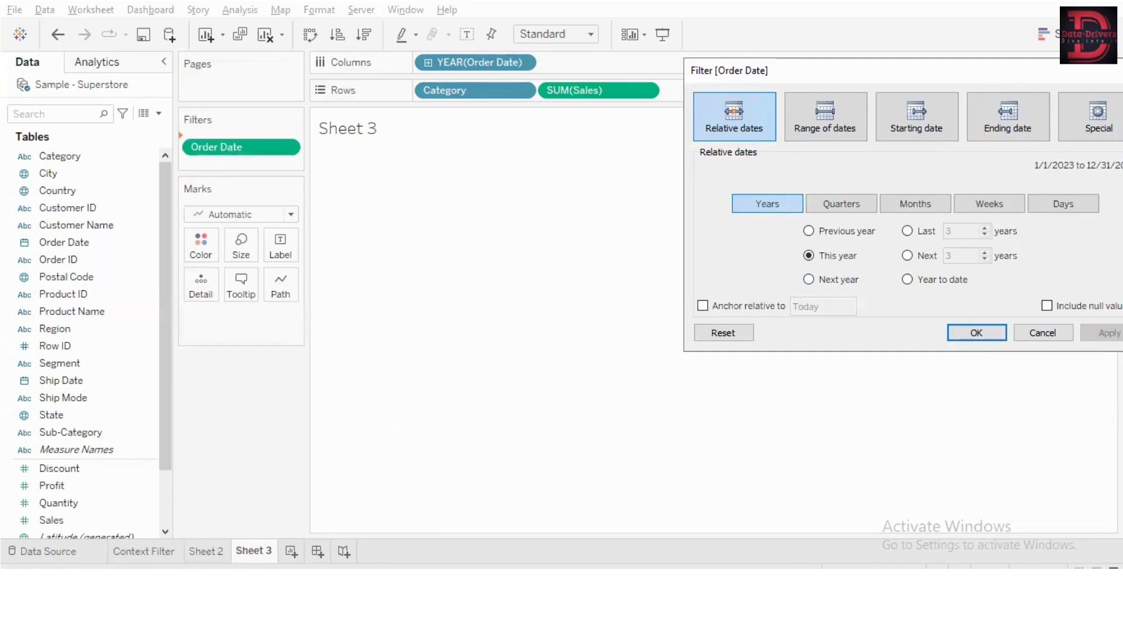
click(809, 230)
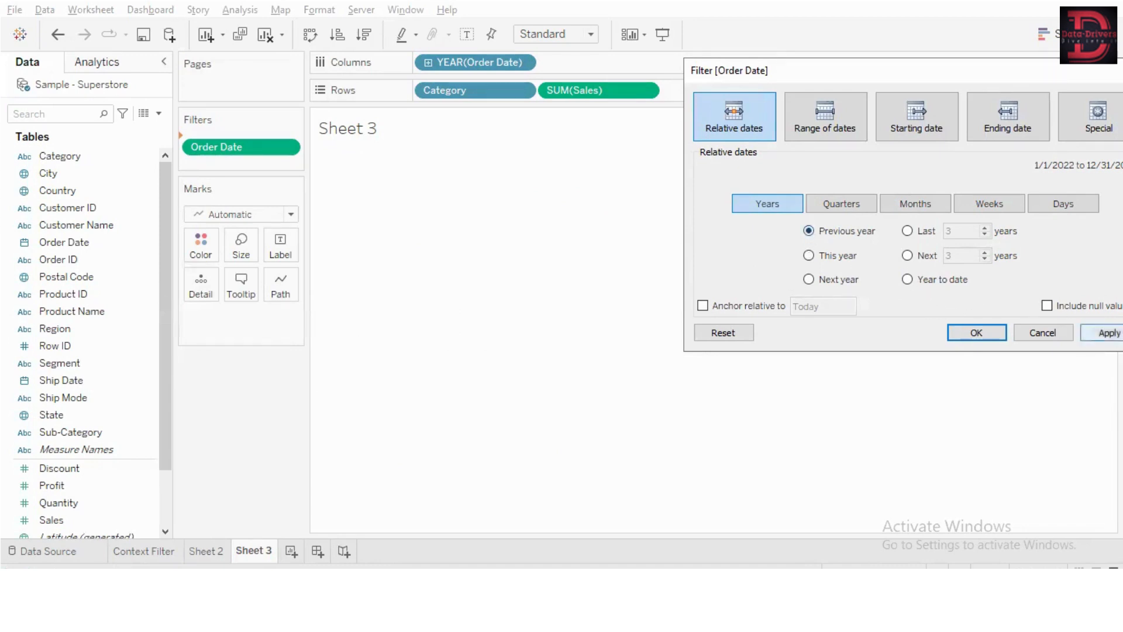
click(1107, 332)
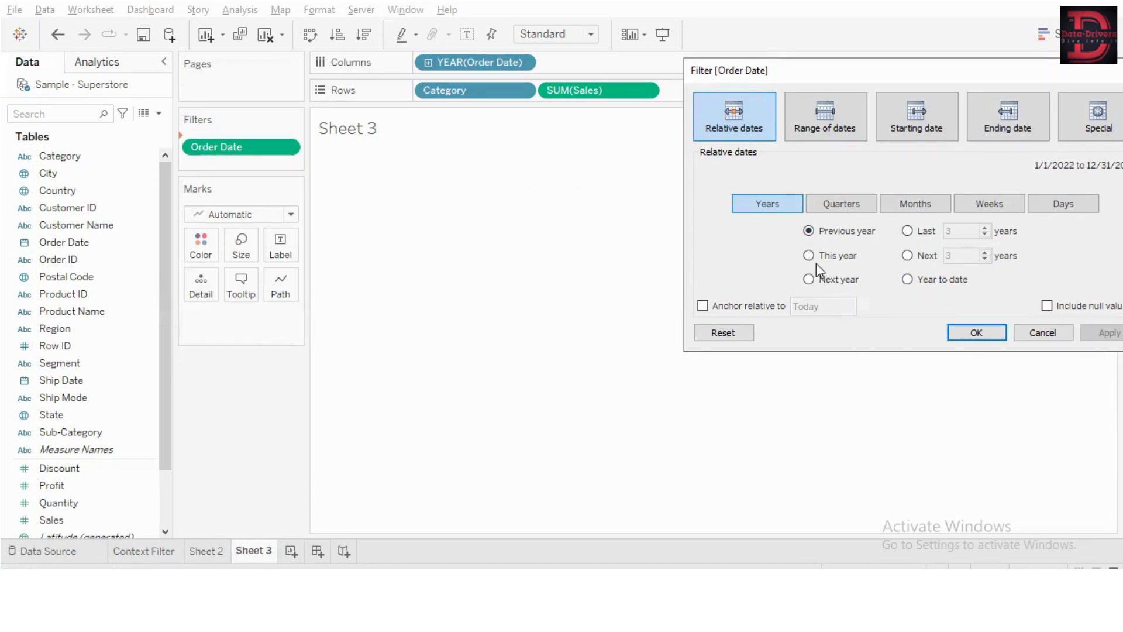
Apply the Order Date filter for the last 6 years, then extend it to the last 7 years.
click(908, 232)
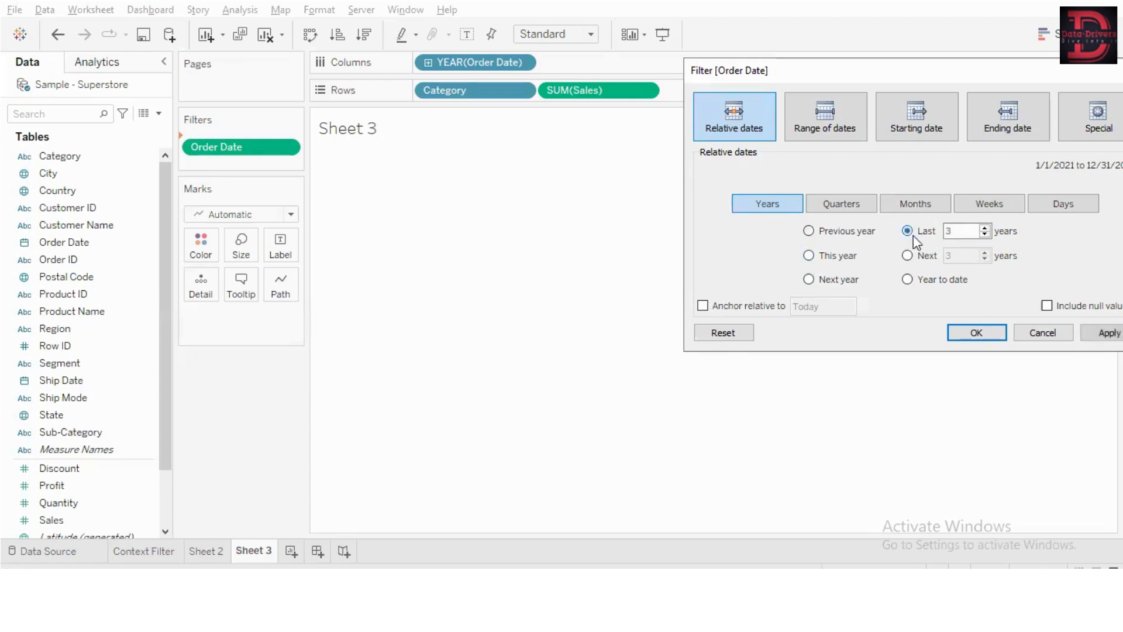
click(985, 234)
click(985, 234)
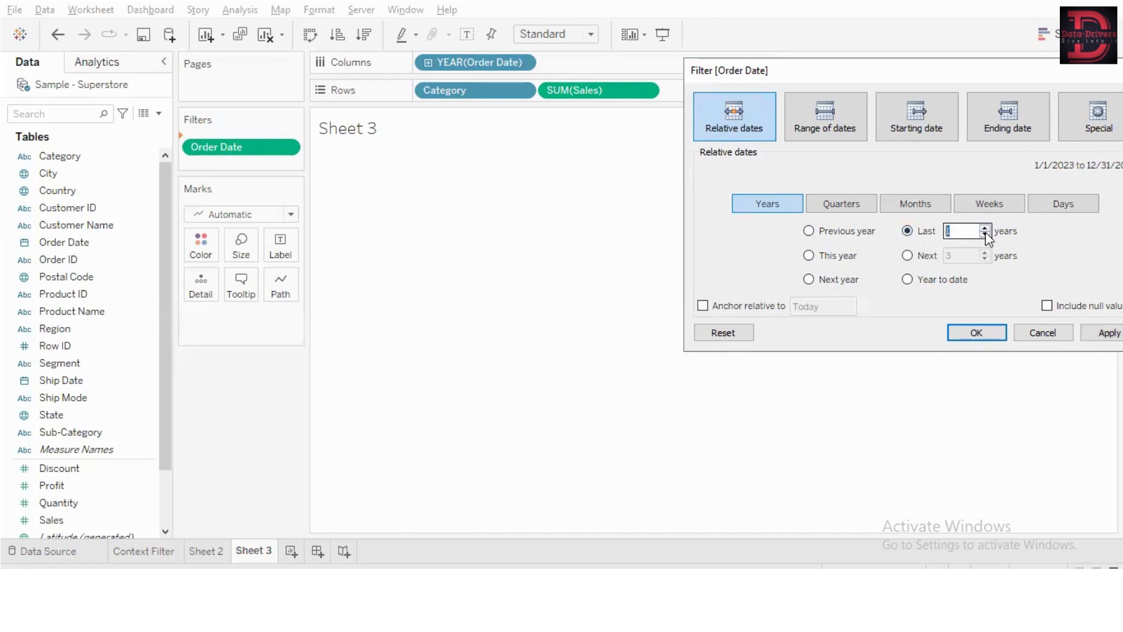
click(985, 227)
click(985, 228)
click(985, 227)
click(985, 227)
click(985, 228)
click(1099, 333)
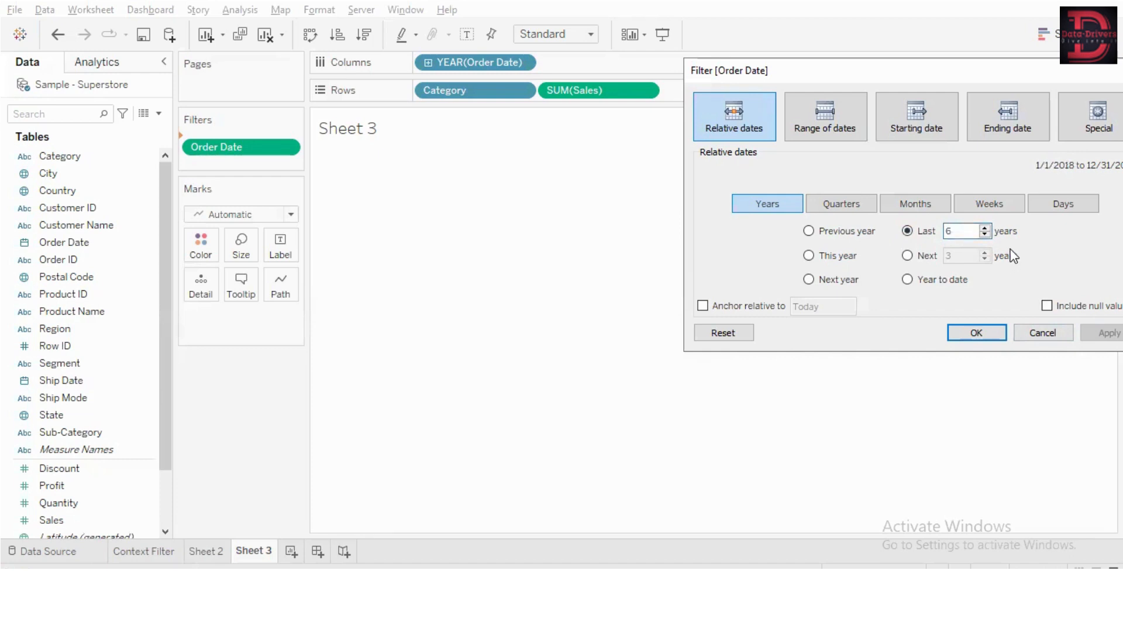
click(985, 229)
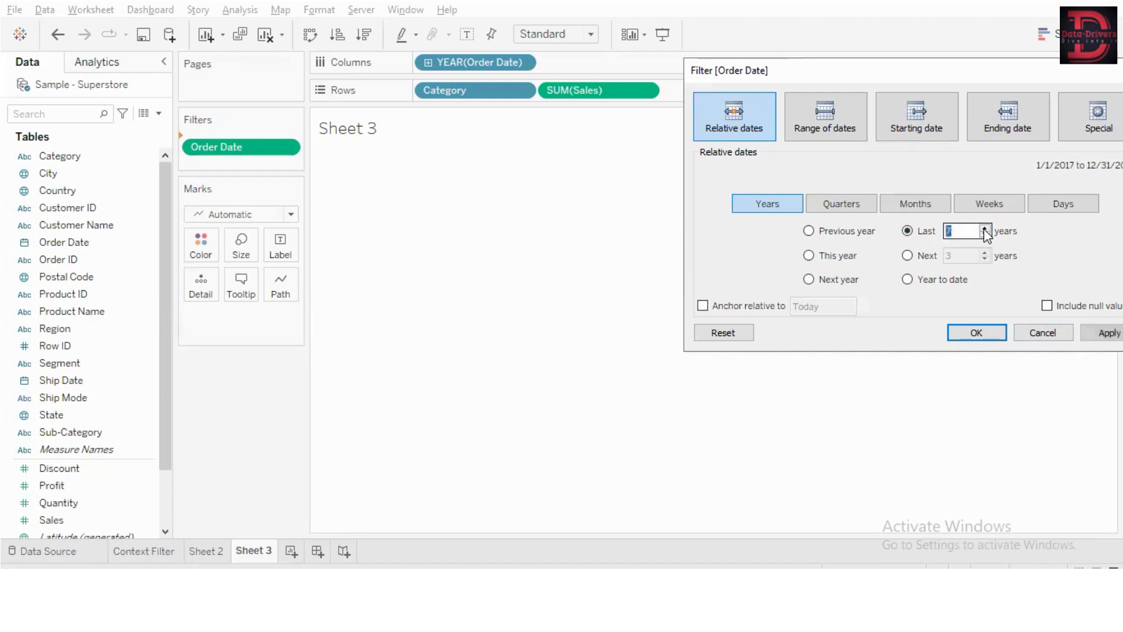
click(1100, 333)
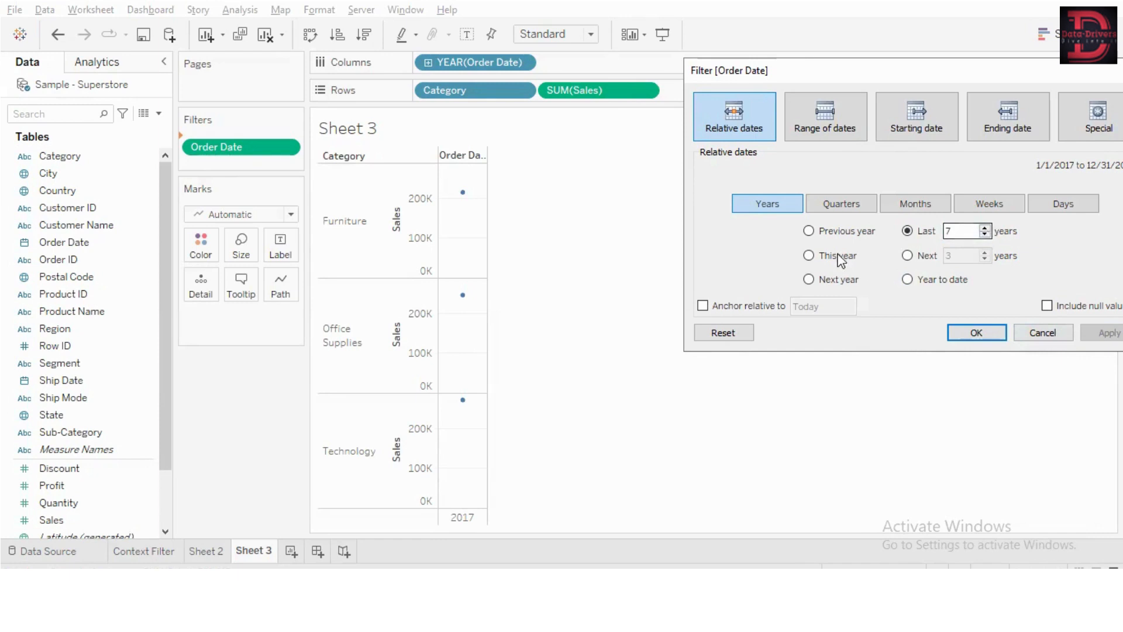
Switch the relative Order Date filter from years to quarters and set it to the last 11 quarters.
click(809, 256)
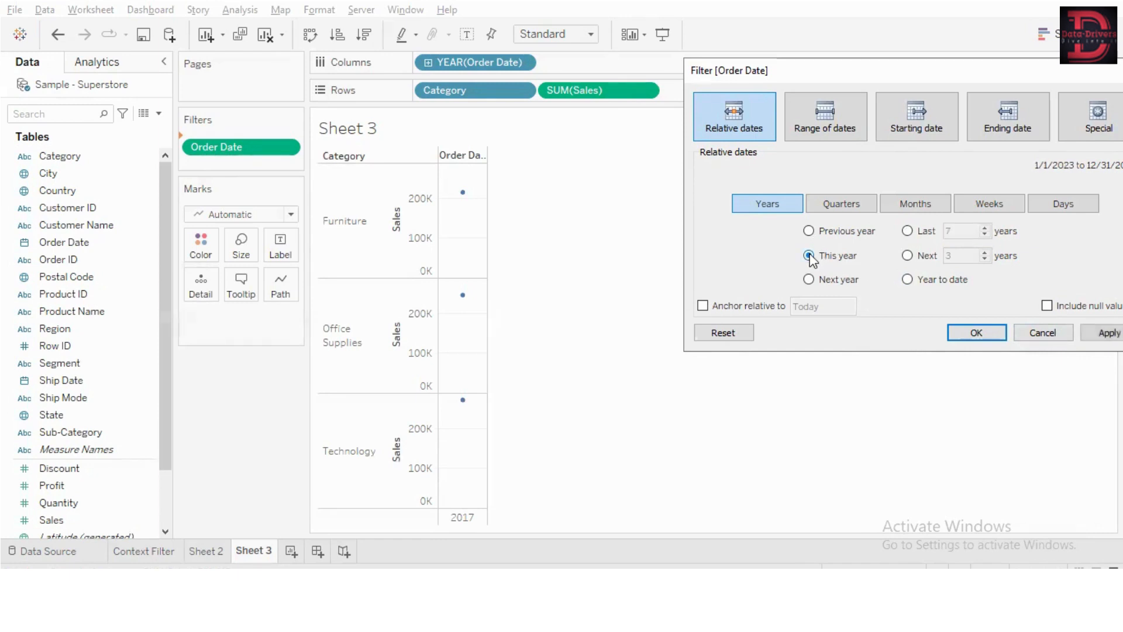
click(816, 278)
click(842, 204)
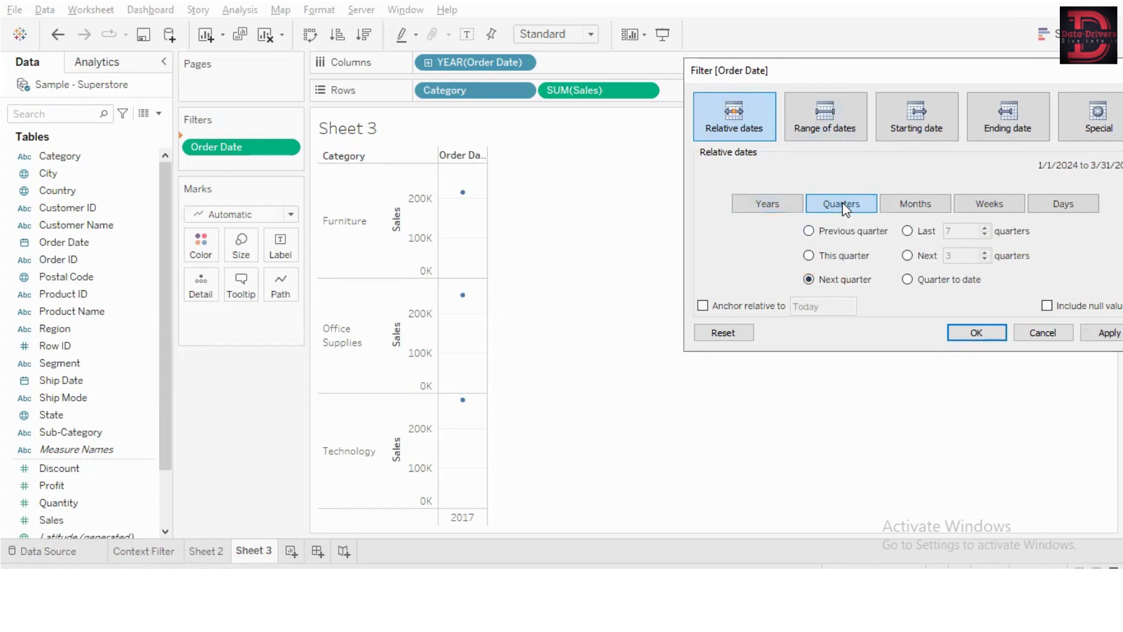
click(807, 232)
click(907, 231)
click(985, 227)
click(985, 227)
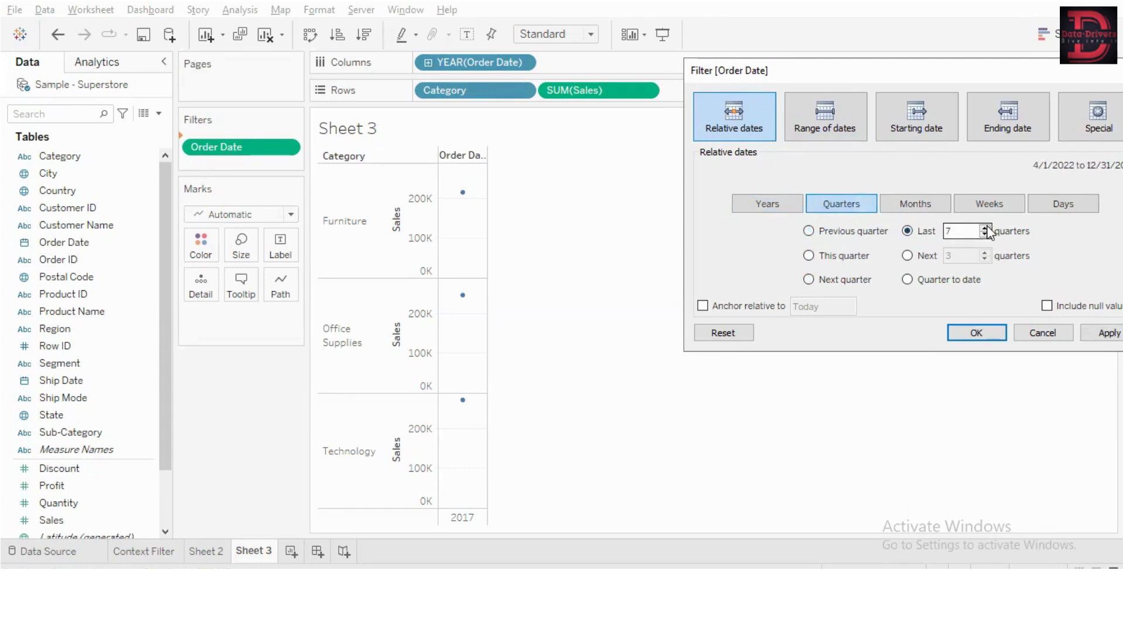
click(985, 228)
click(986, 228)
click(986, 228)
click(986, 228)
click(985, 228)
click(985, 228)
click(985, 229)
click(986, 228)
click(986, 228)
click(986, 229)
click(985, 228)
click(985, 228)
click(985, 228)
click(986, 234)
click(985, 234)
click(985, 234)
click(985, 234)
click(985, 234)
click(986, 234)
click(985, 234)
click(986, 235)
click(986, 235)
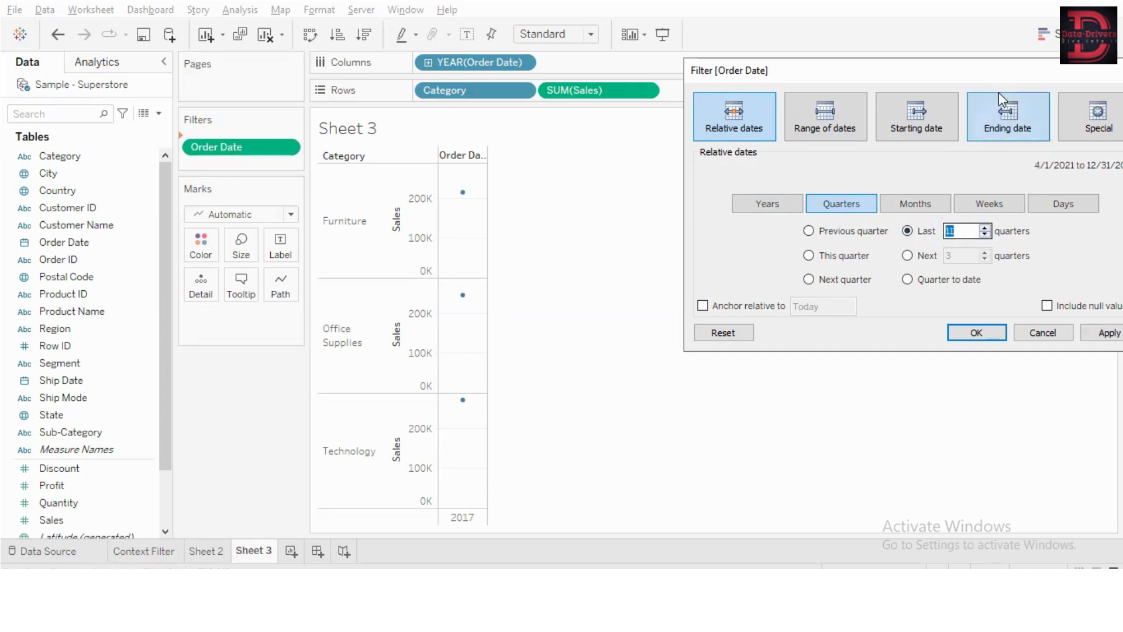
Raise the Order Date filter range to the last 38 quarters and apply it.
drag(886, 82, 776, 94)
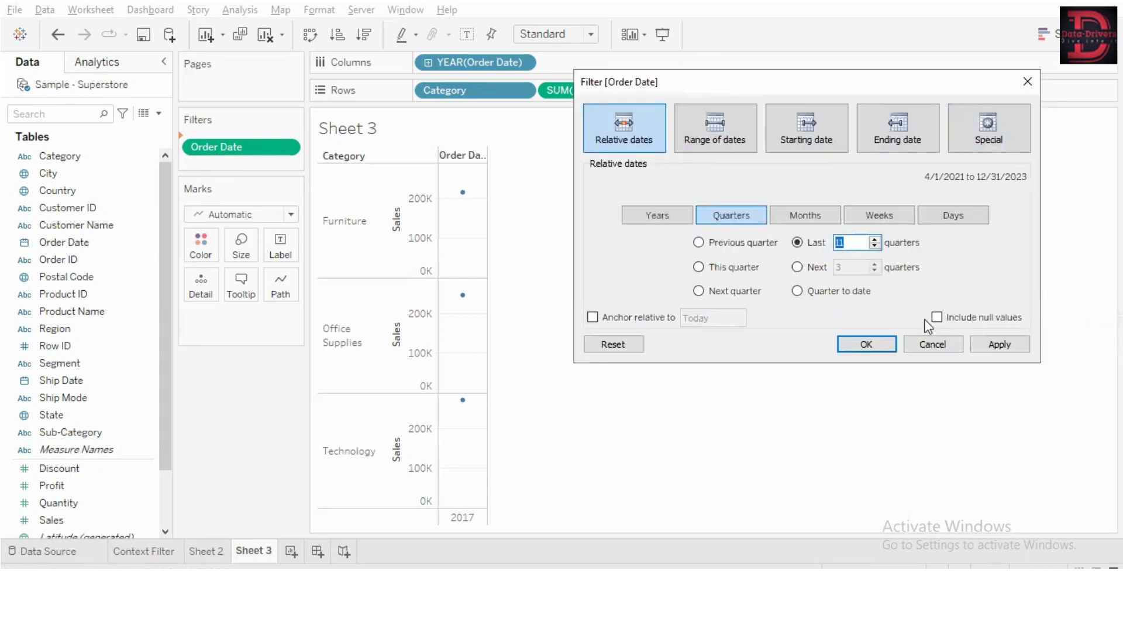
click(874, 247)
click(875, 239)
click(874, 240)
click(874, 239)
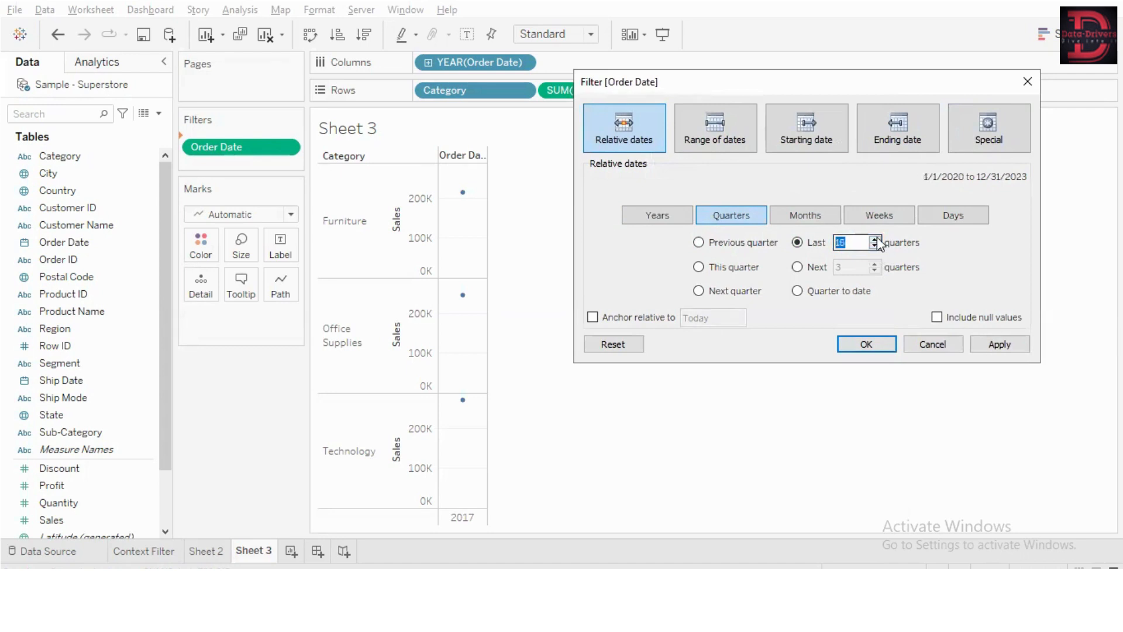
click(875, 239)
click(874, 239)
click(874, 239)
click(874, 239)
click(875, 239)
click(875, 239)
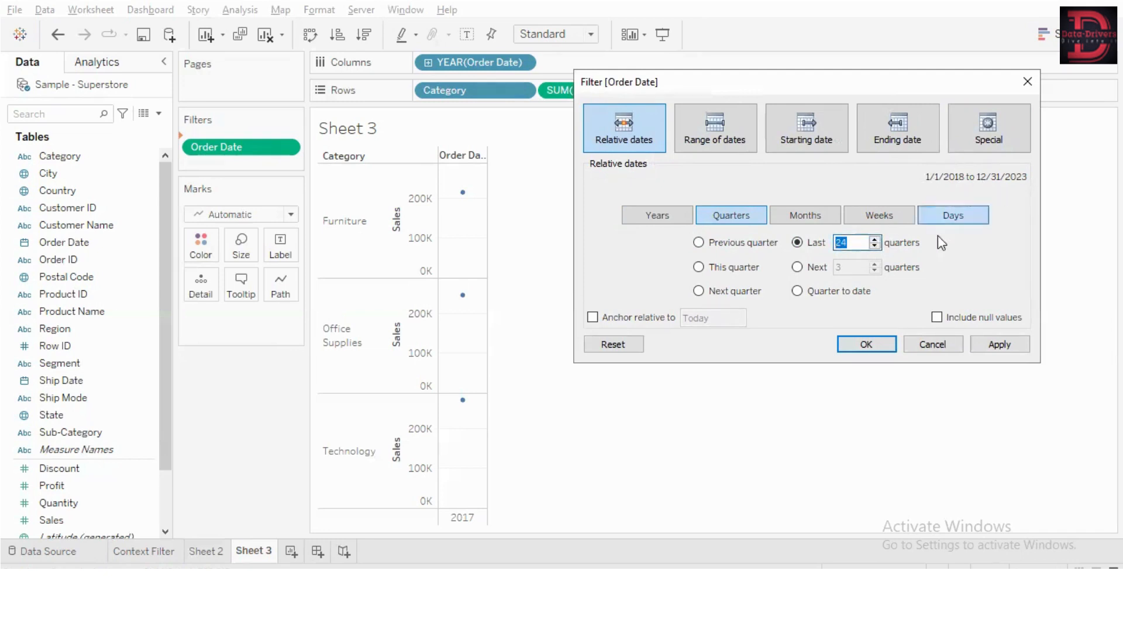
click(879, 239)
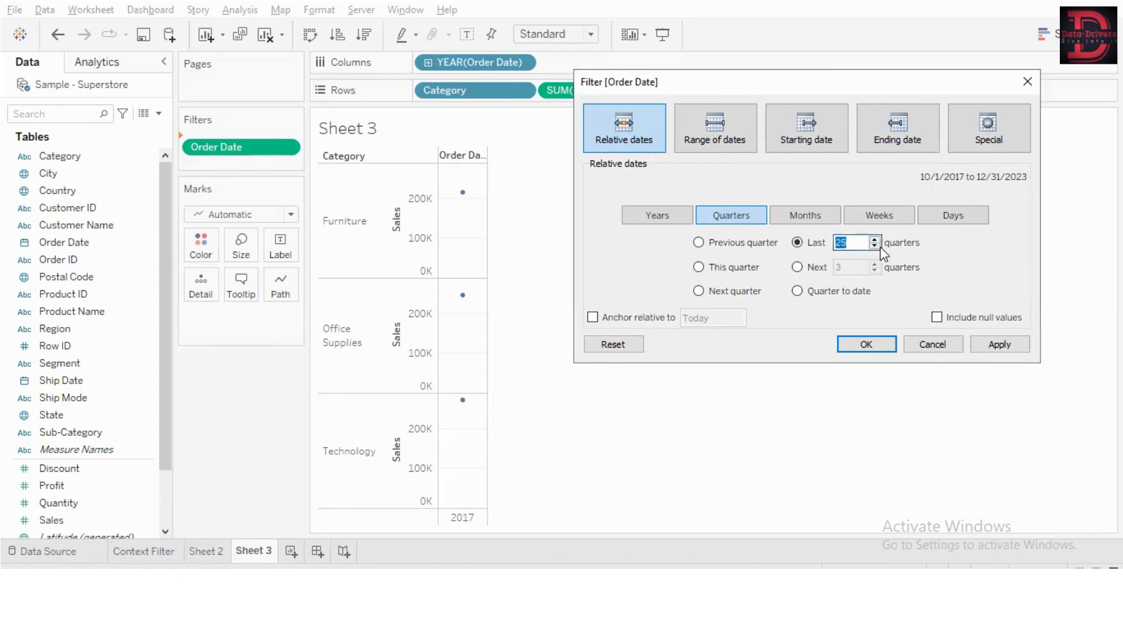
click(878, 248)
click(878, 247)
click(877, 247)
click(878, 248)
click(878, 247)
click(878, 239)
click(878, 239)
click(879, 239)
click(879, 240)
click(874, 239)
click(875, 239)
click(999, 344)
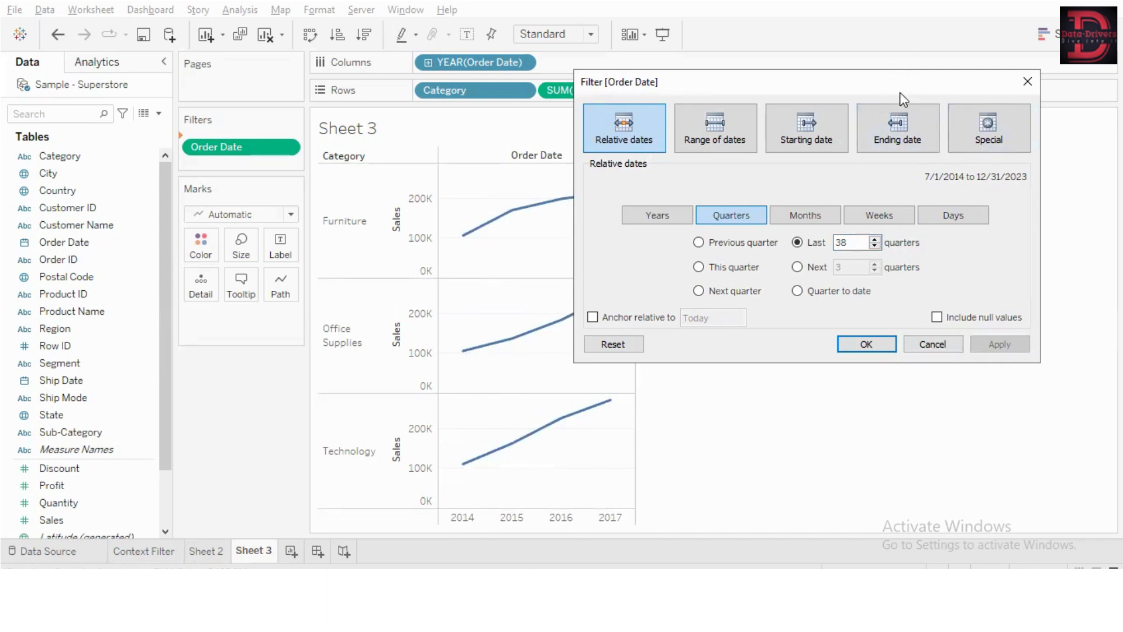
Set the Order Date filter to the last 1 quarter and apply it.
drag(899, 92, 1008, 159)
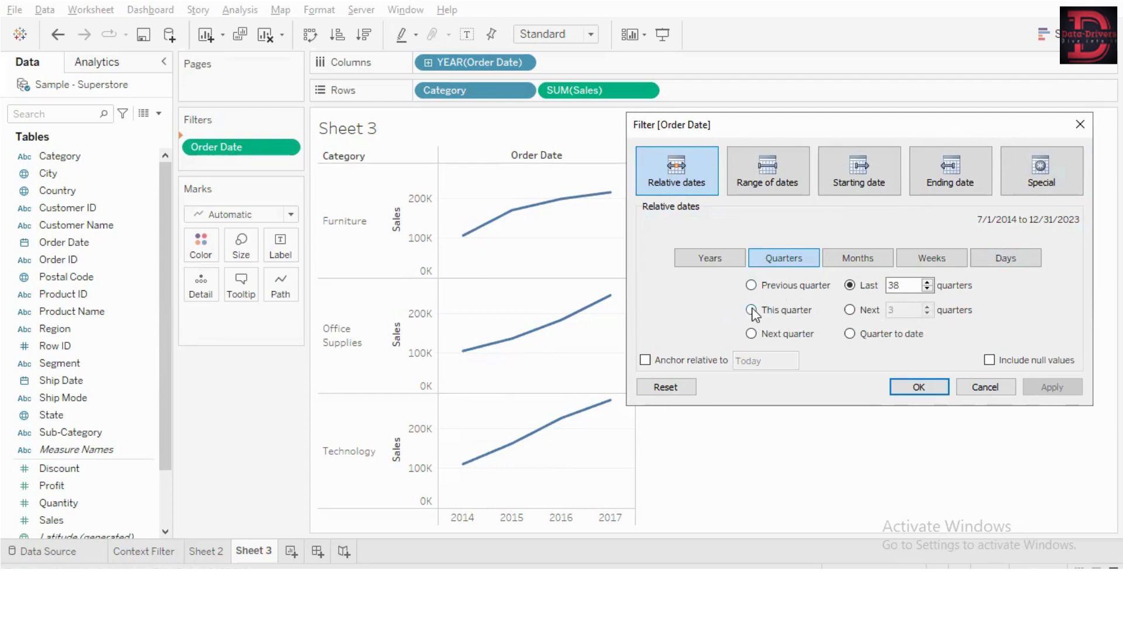
double_click(915, 279)
text(1)
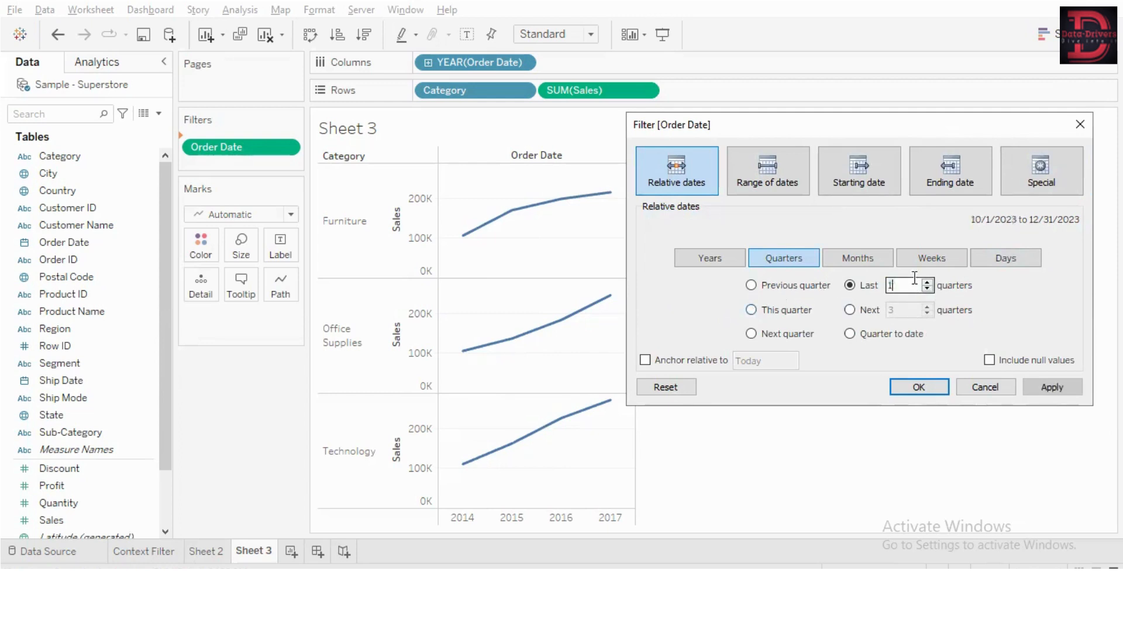
click(1049, 386)
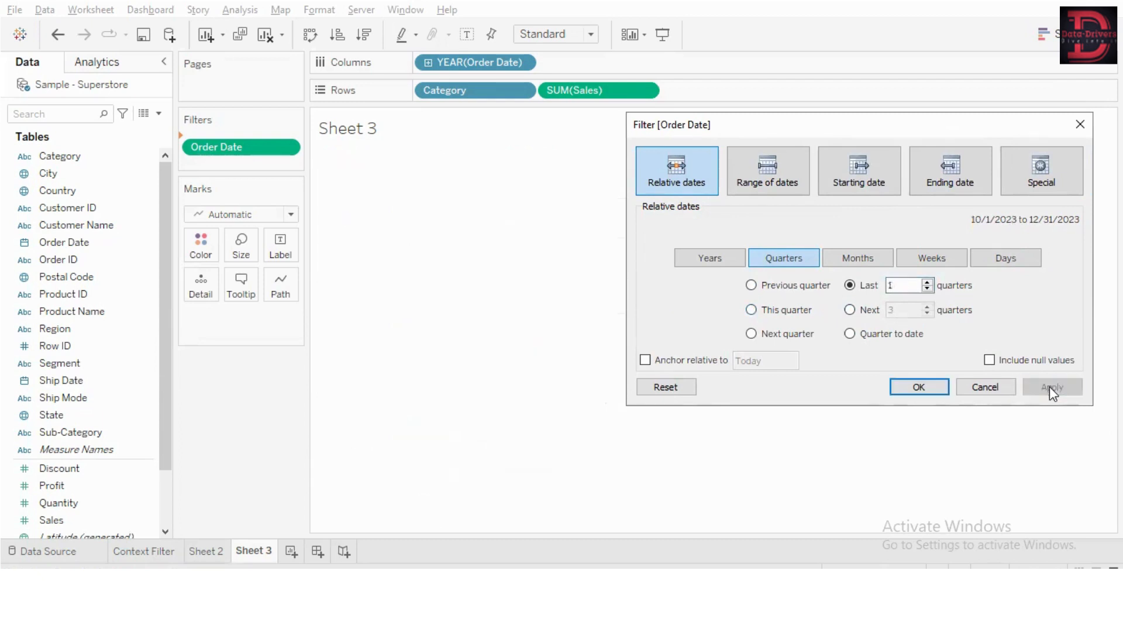
Switch the relative Order Date filter to months, set it to the last 96 months and apply it.
click(871, 260)
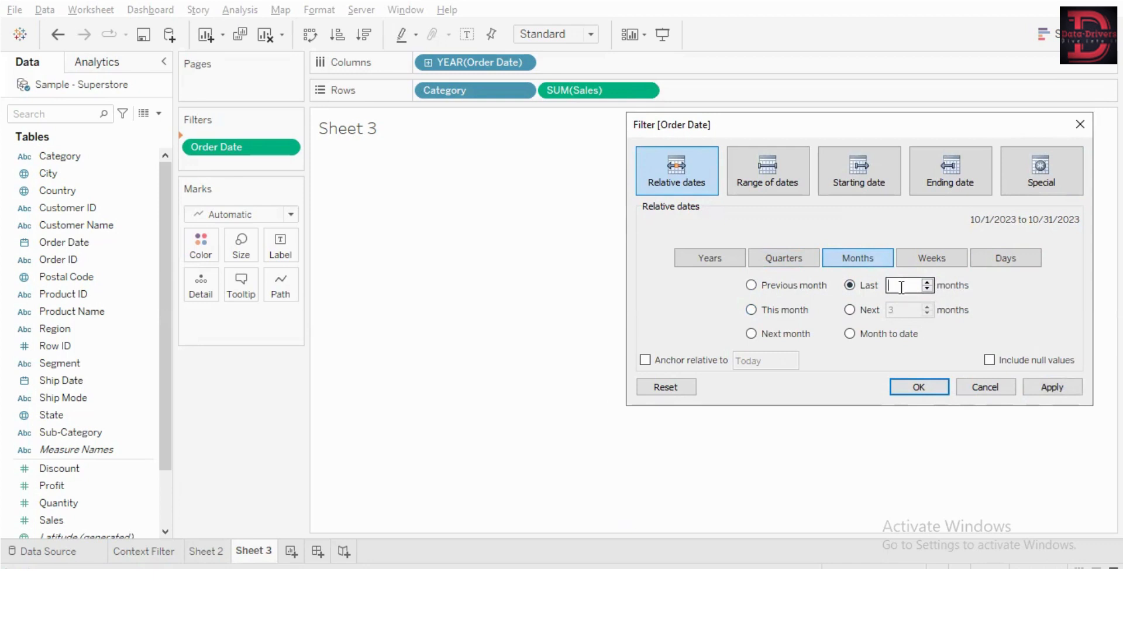
text(96)
click(1052, 388)
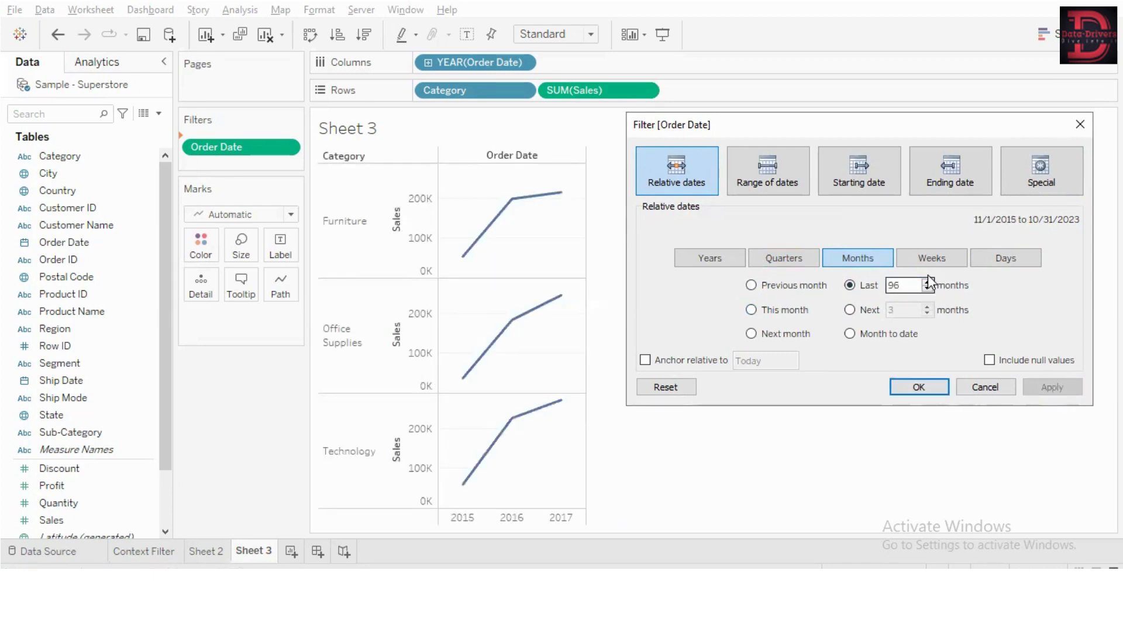
Compare the date ranges for the last 96 weeks and the last 96 days, and close the filter settings without applying.
click(953, 262)
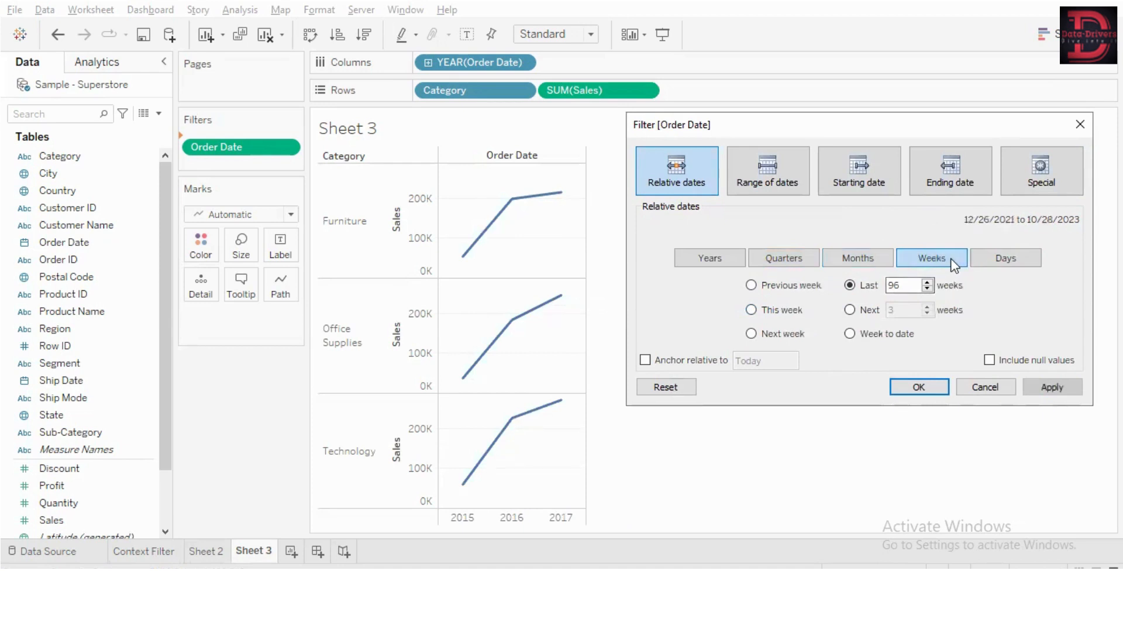
click(1006, 258)
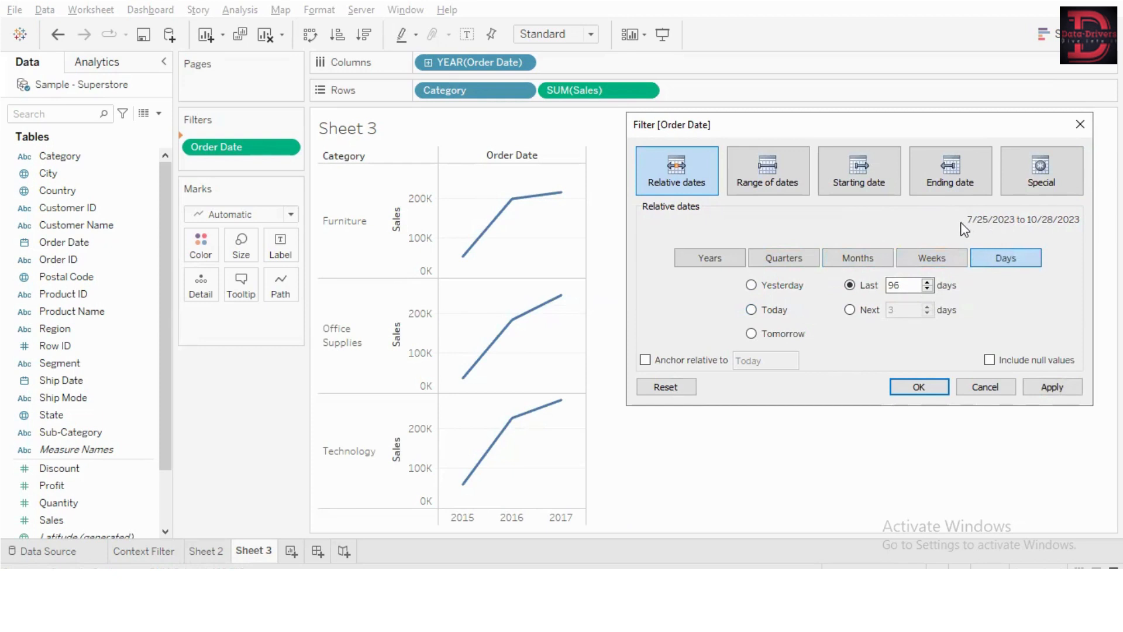
click(919, 258)
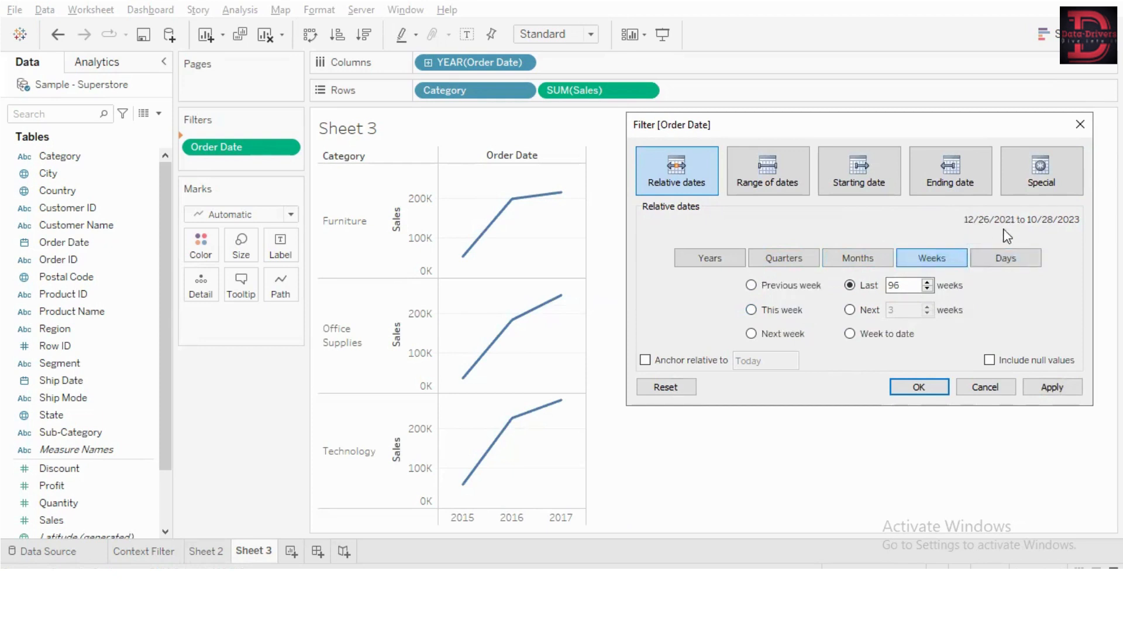
click(984, 389)
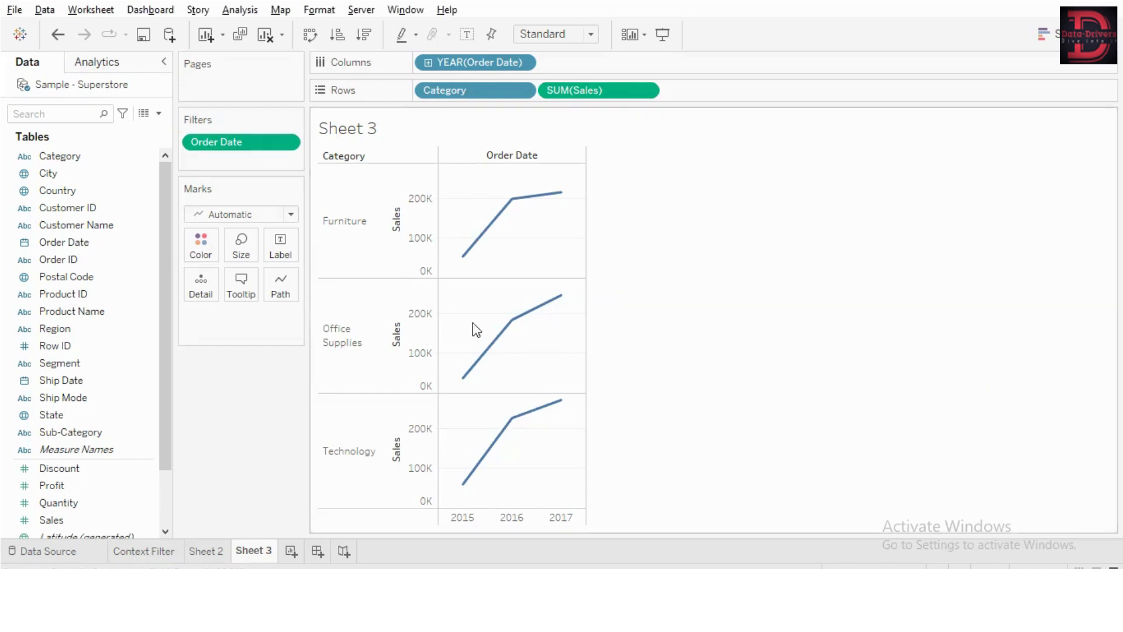
Change the Order Date filter to a range of dates from 7/6/2014 to 7/12/2017 and apply it.
click(287, 144)
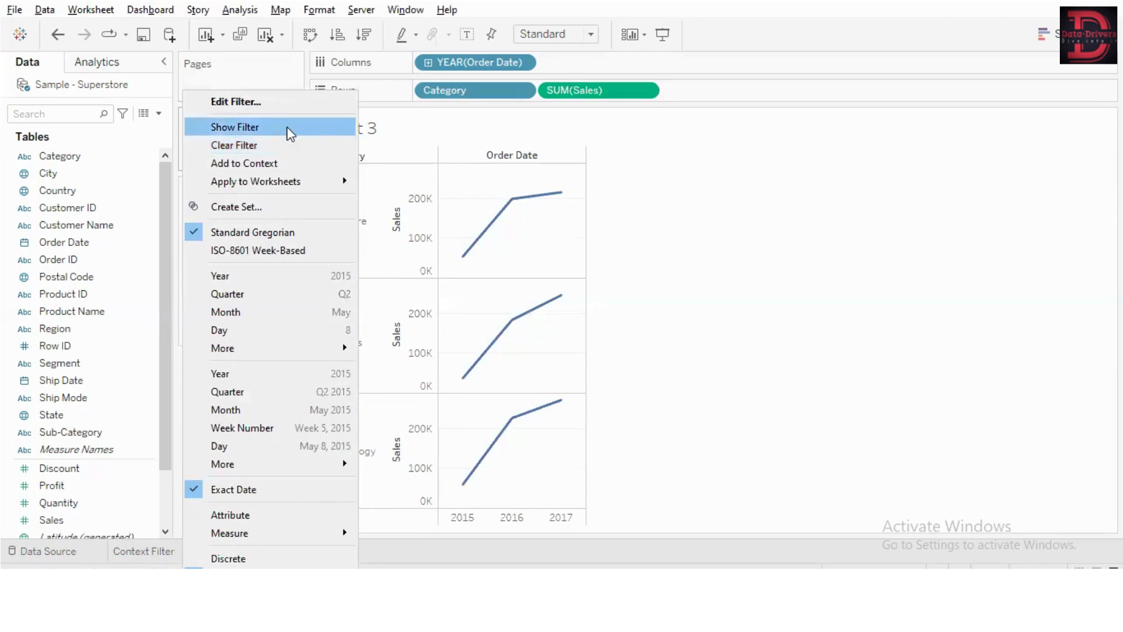
click(279, 103)
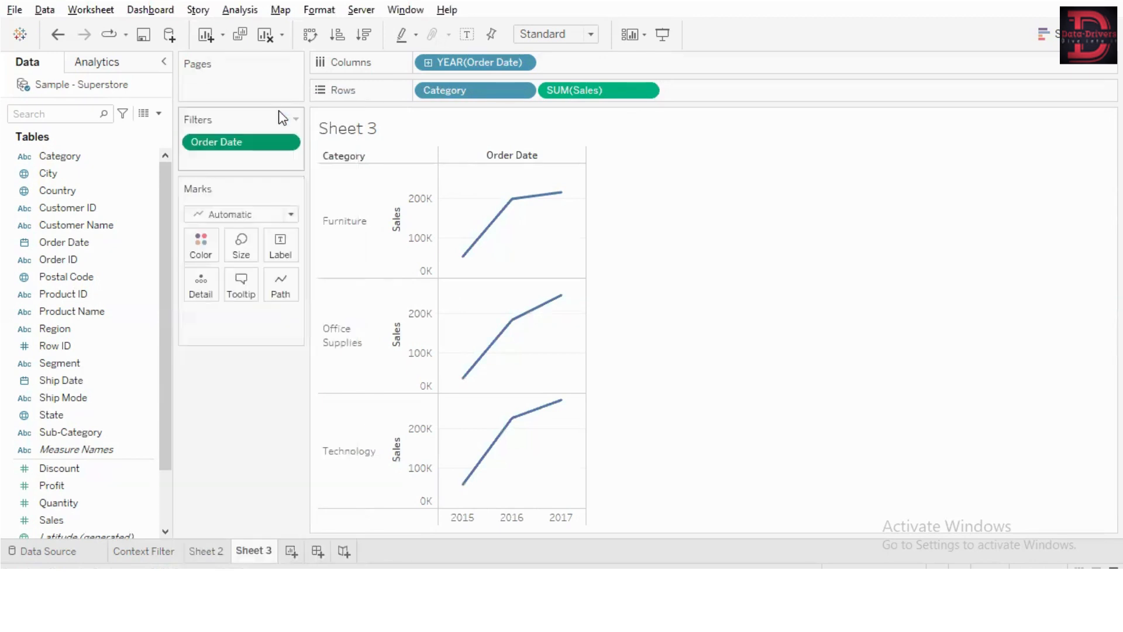
click(468, 196)
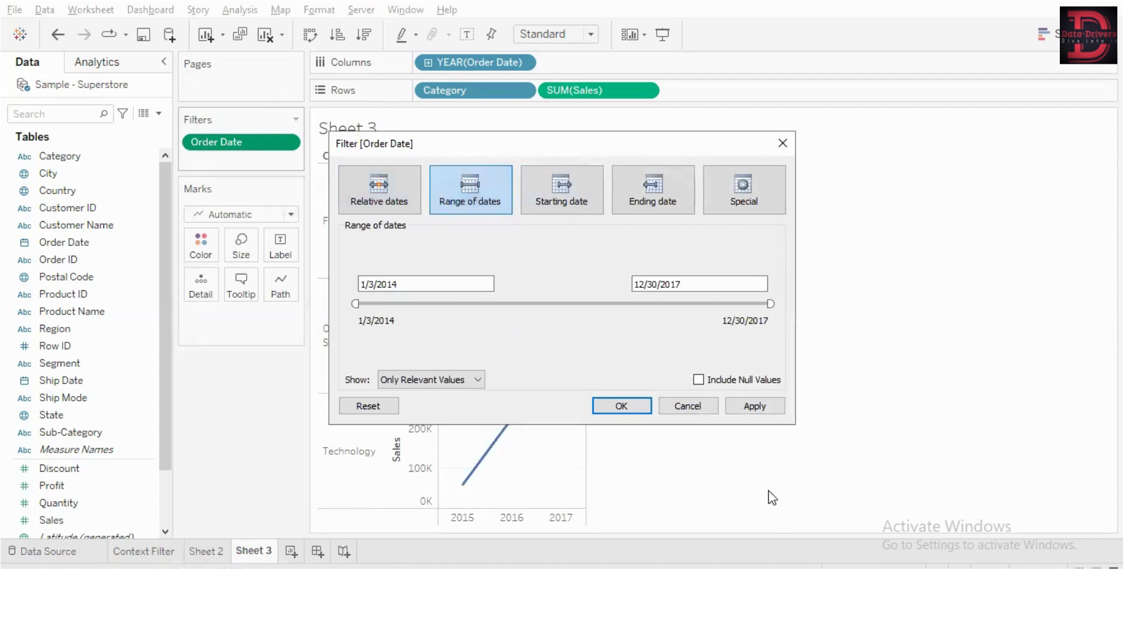
drag(355, 304, 407, 303)
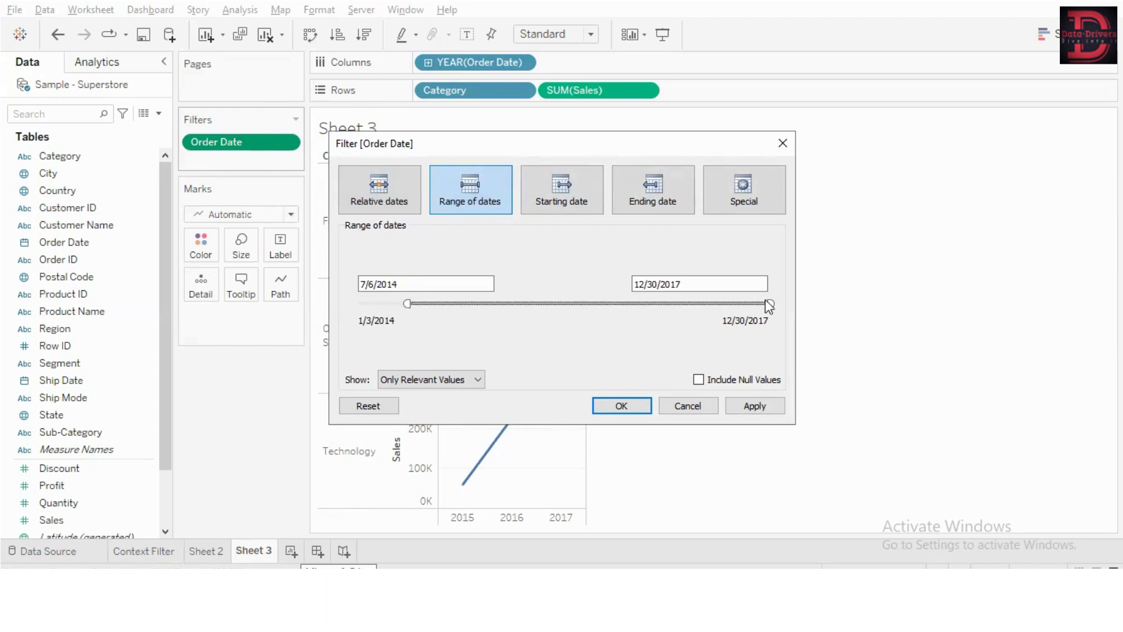
drag(767, 304, 721, 314)
click(421, 283)
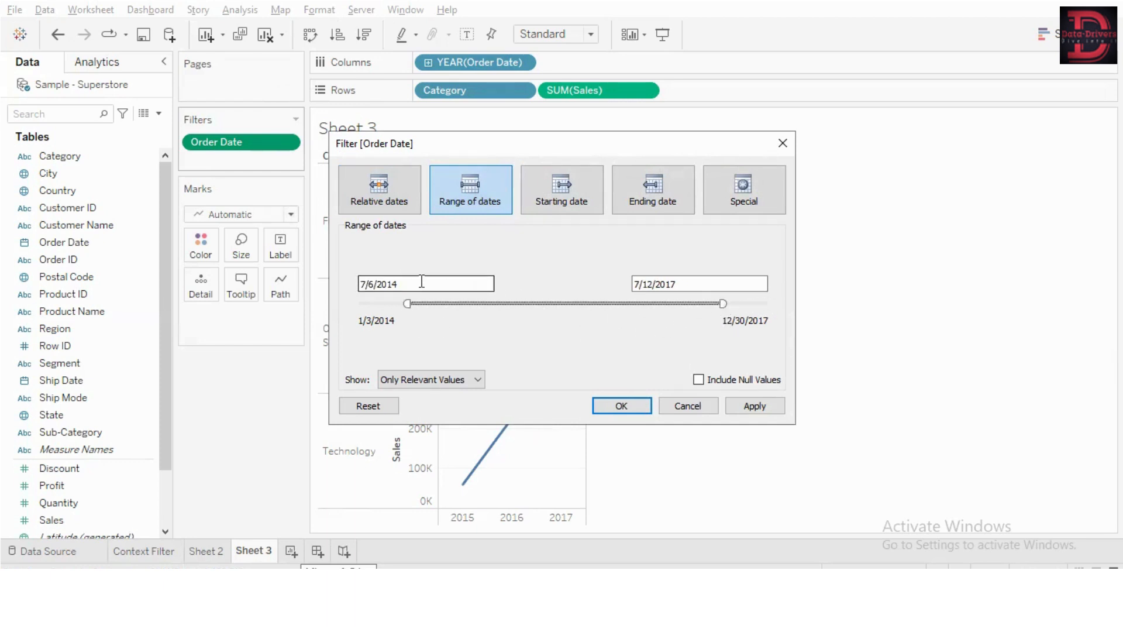
click(699, 283)
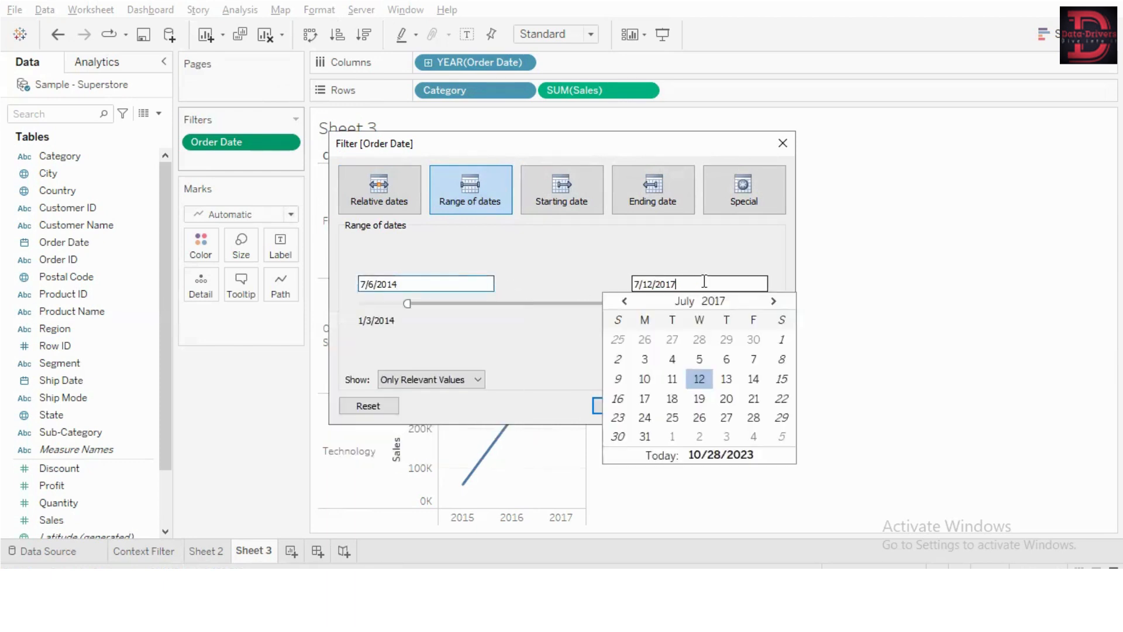
click(583, 278)
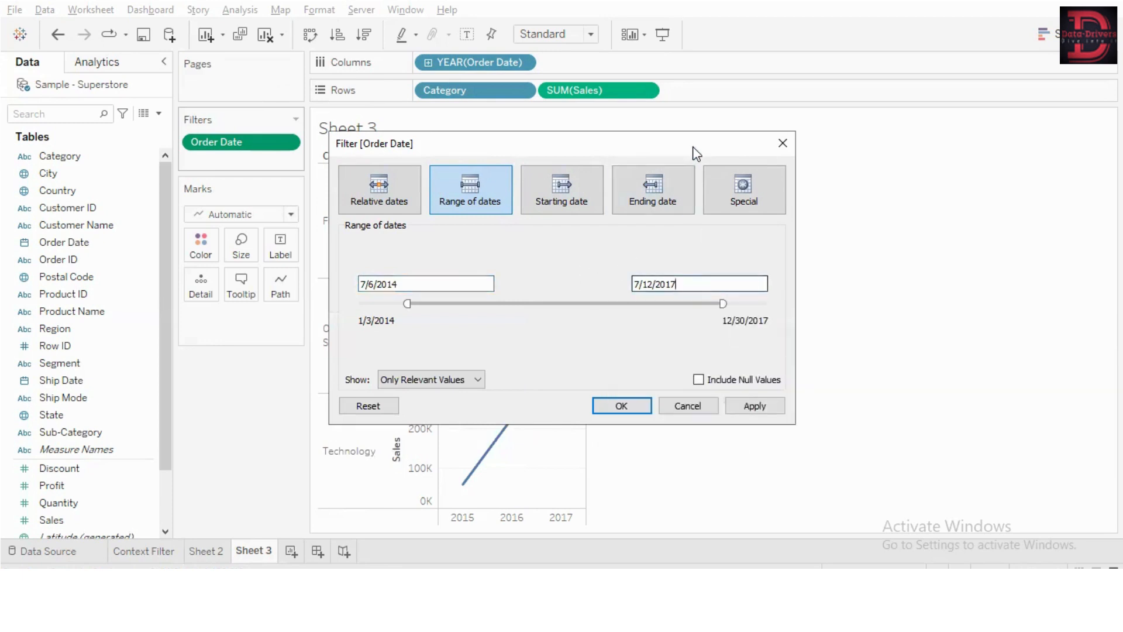
drag(713, 142, 997, 97)
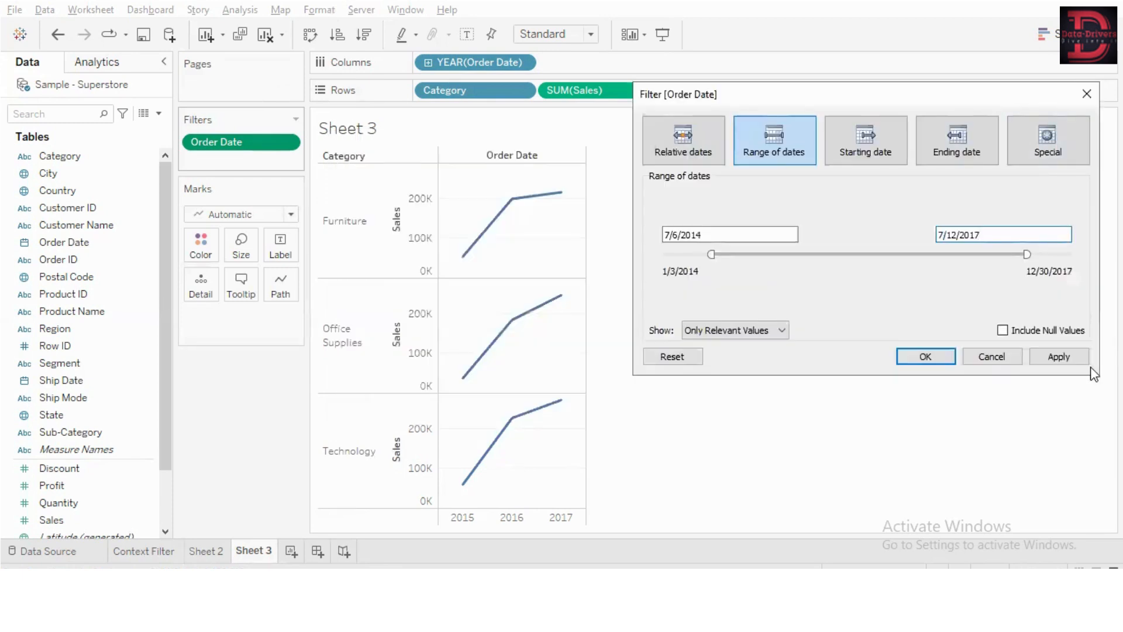
click(1060, 358)
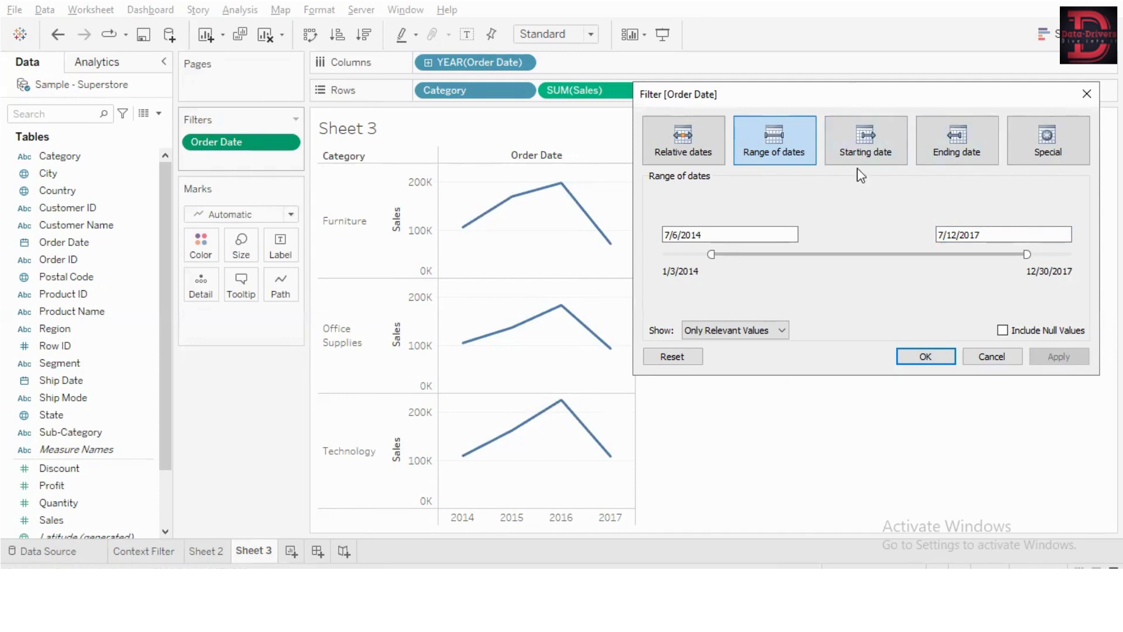
Review the starting date, ending date, special and relative date options of the Order Date filter, and cancel without changes.
click(860, 152)
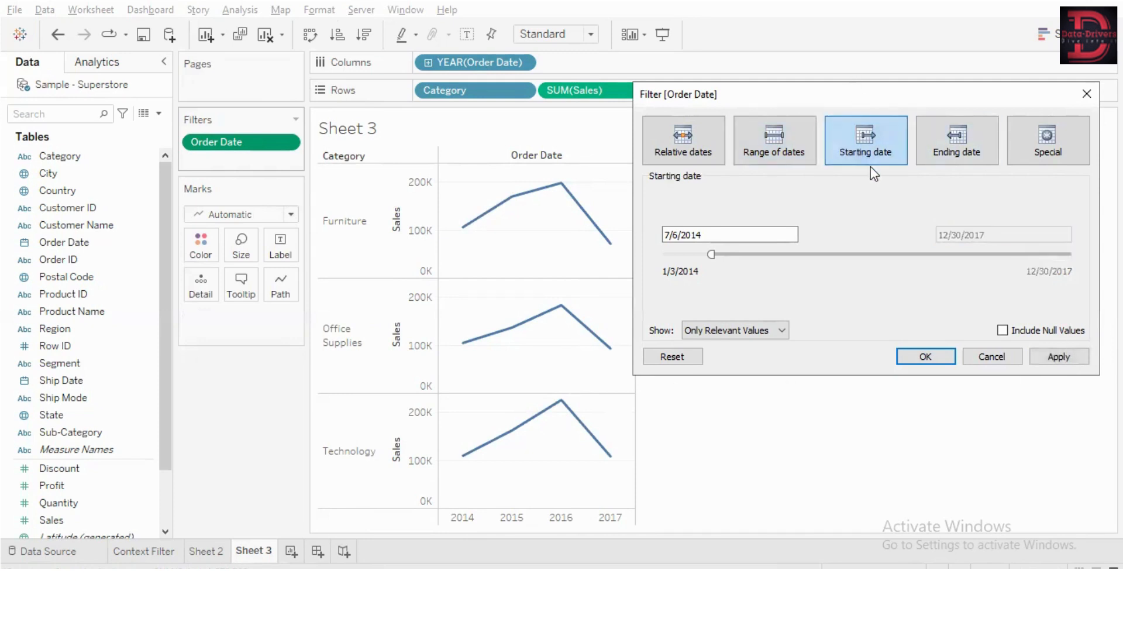
click(957, 159)
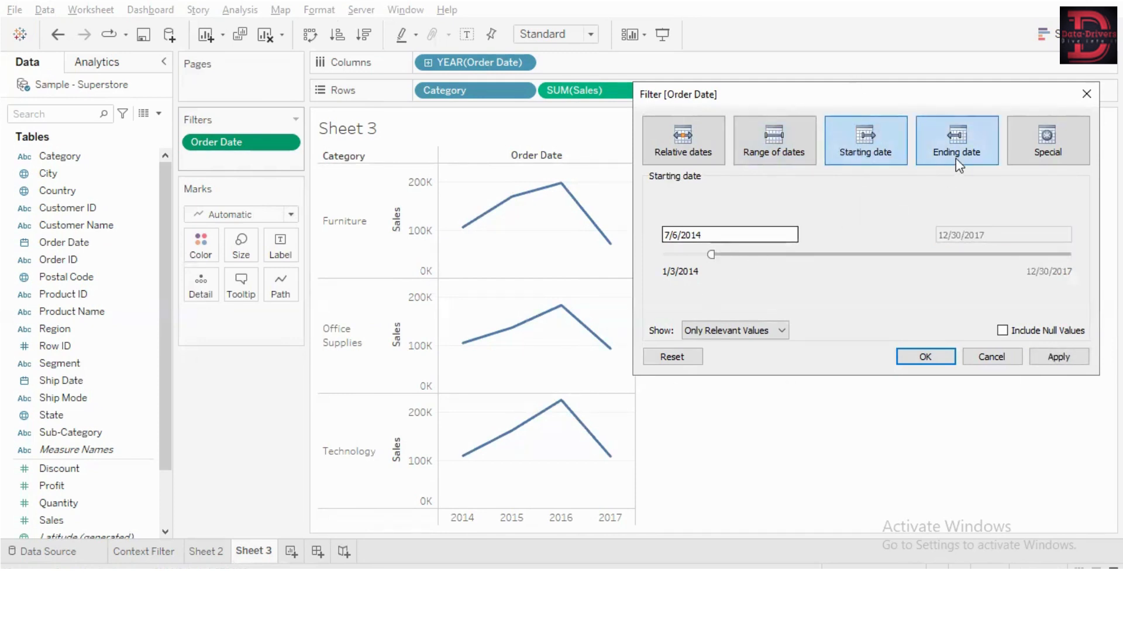
click(1049, 147)
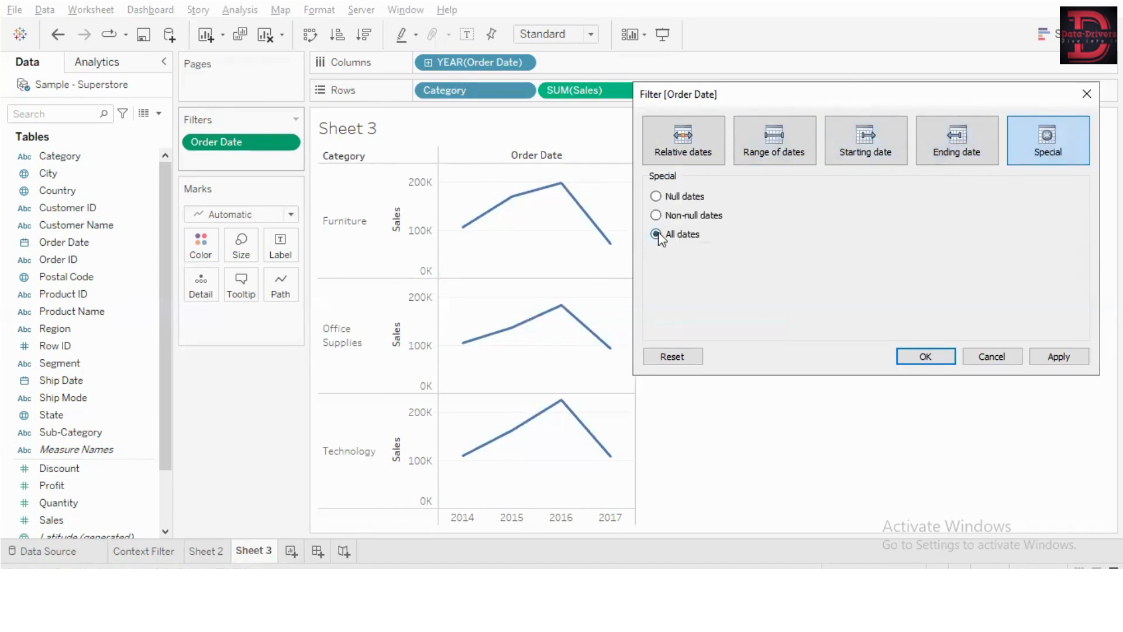
click(702, 149)
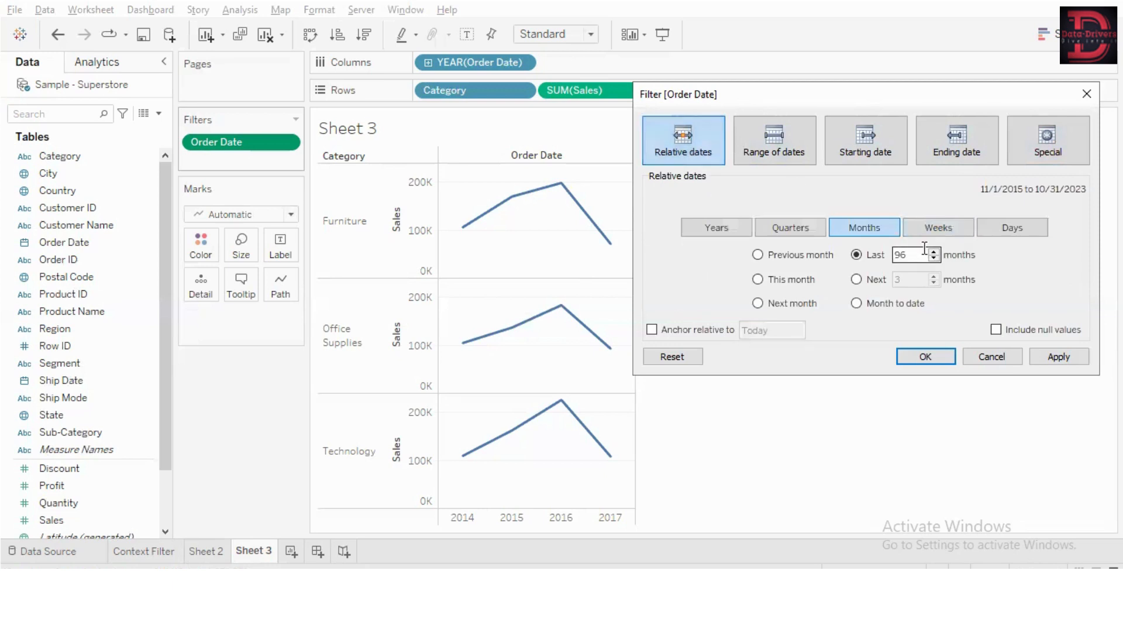
click(993, 356)
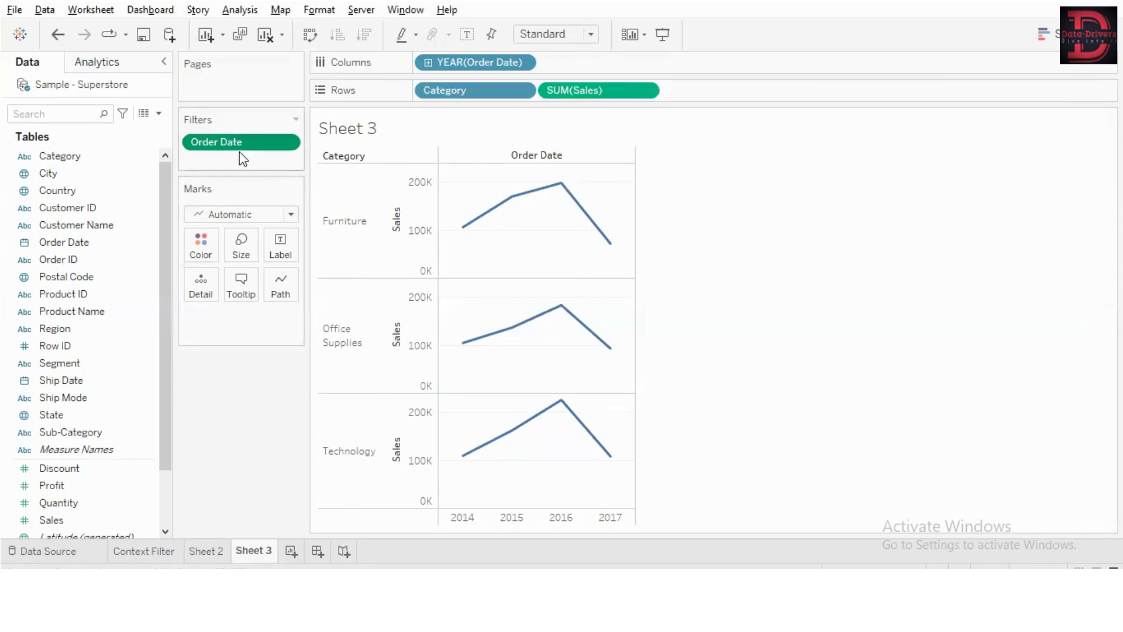
Replace the Order Date range filter with a Years filter on Order Date that includes 2014 through 2017.
drag(246, 143, 112, 304)
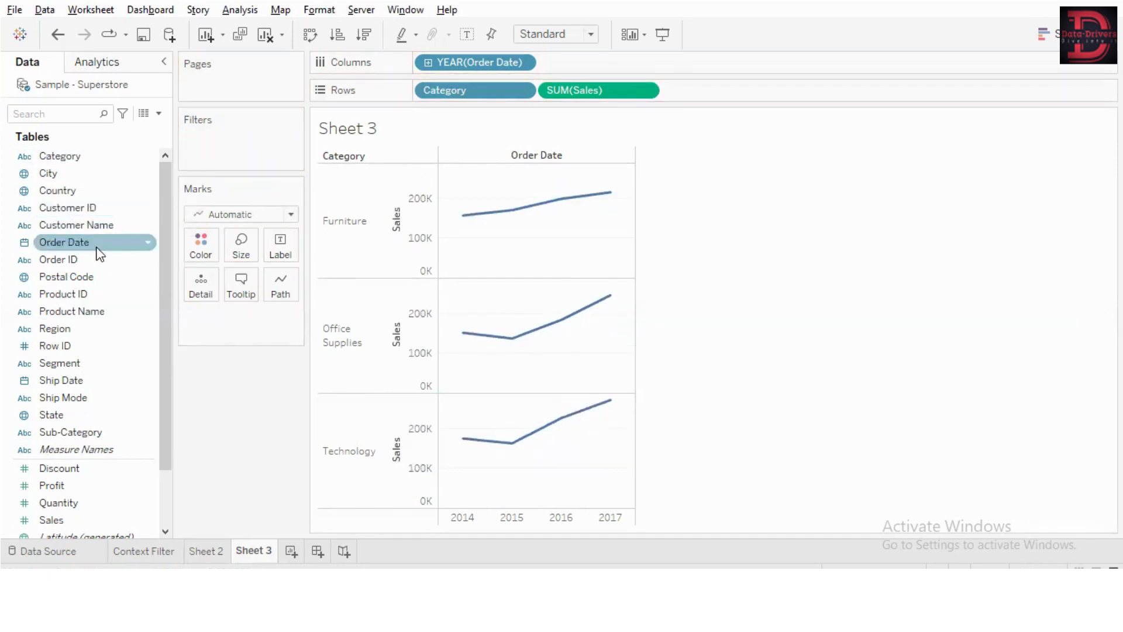
drag(98, 245, 203, 138)
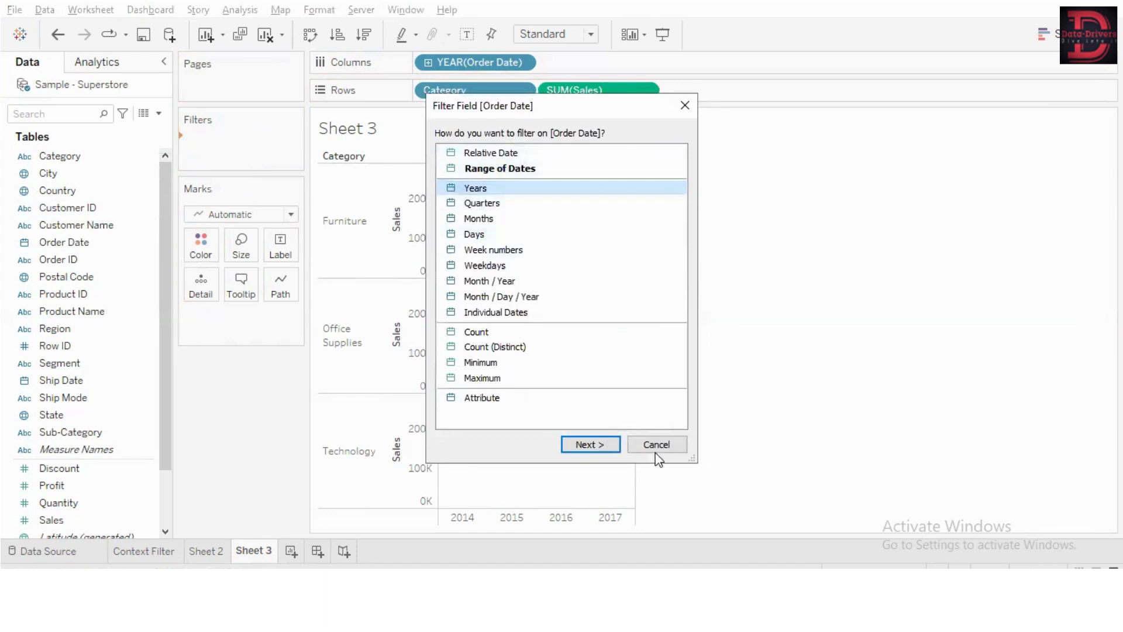
click(503, 189)
click(588, 445)
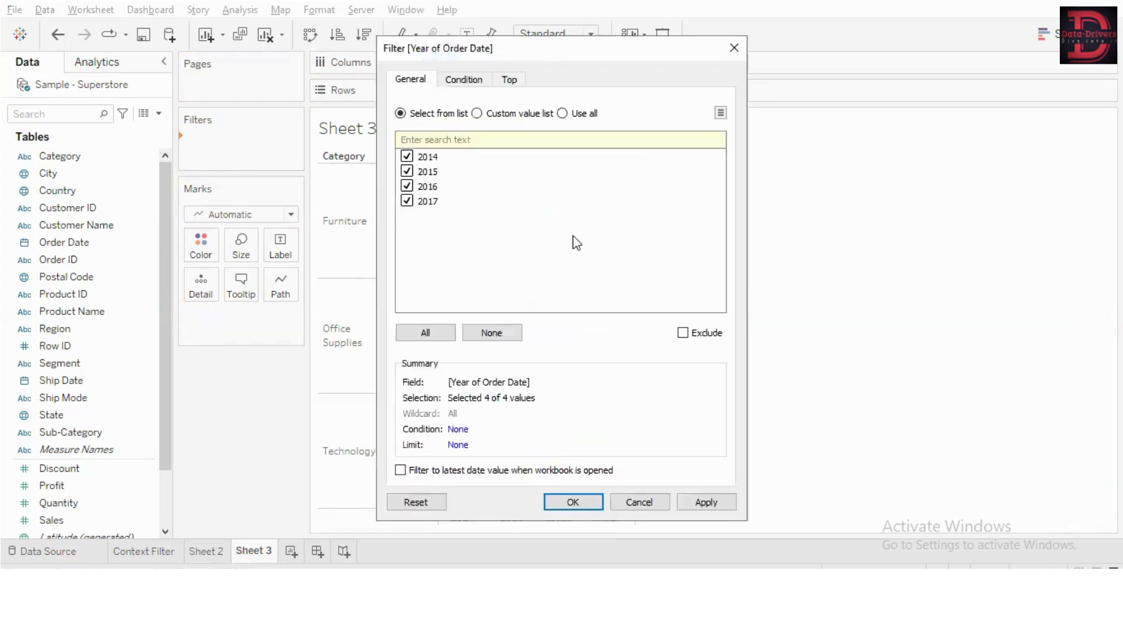
click(707, 502)
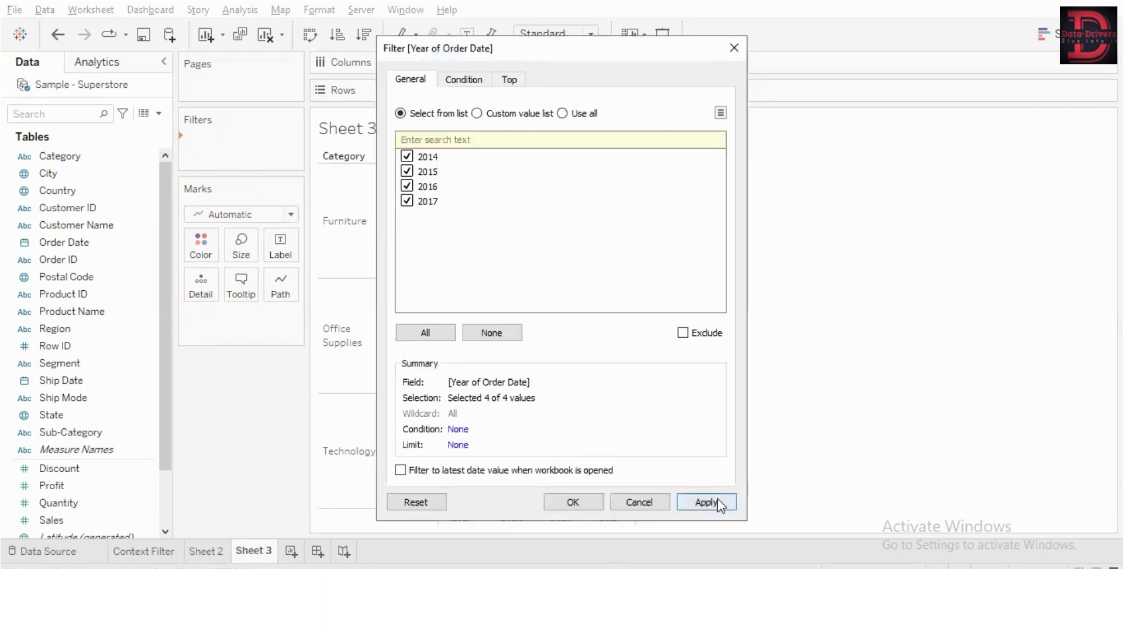
click(573, 502)
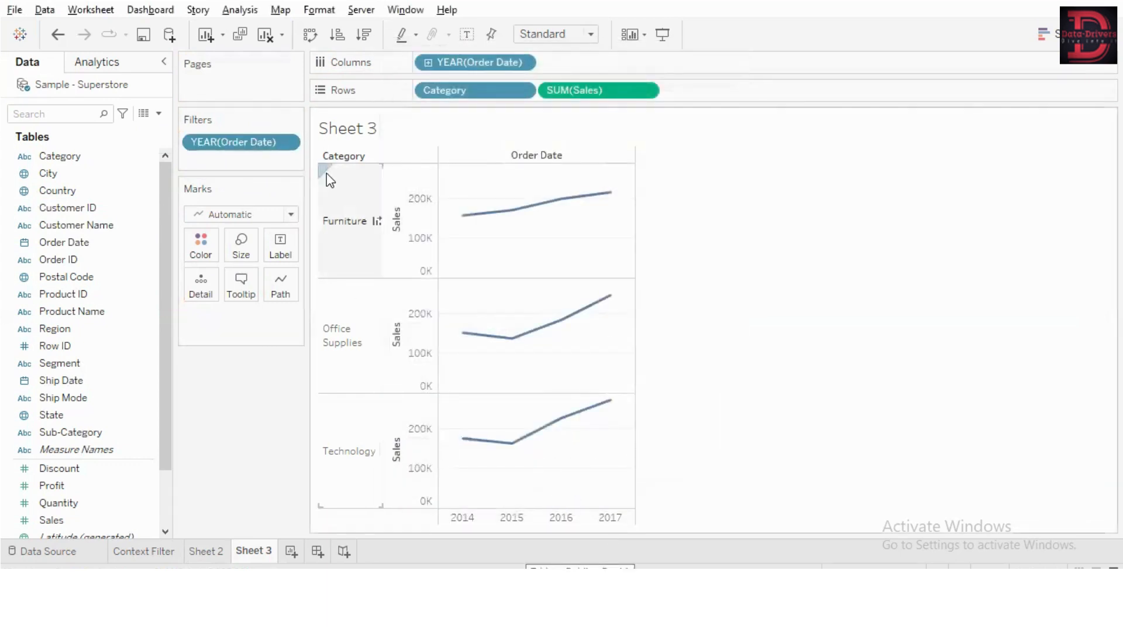
Remove the Years filter from the sheet, and undo back to the Order Date range filter.
drag(268, 143, 100, 165)
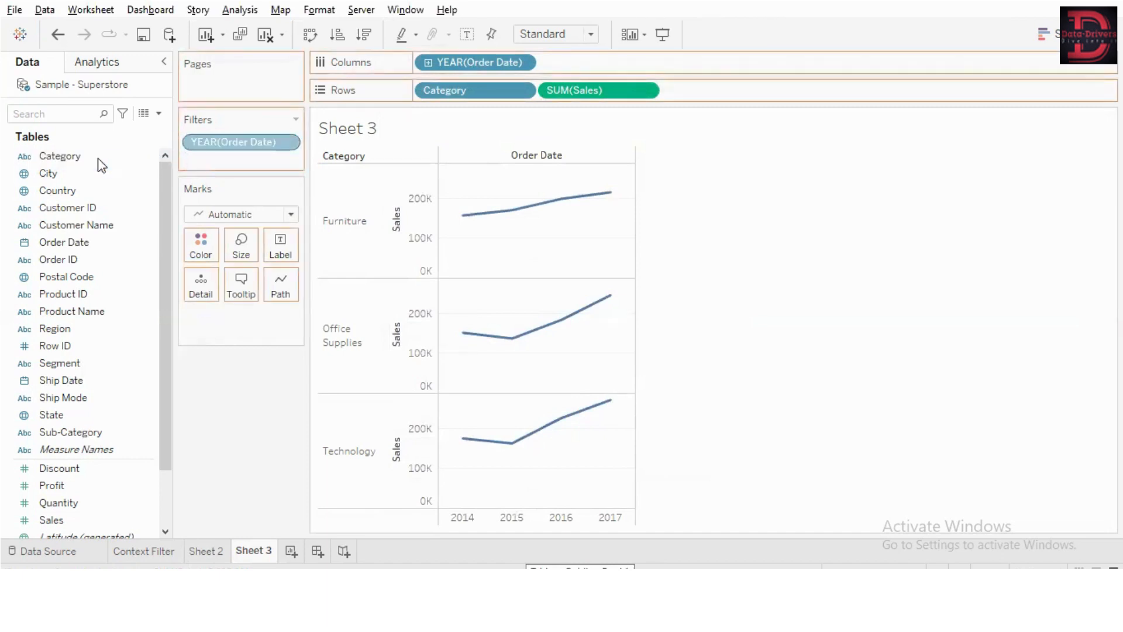
click(58, 35)
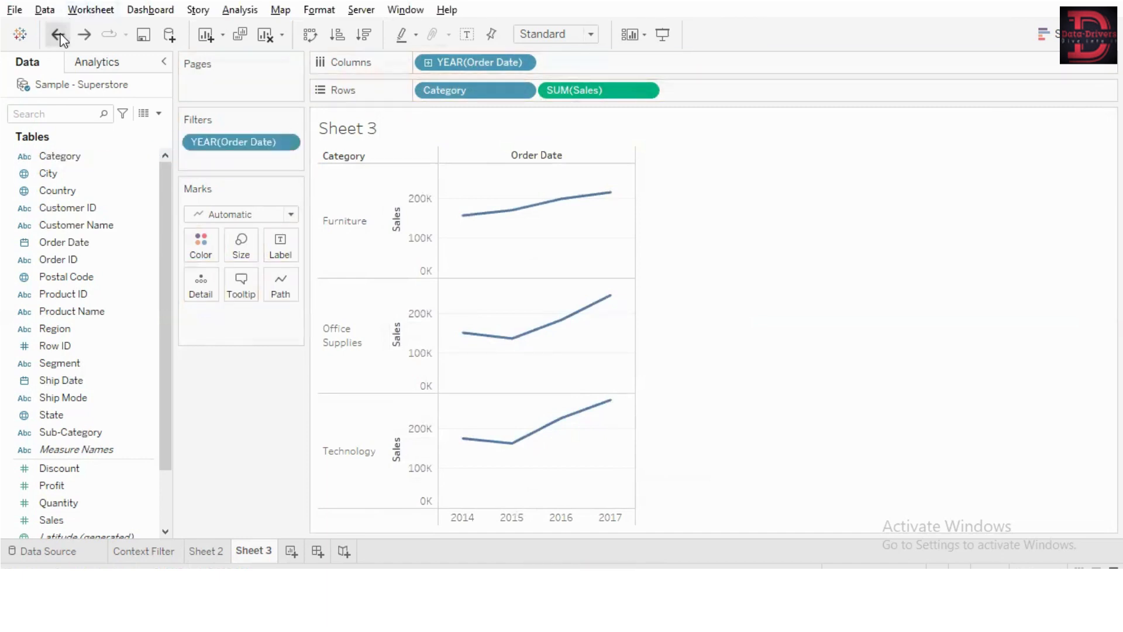
click(59, 35)
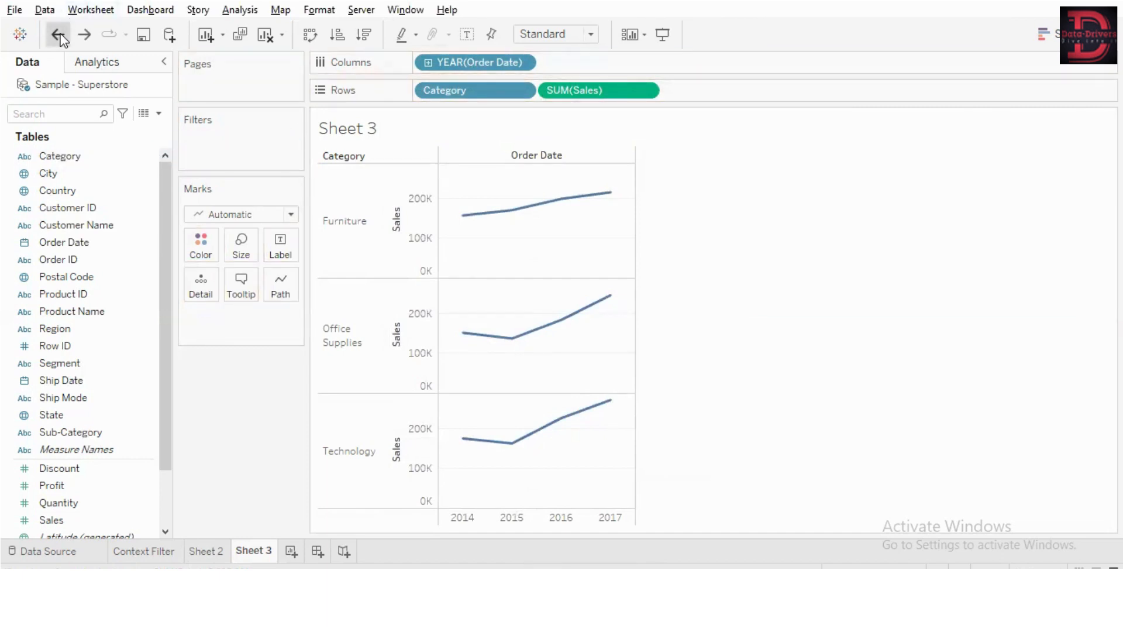
click(59, 35)
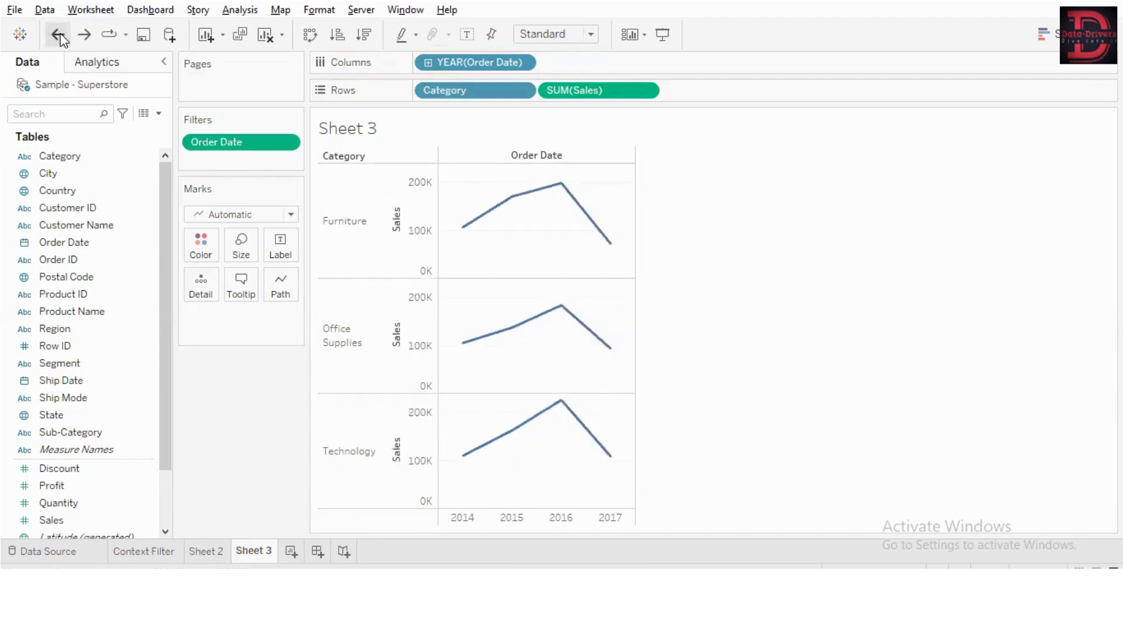
Convert the Order Date filter to discrete and set it to use all values.
click(283, 148)
click(284, 145)
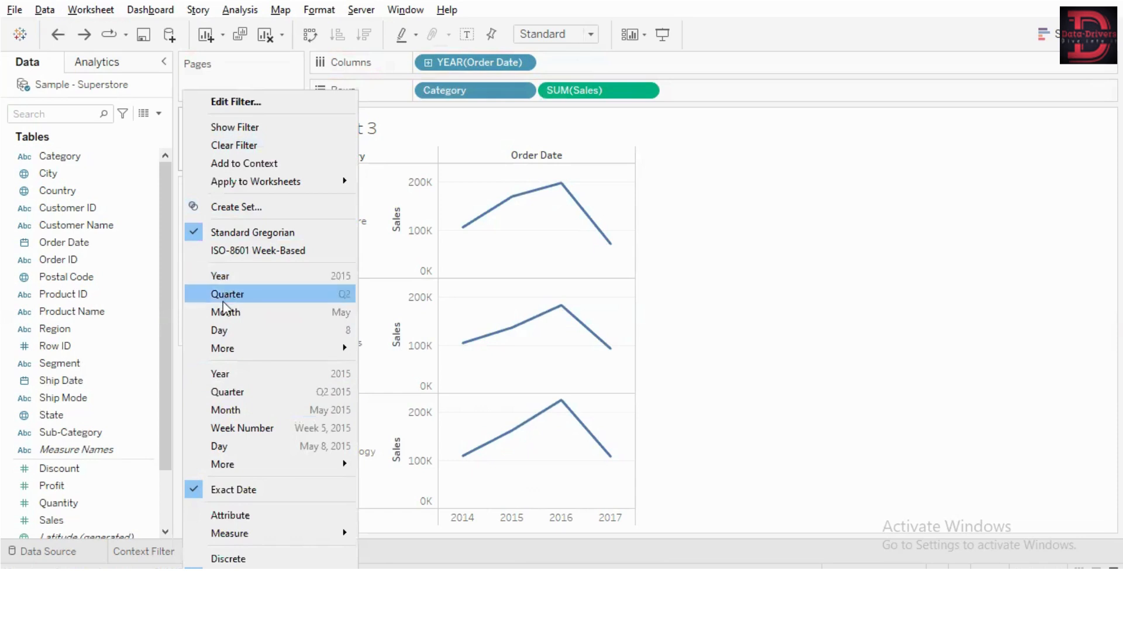
mouse_move(220, 349)
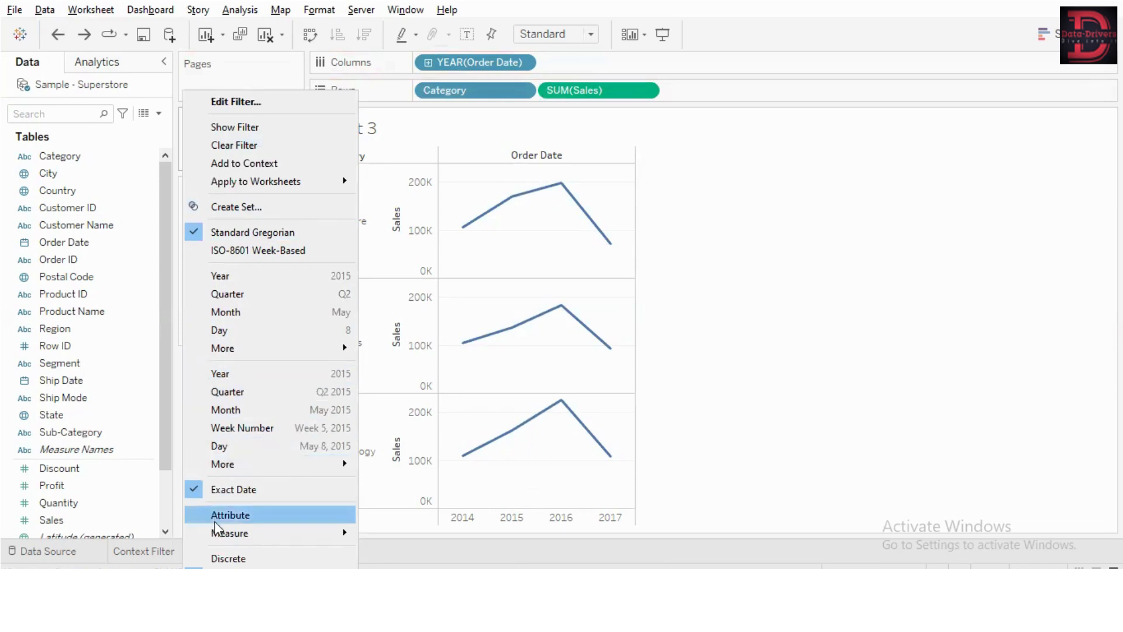
click(220, 559)
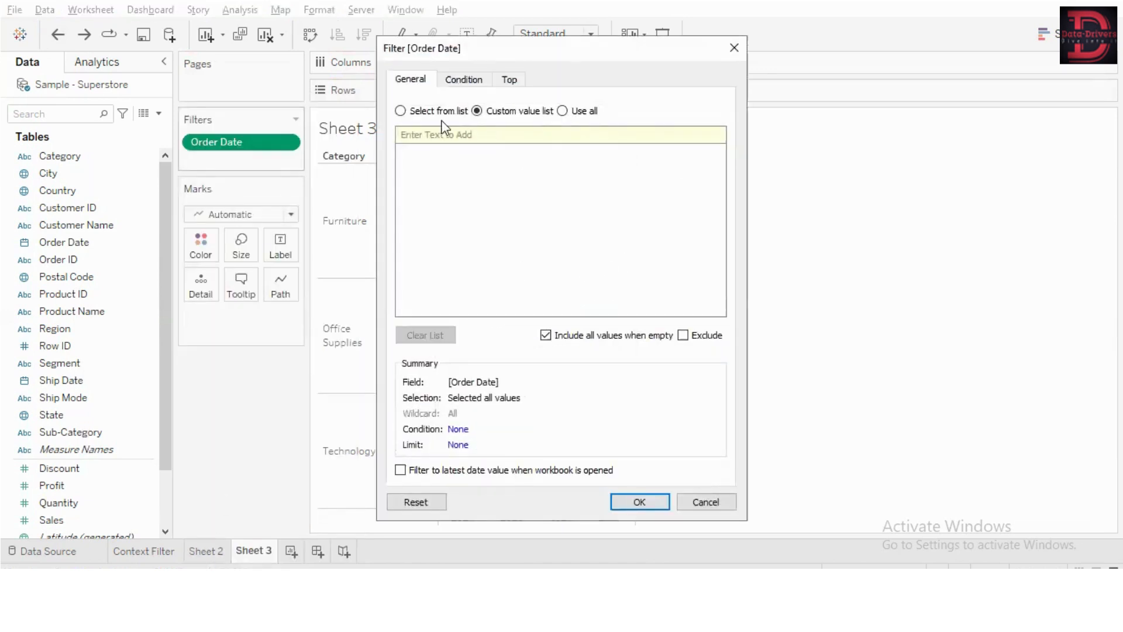
click(427, 111)
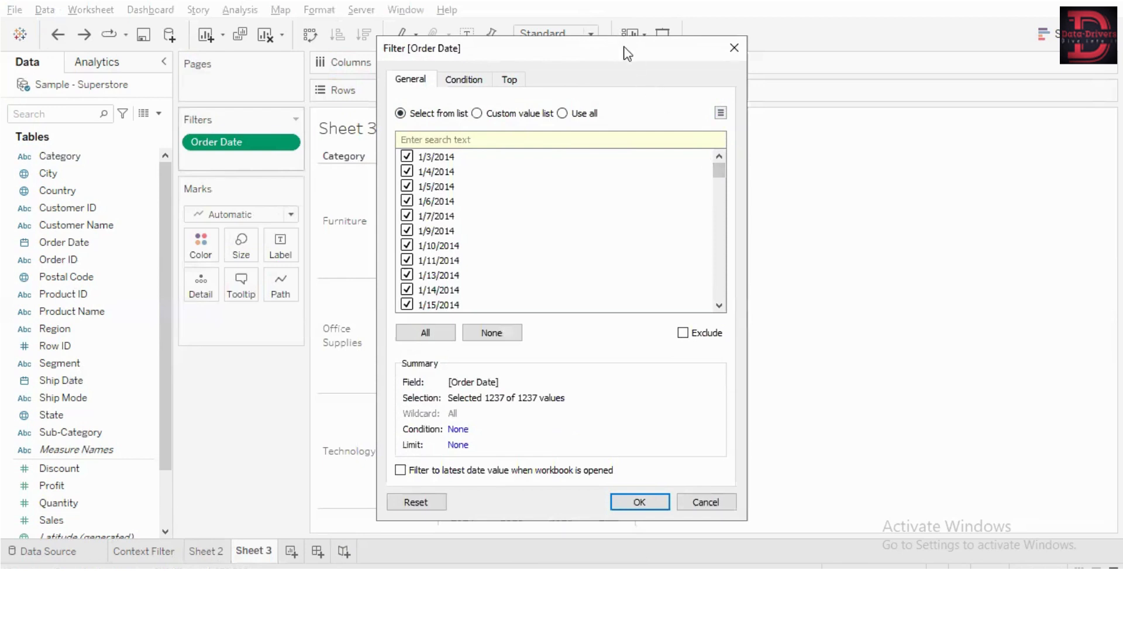
drag(627, 54, 870, 34)
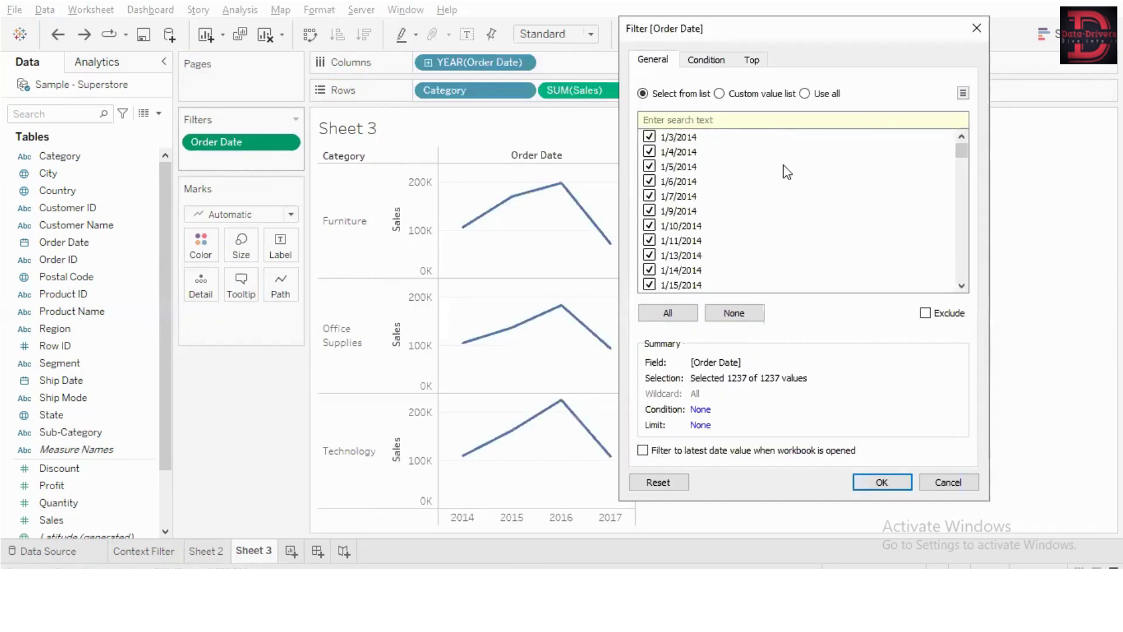
click(805, 94)
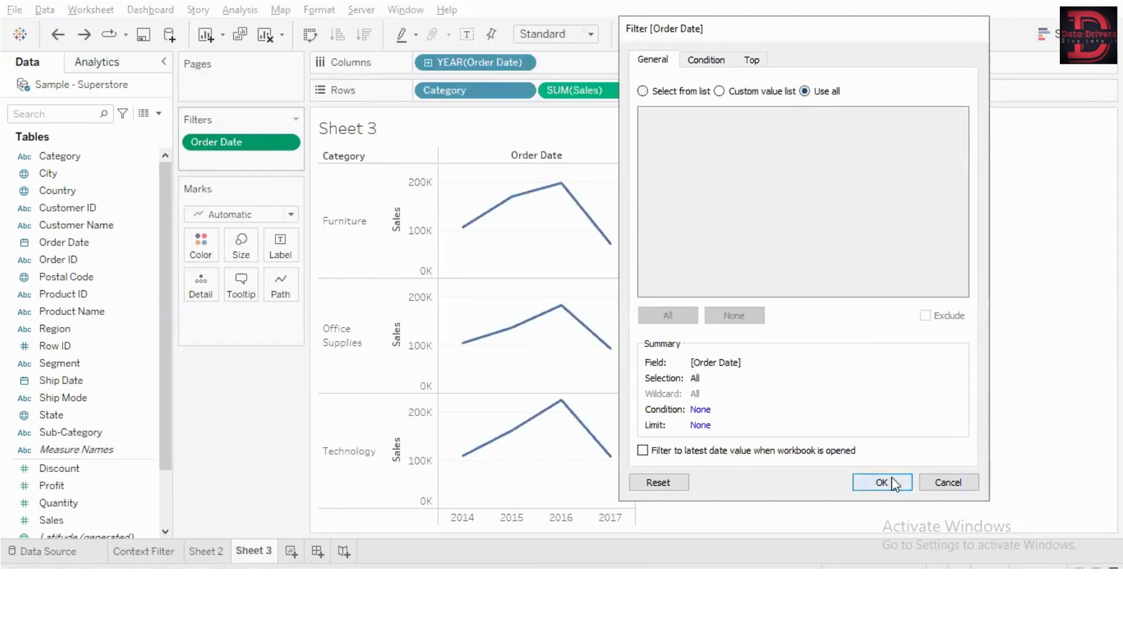
click(882, 482)
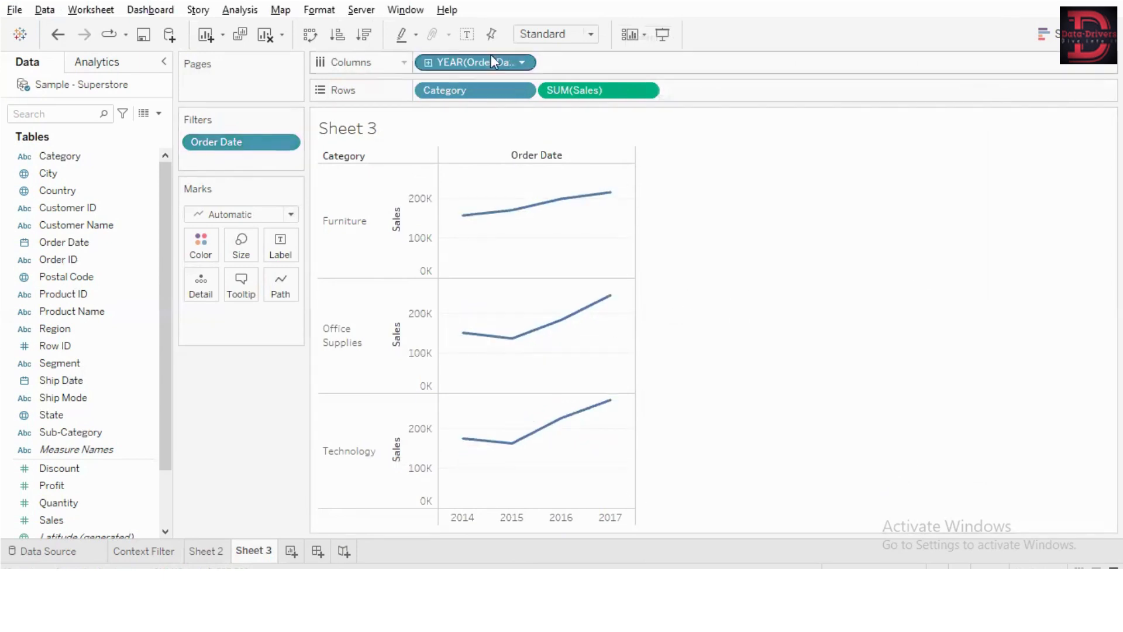
Change Order Date on Columns to the continuous month-and-year level and view the chart in presentation mode.
click(523, 64)
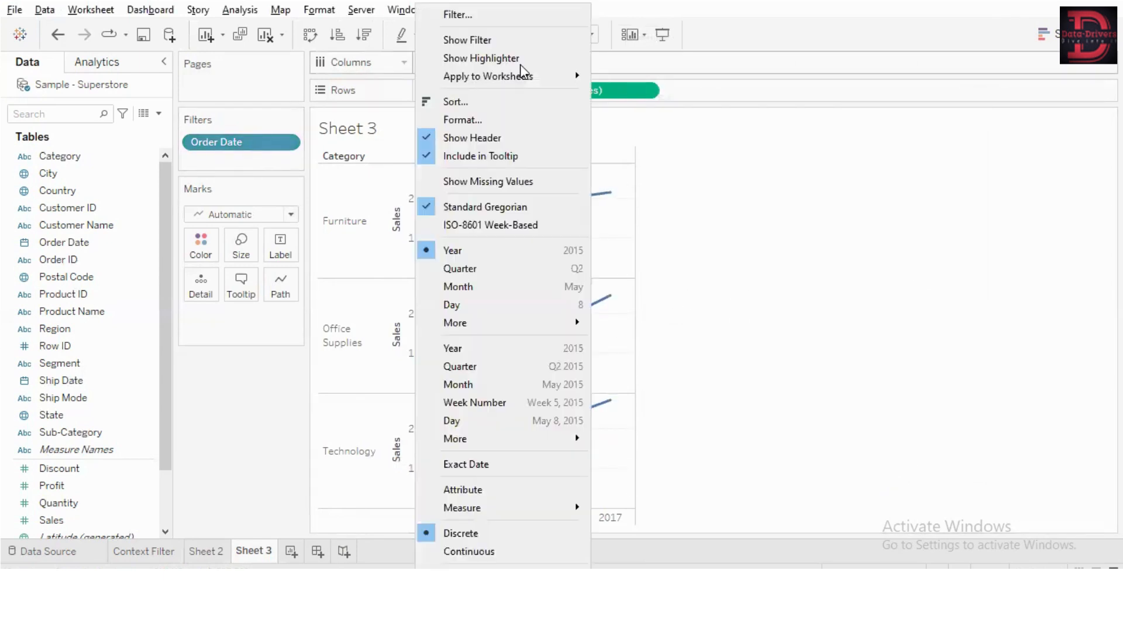
click(501, 387)
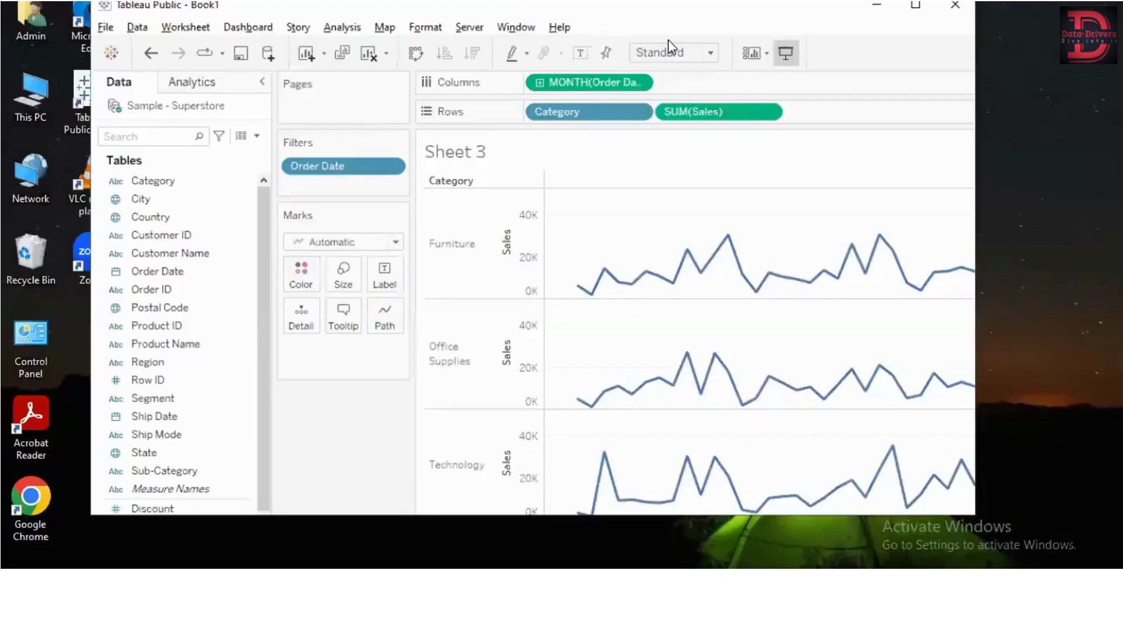
click(662, 34)
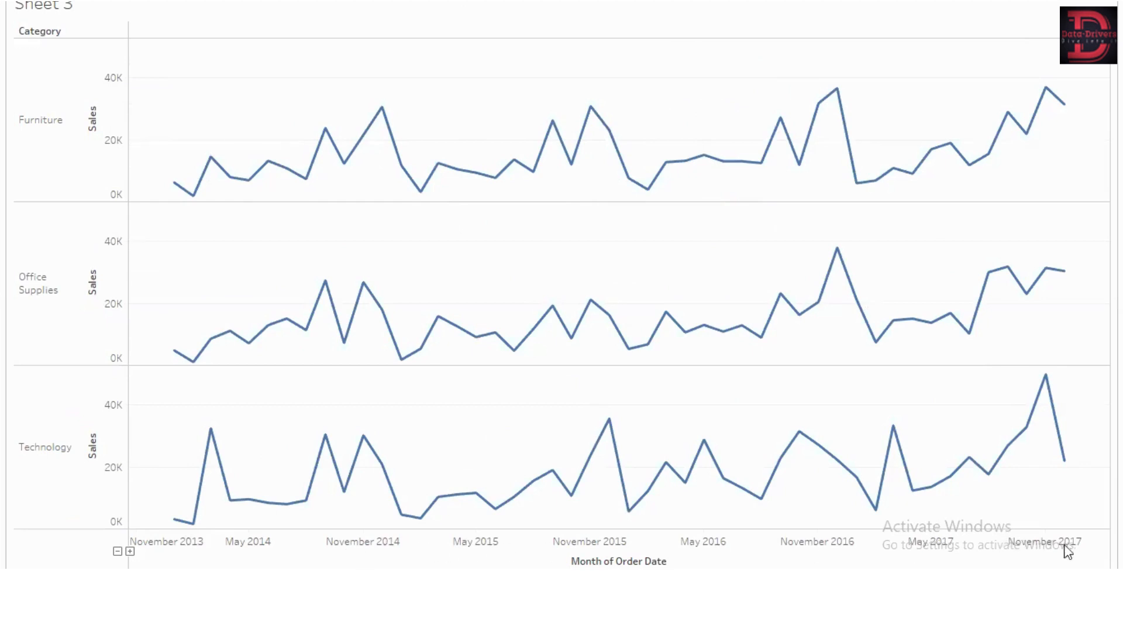
key(Escape)
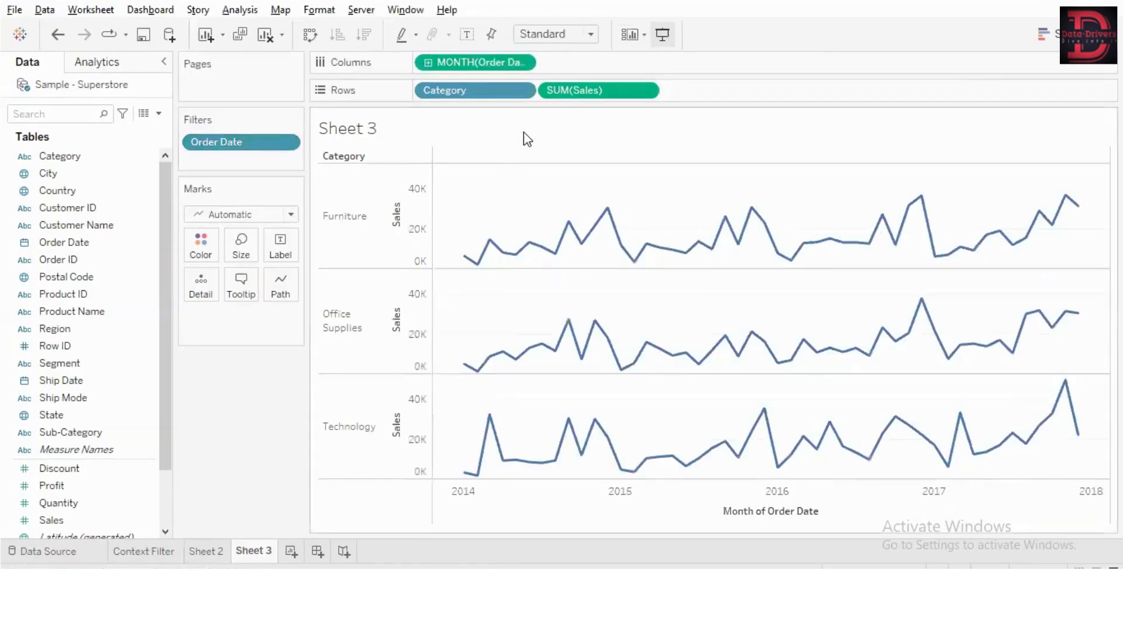
Convert the monthly Order Date on Columns from continuous to discrete.
click(519, 65)
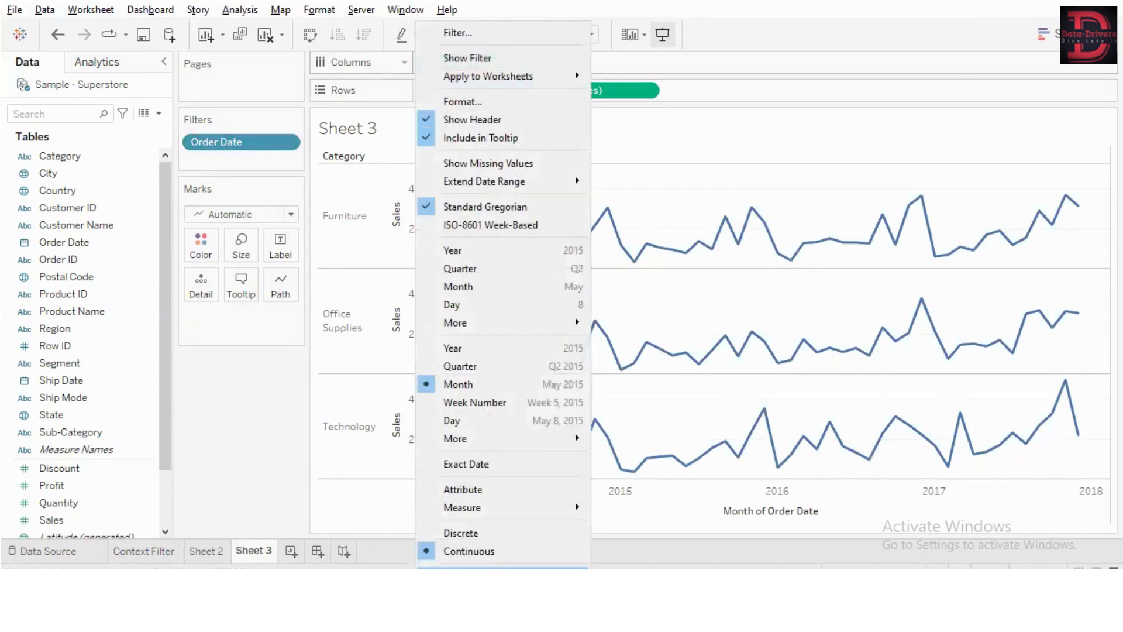
click(481, 535)
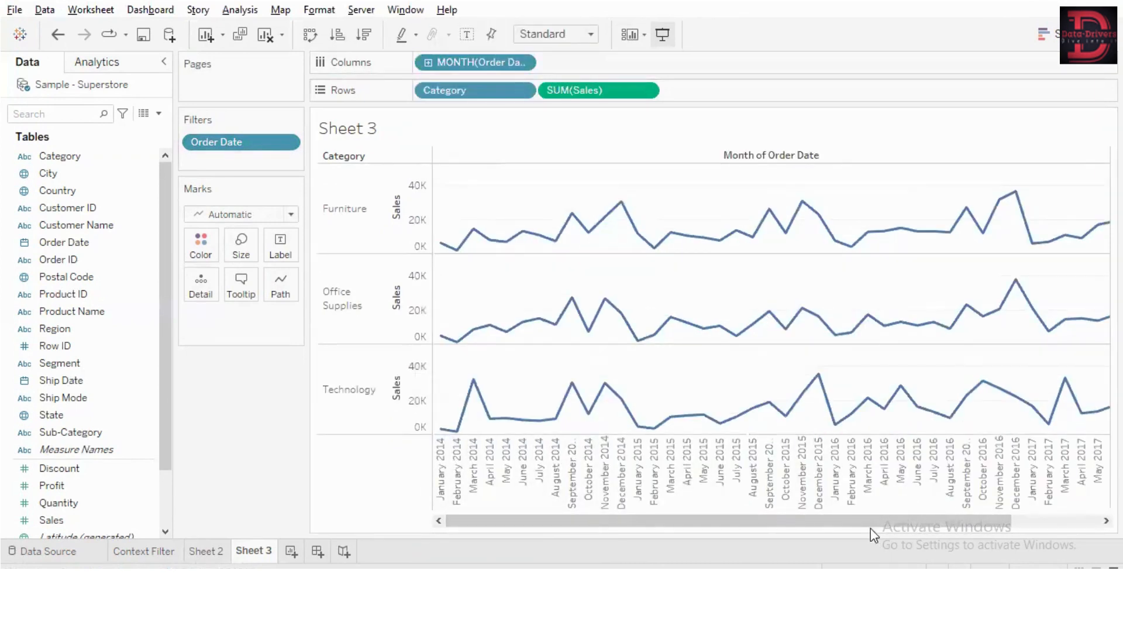
drag(869, 520, 817, 547)
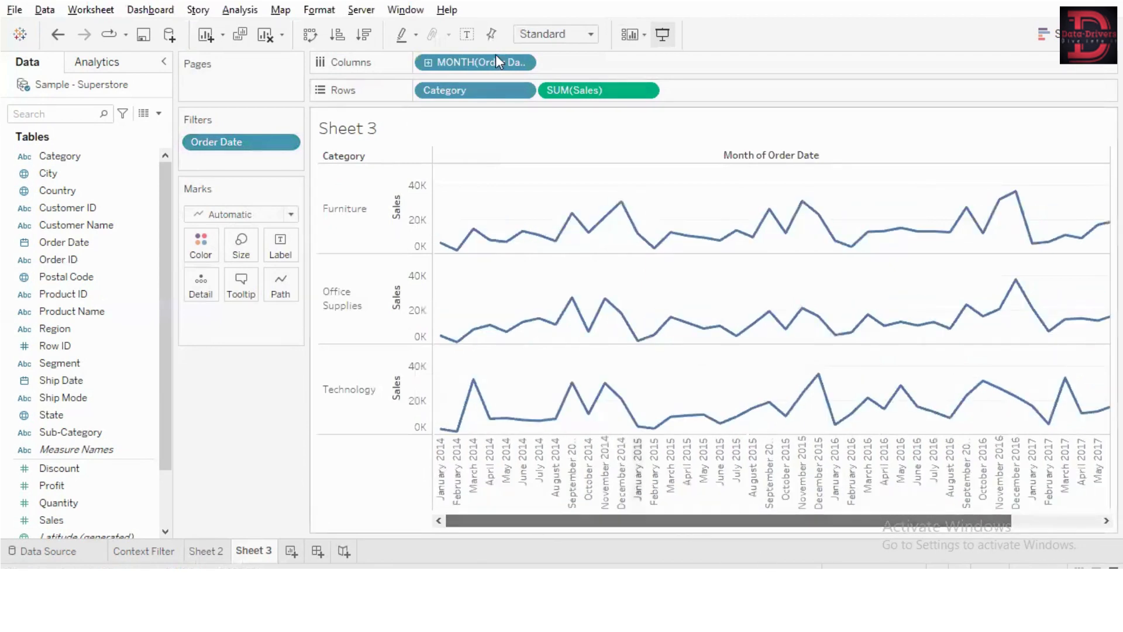
Change Order Date on Columns to the full-date Day level and view the chart in presentation mode.
click(526, 67)
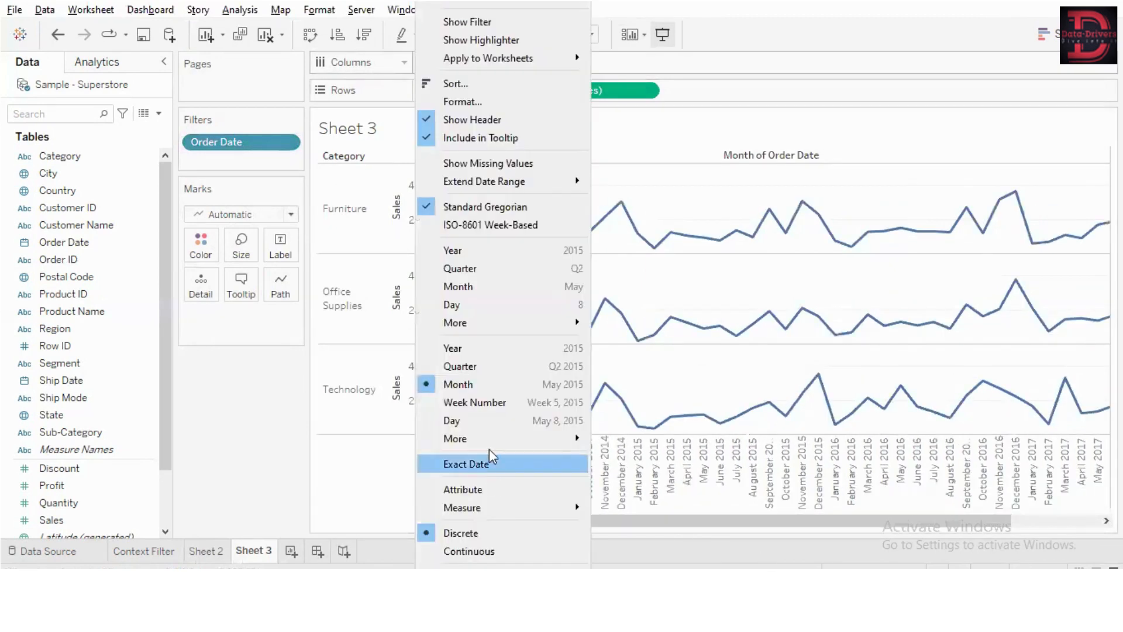
click(489, 422)
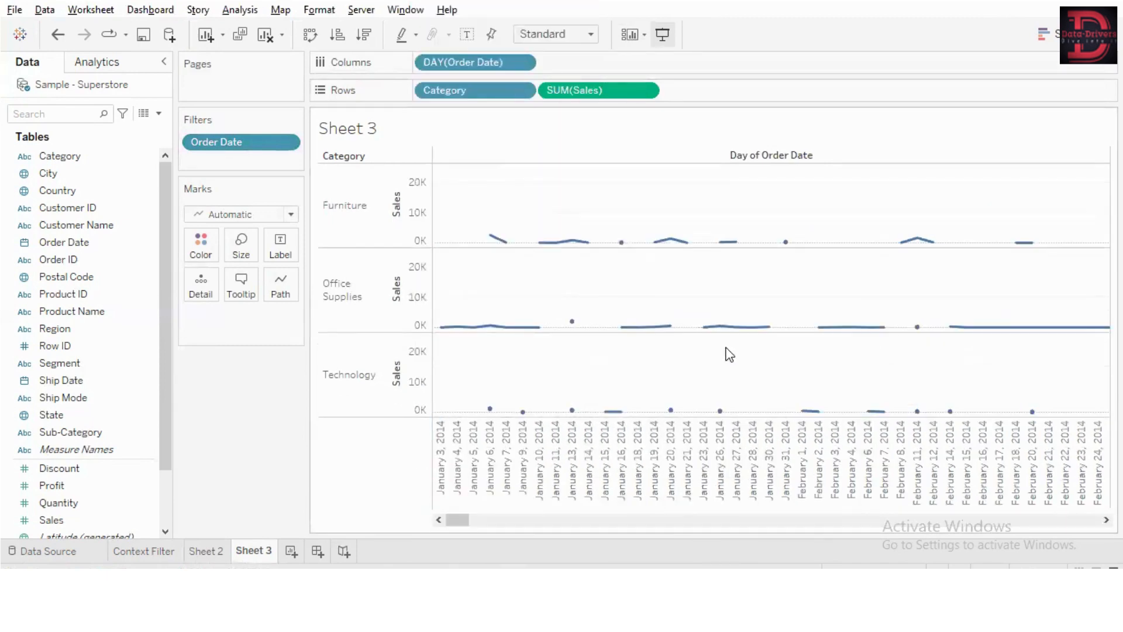
click(662, 34)
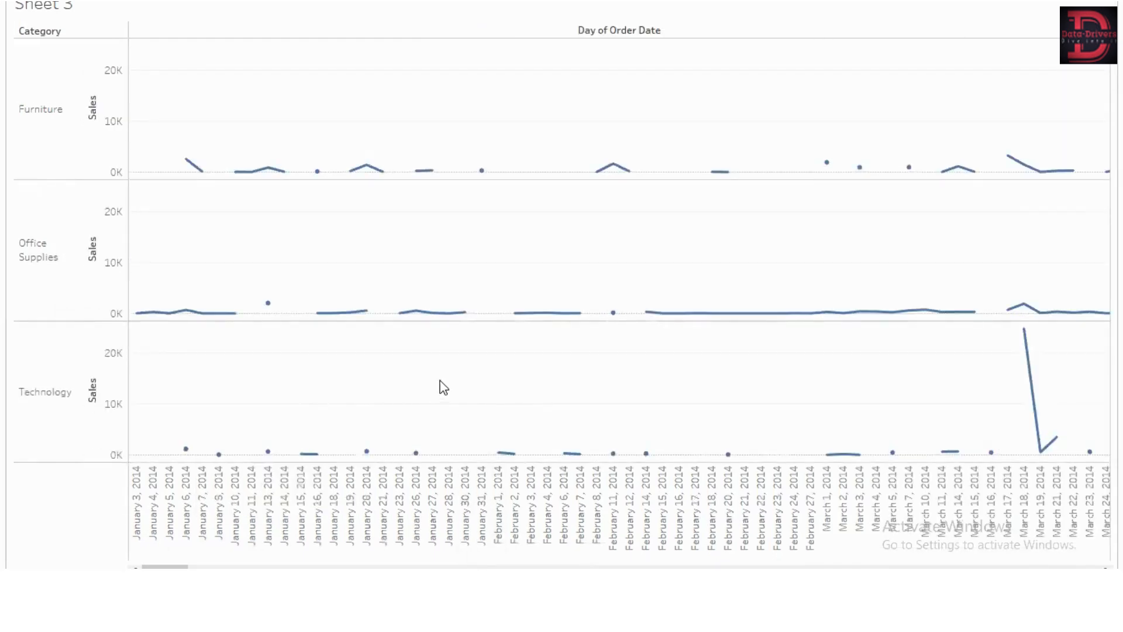
key(Escape)
Set Order Date on Columns to the Year date value and check the Order Date filter's options.
click(521, 62)
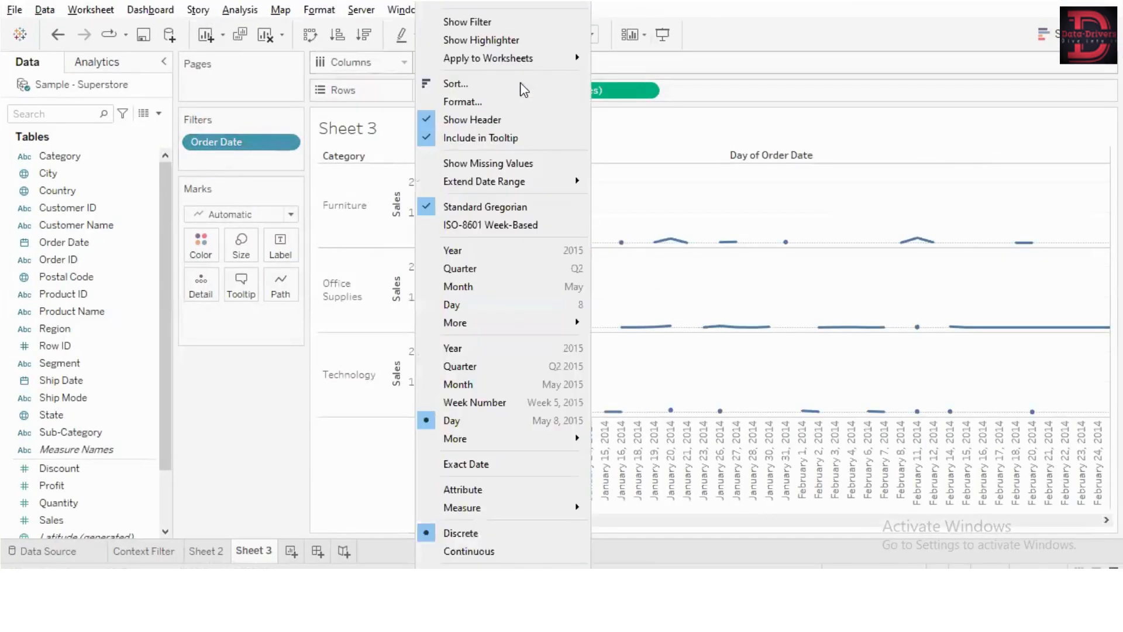
click(483, 349)
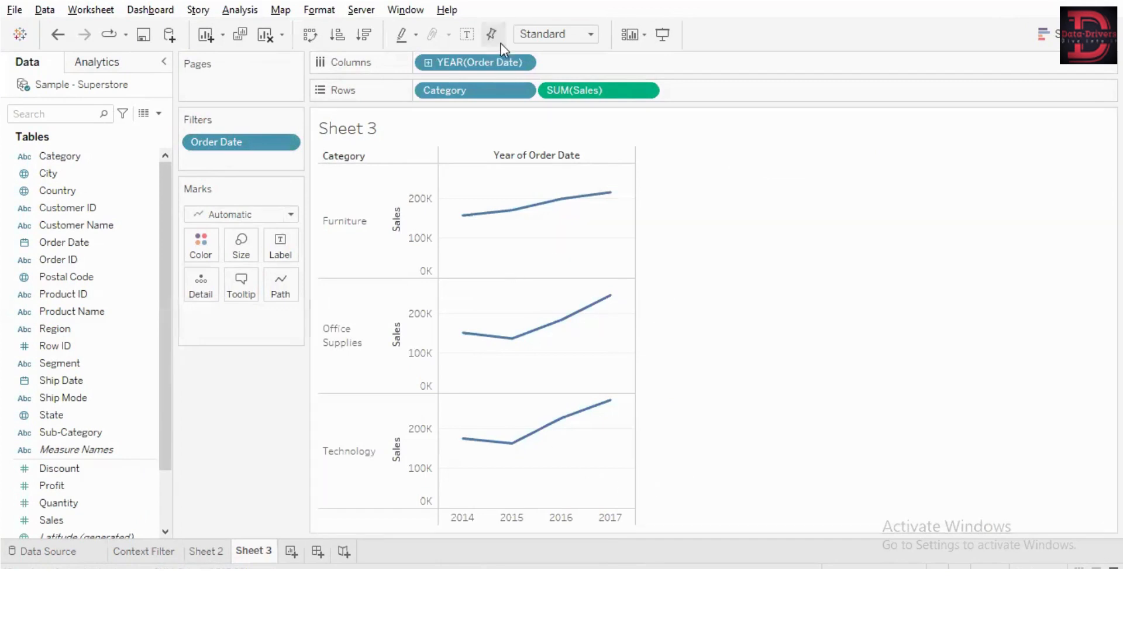
click(284, 146)
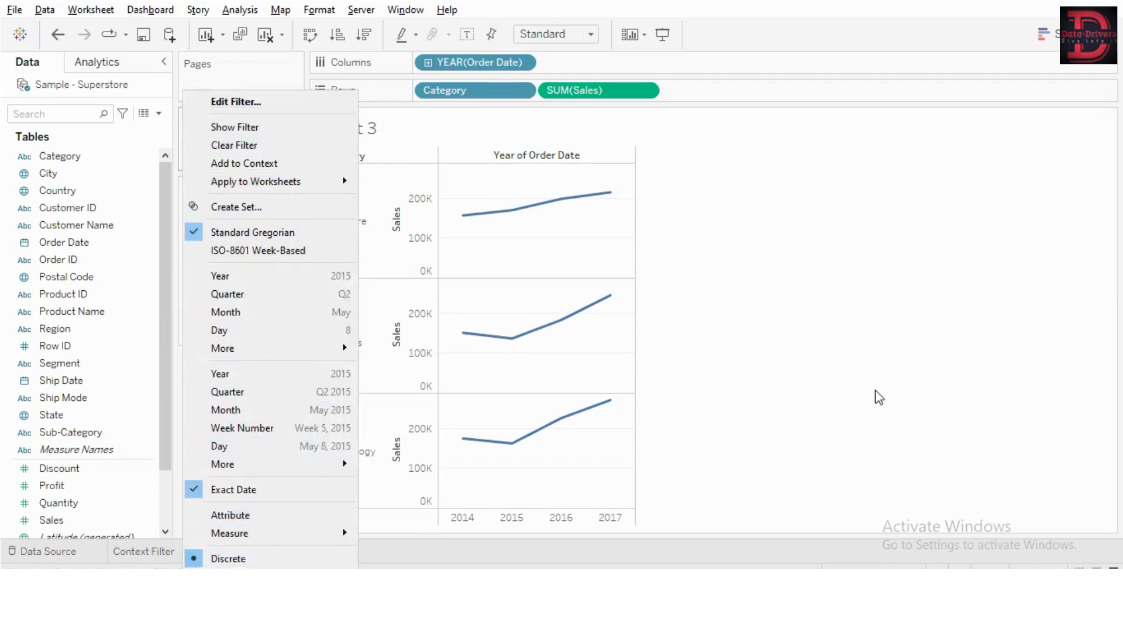
click(842, 365)
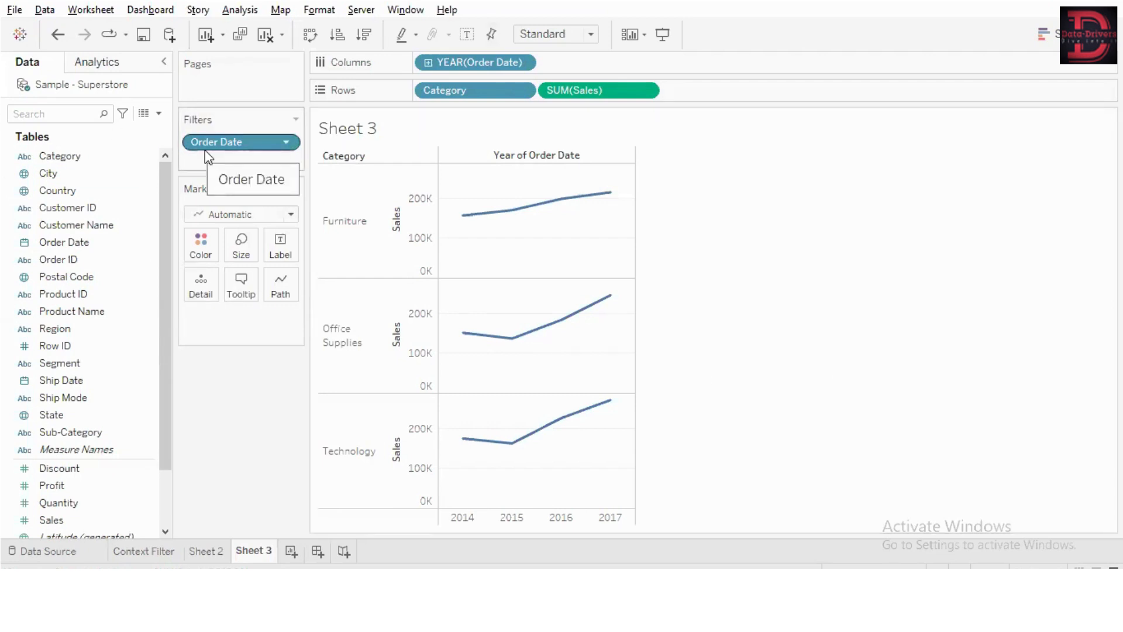
Rename Sheet 3 as "Date Filter".
double_click(259, 550)
text(da)
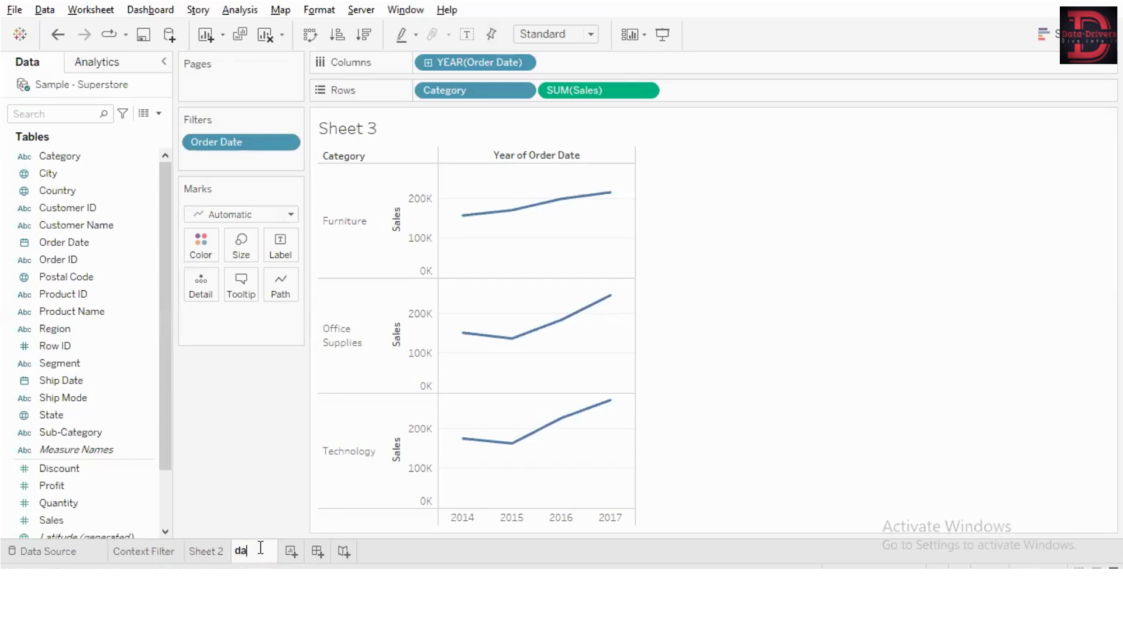
text(te)
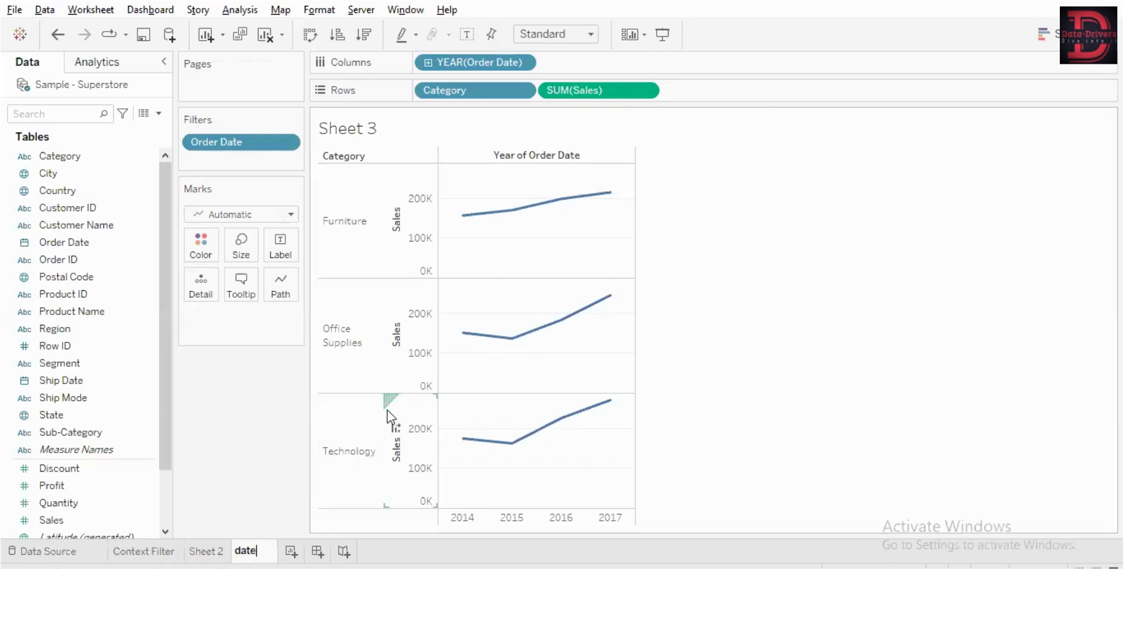
key(BackSpace)
key(BackSpace)
key(BackSpace)
text(ate Filter)
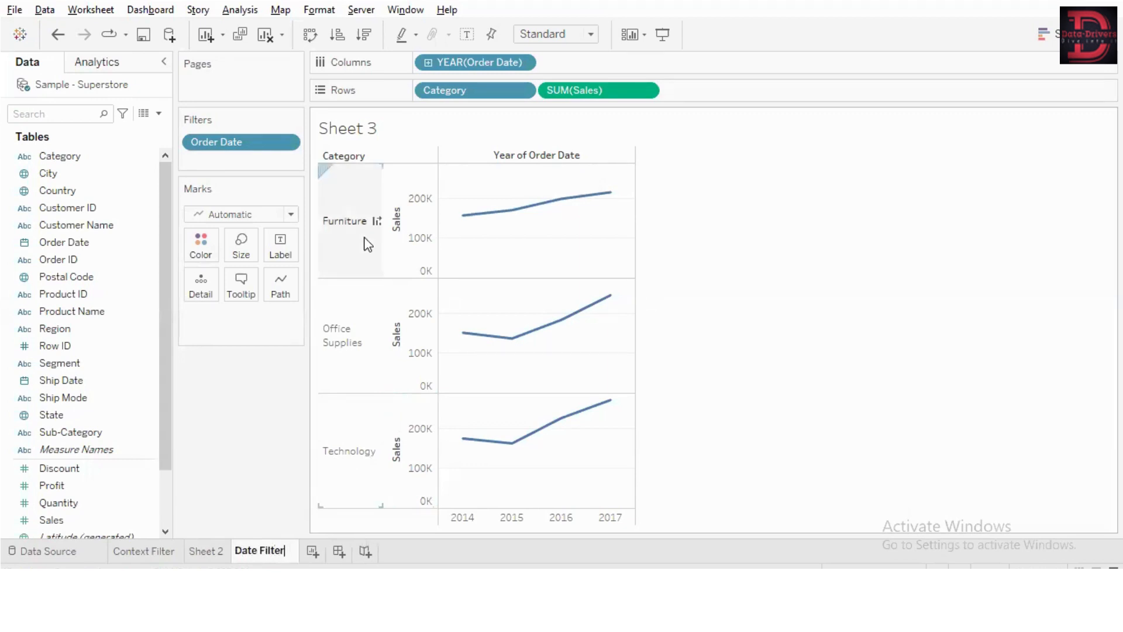
click(793, 247)
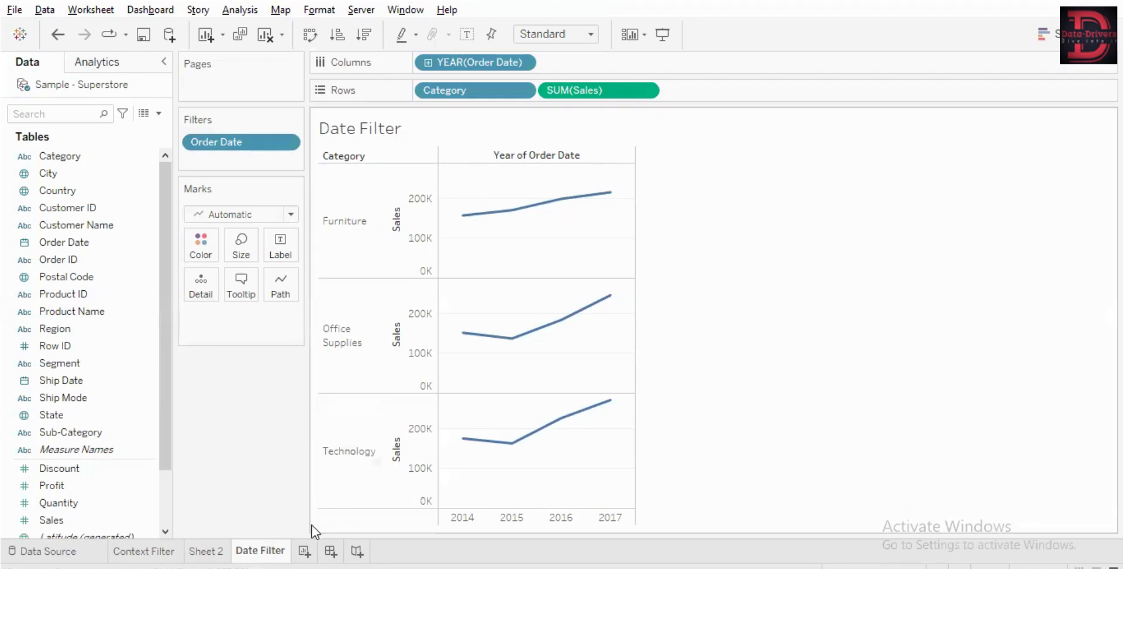
Add a new worksheet and name it "Order Of Execution In Filters".
click(304, 551)
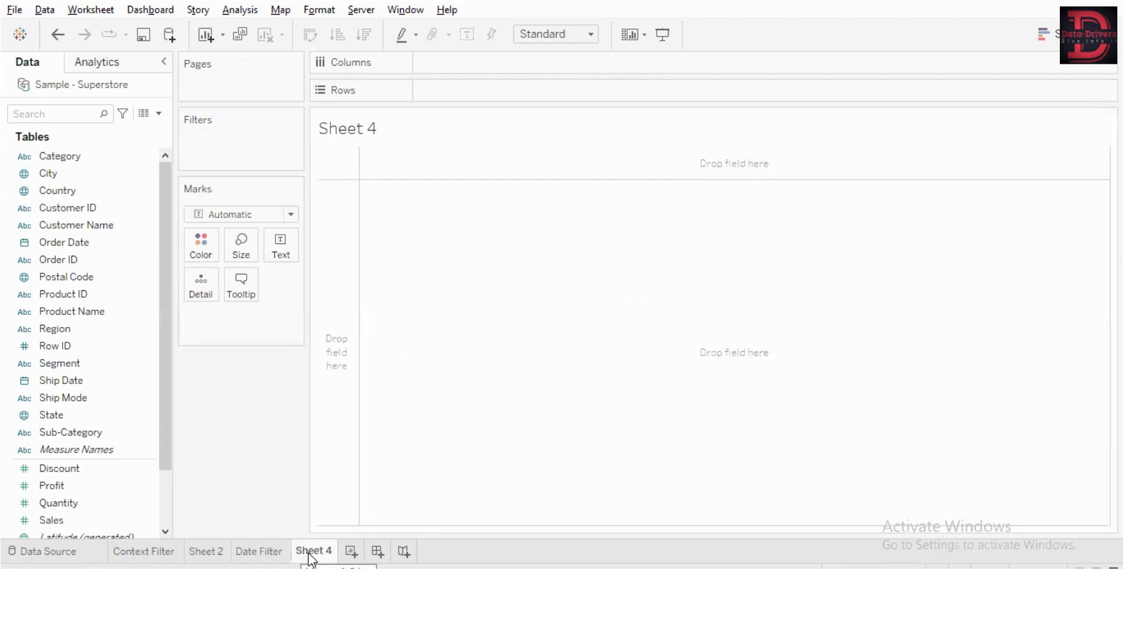
double_click(310, 553)
text(Order Of)
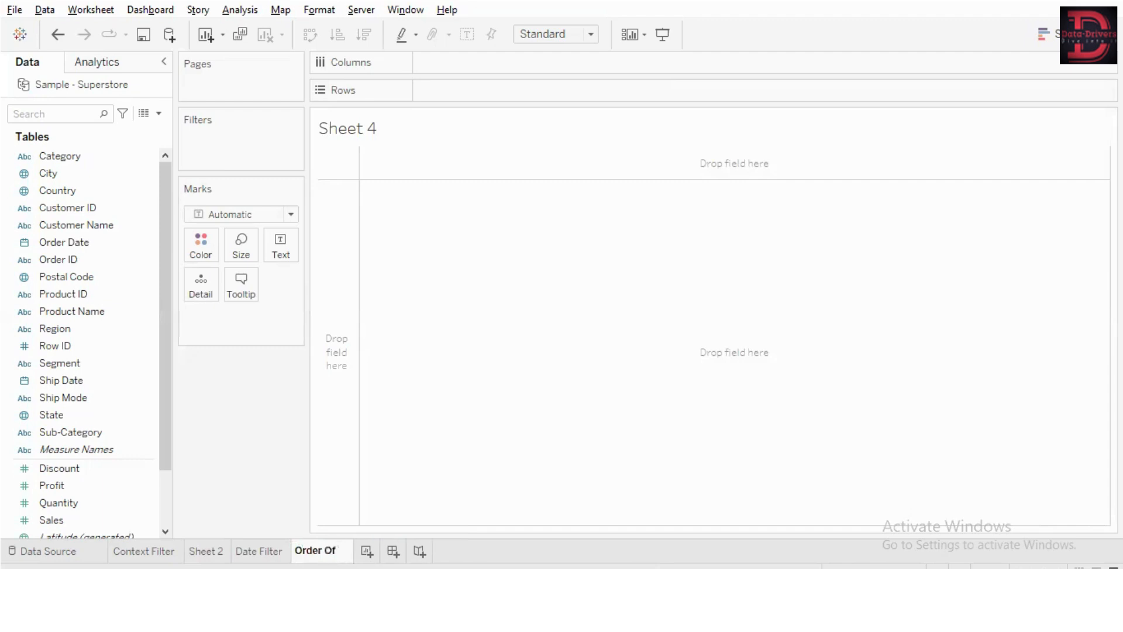
text( Execution)
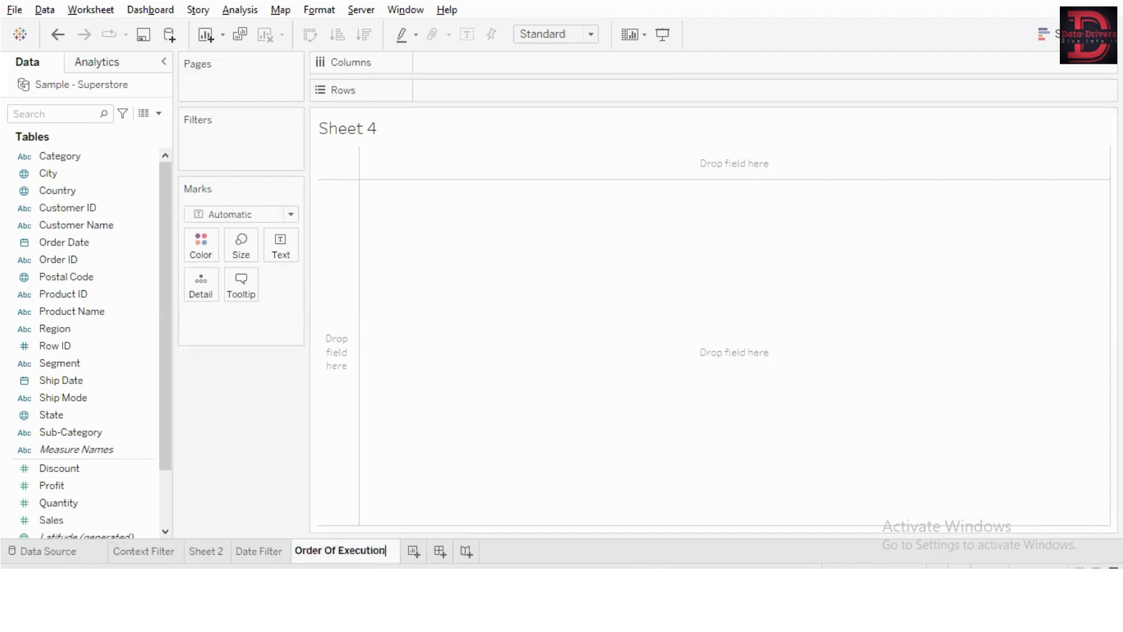
text( In Fil)
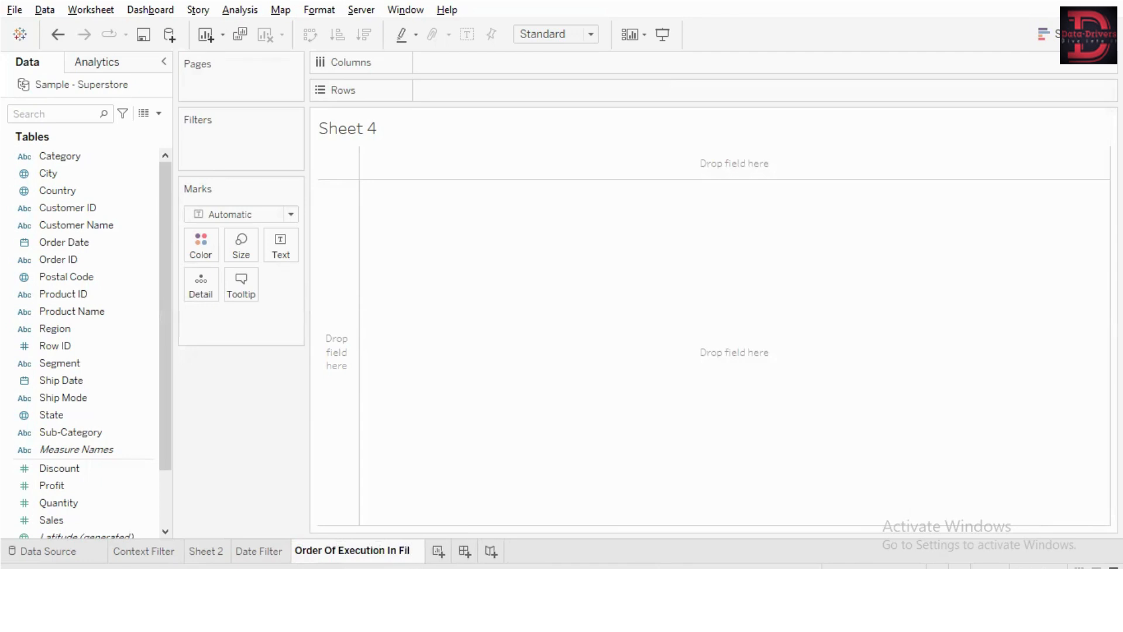
text(ters)
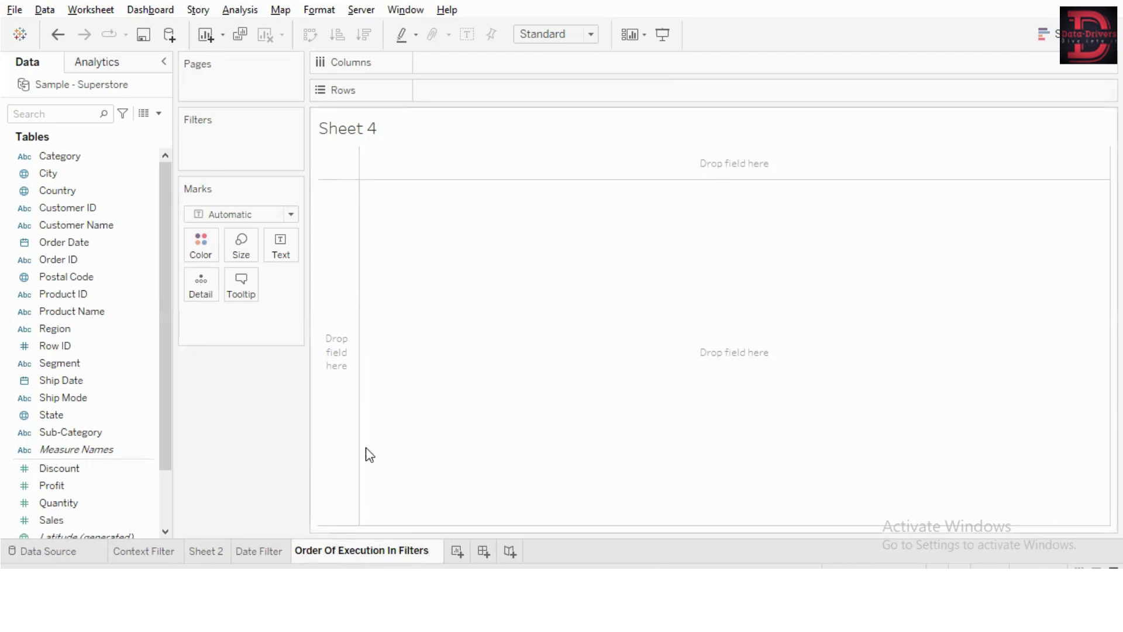
key(Return)
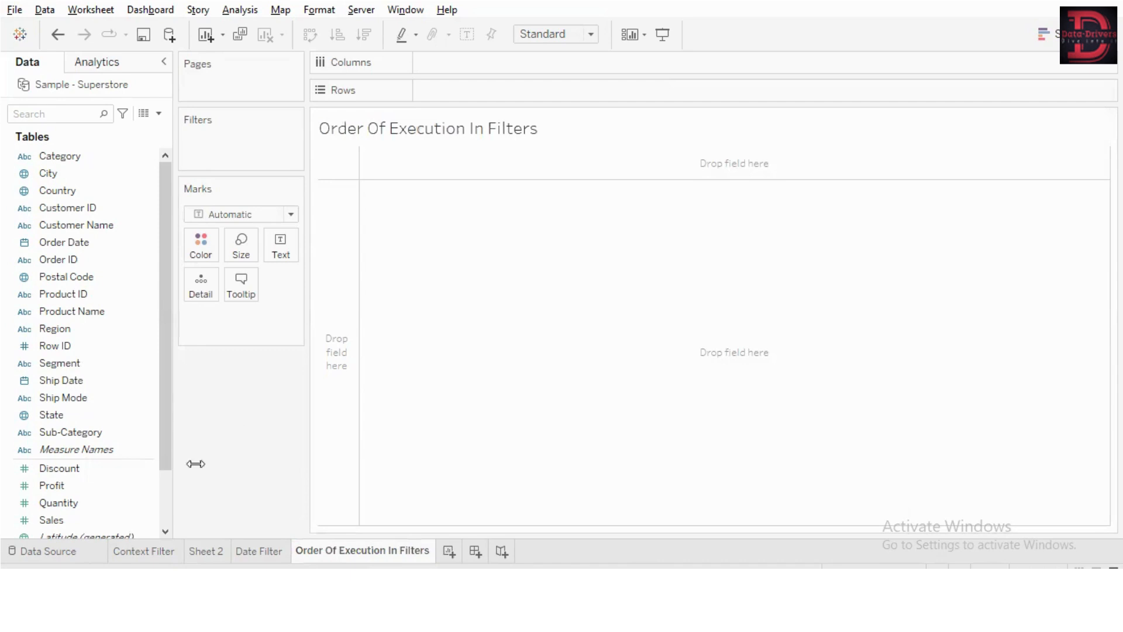
Add a data source filter on Category to the Sample - Superstore data source that keeps only Technology.
click(48, 551)
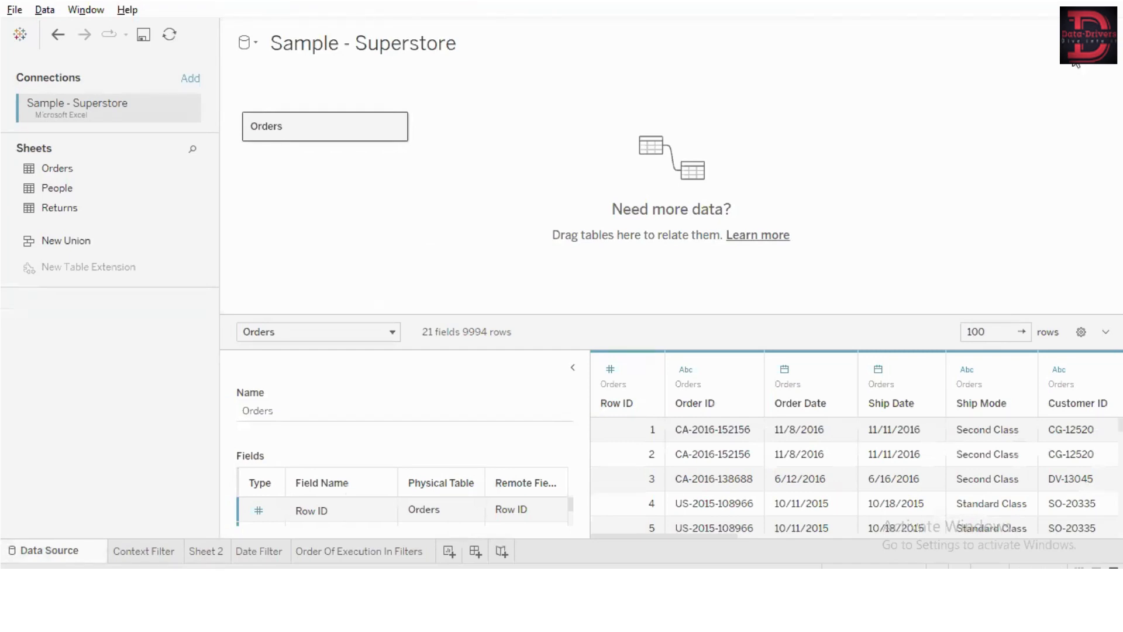
click(1097, 66)
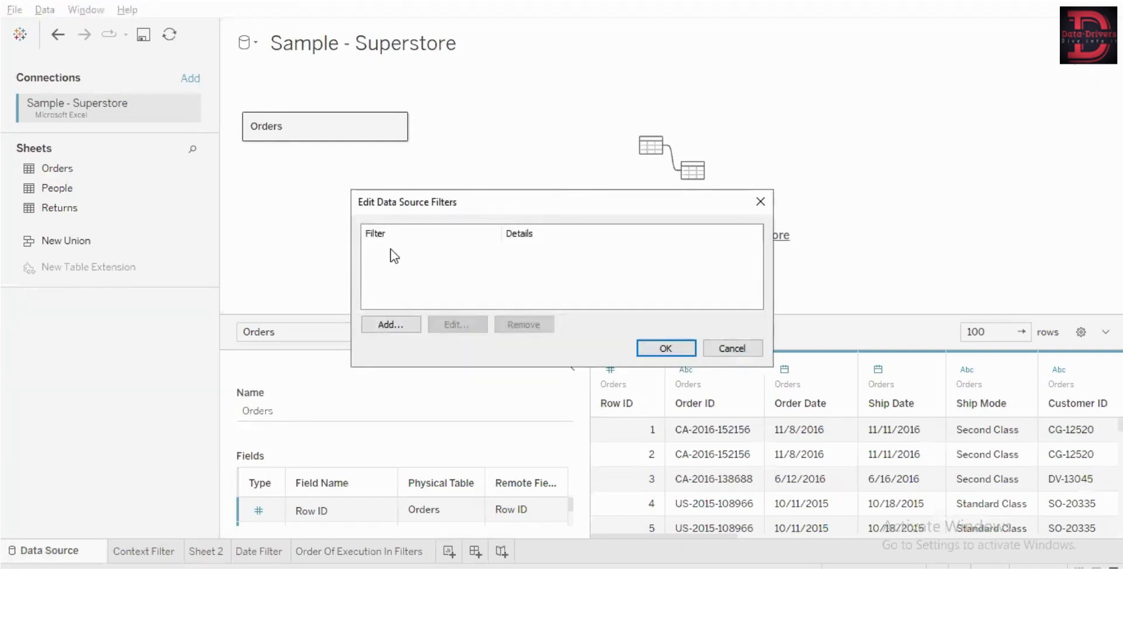
click(389, 324)
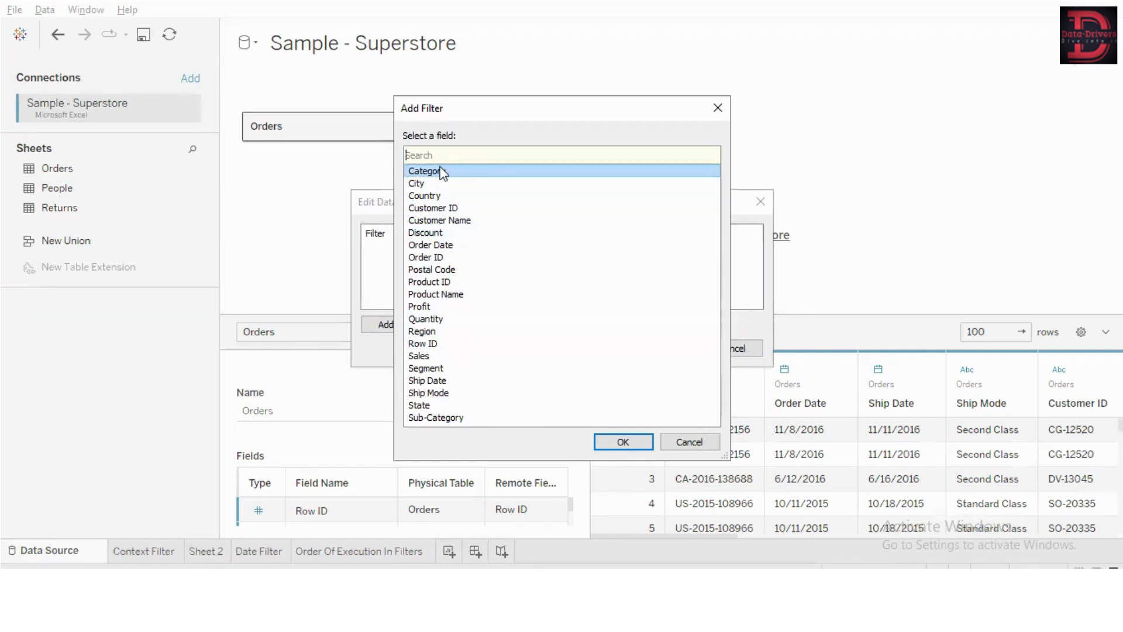
click(624, 442)
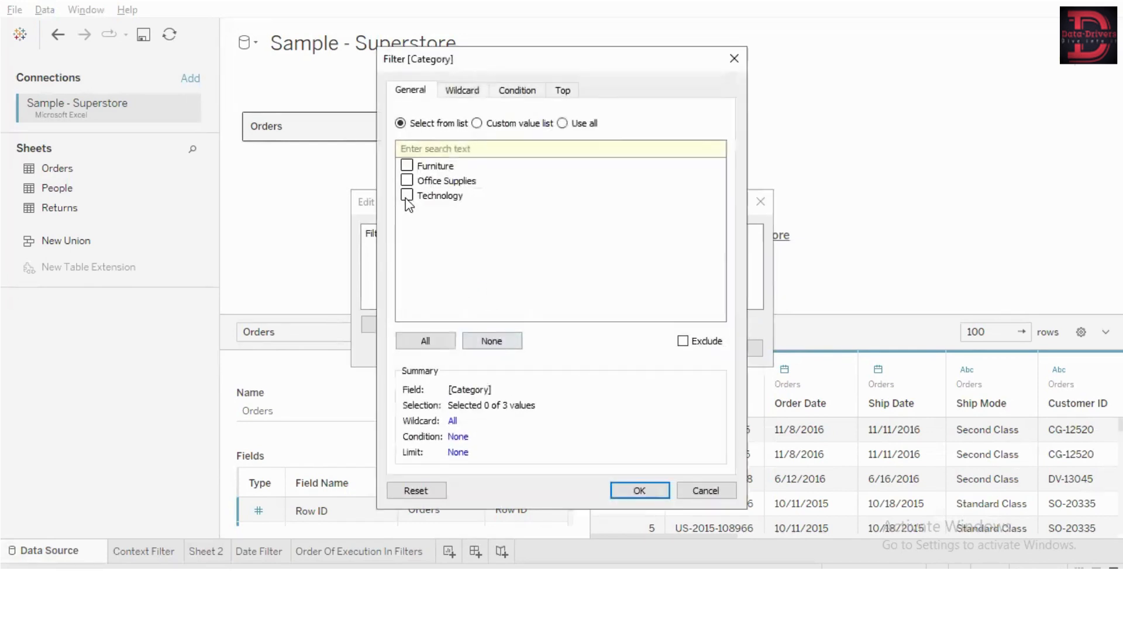
click(407, 196)
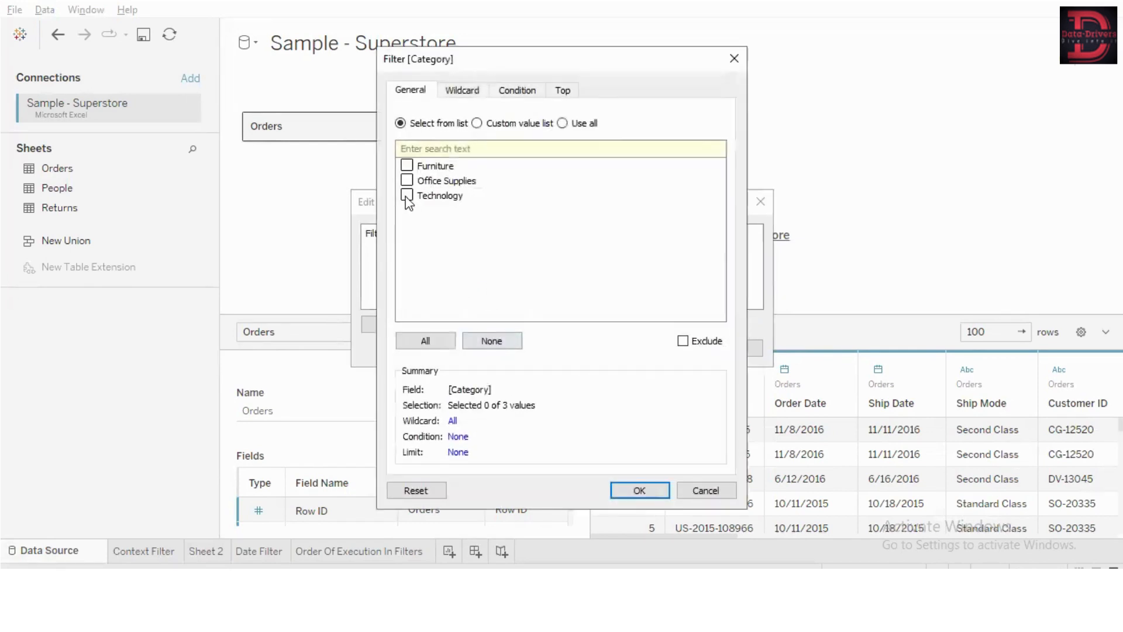
click(645, 490)
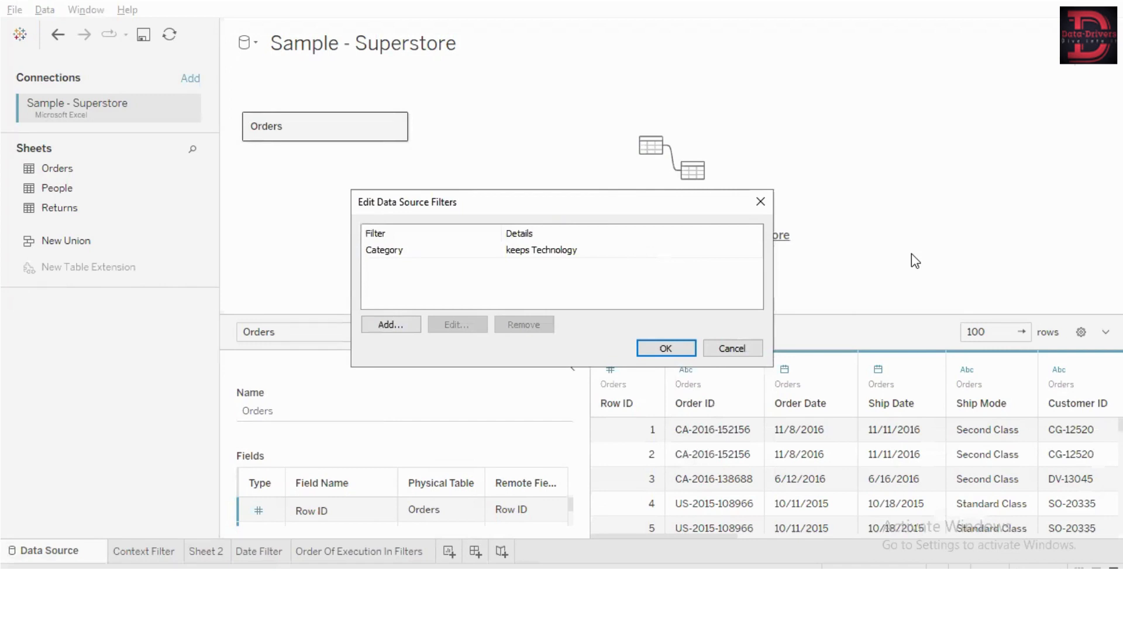
drag(566, 206, 774, 100)
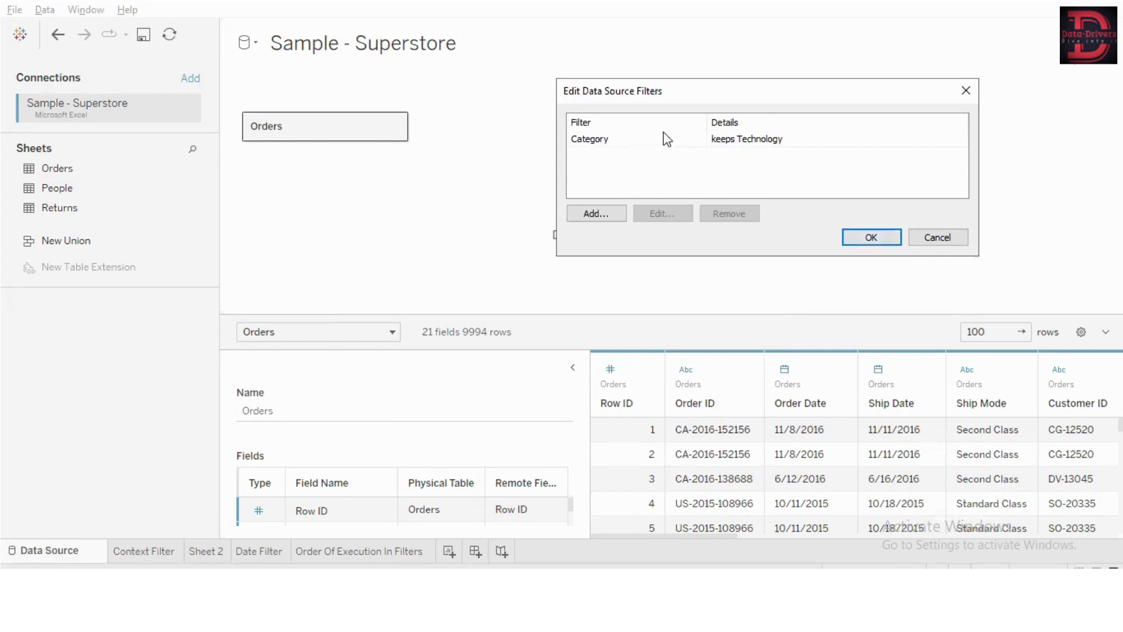
click(861, 240)
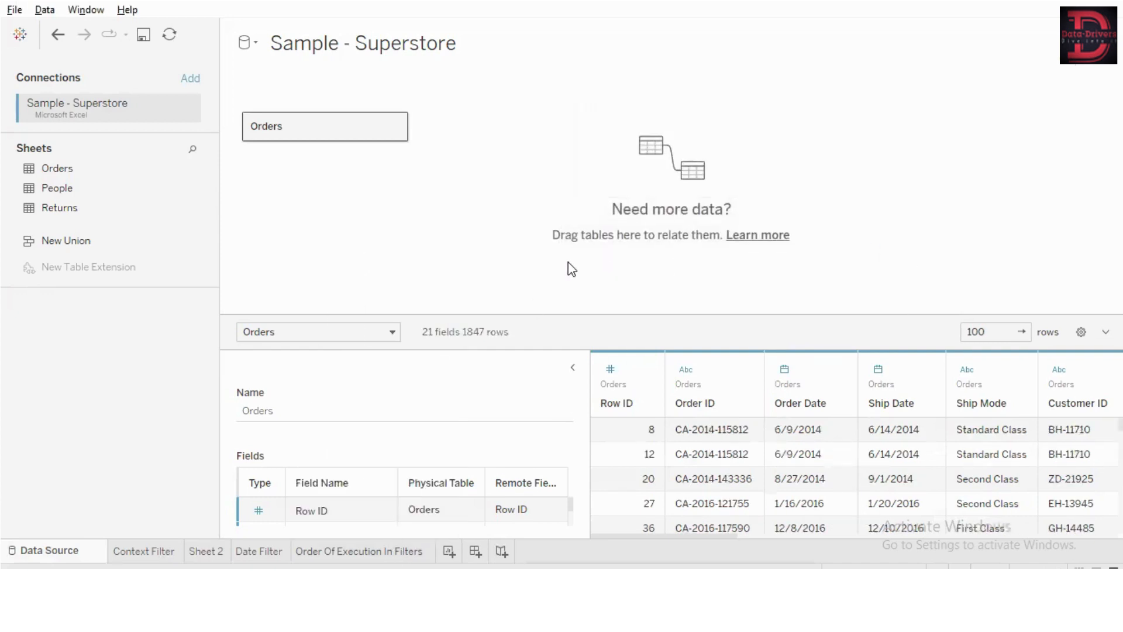
On the Order Of Execution In Filters worksheet, place Category, Sub-Category and the sum of Sales on Rows.
click(349, 551)
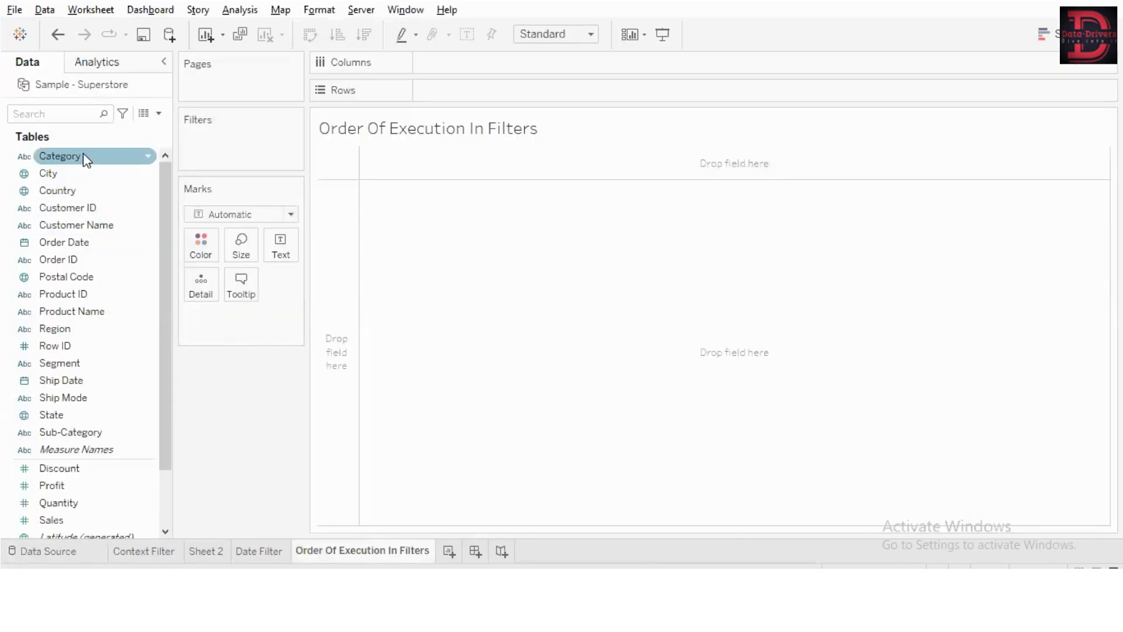
drag(84, 155, 301, 248)
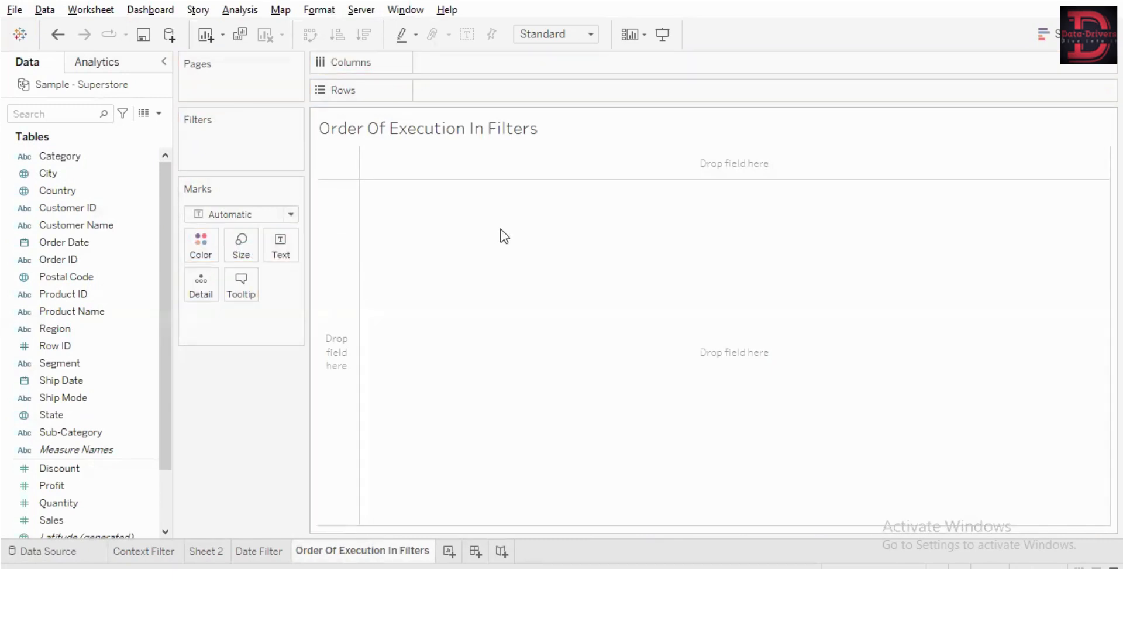
drag(64, 157, 280, 250)
mouse_move(364, 168)
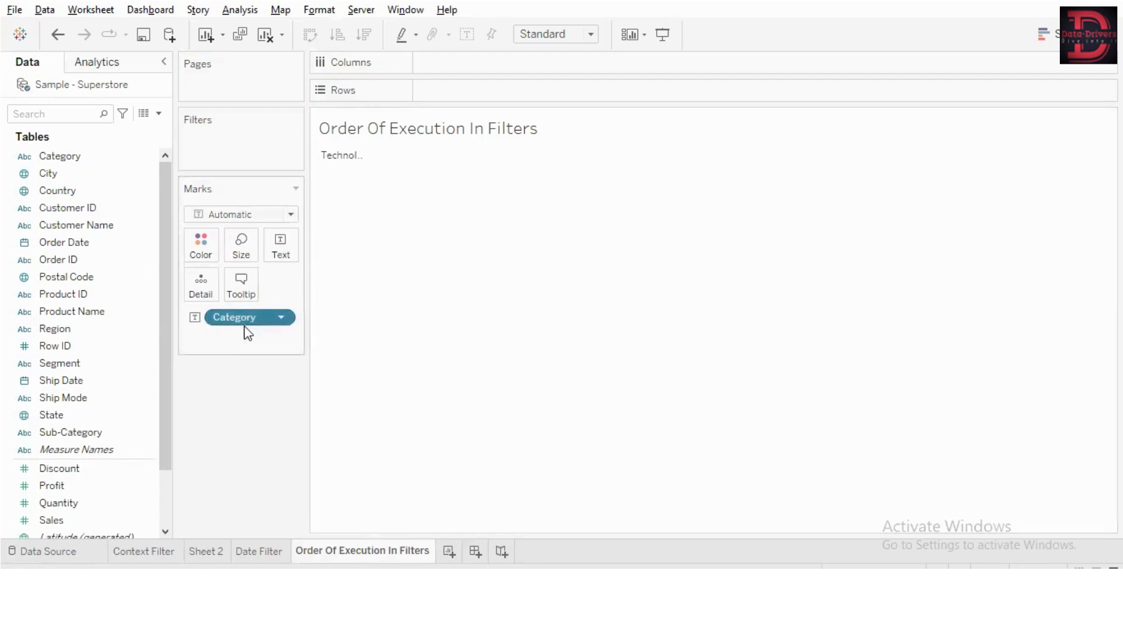
drag(248, 331, 472, 96)
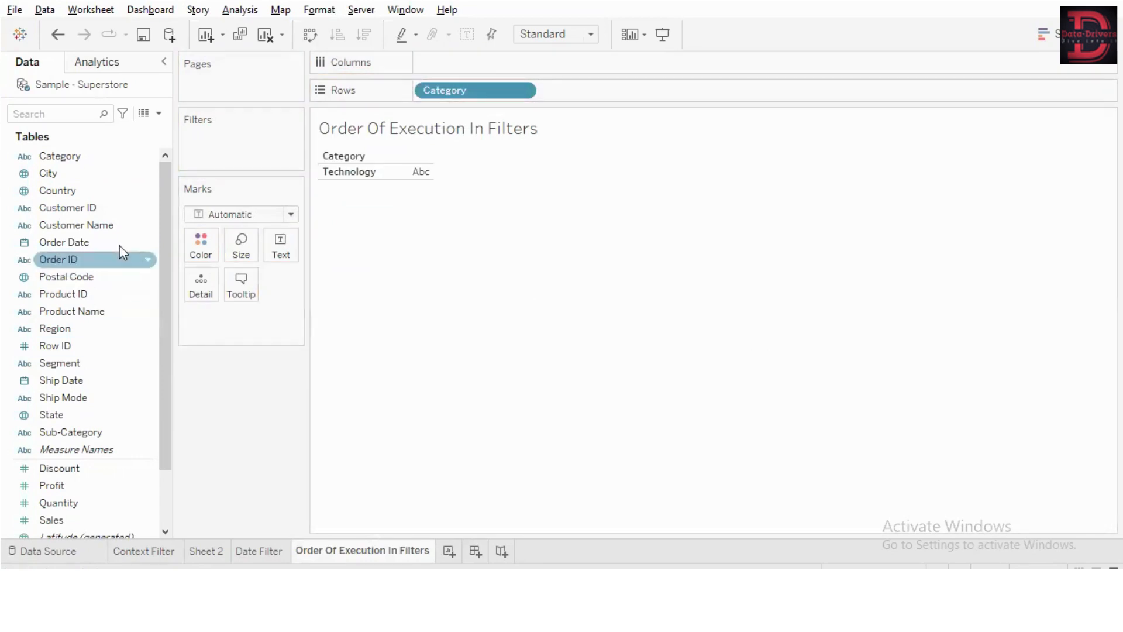
drag(82, 433, 582, 94)
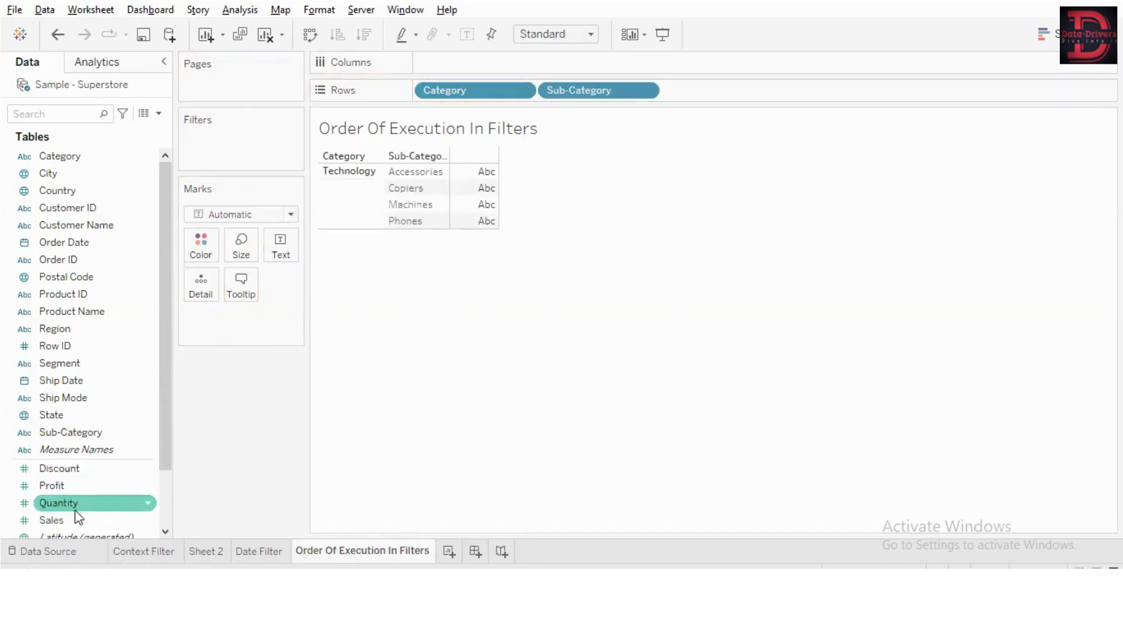
drag(88, 519, 715, 93)
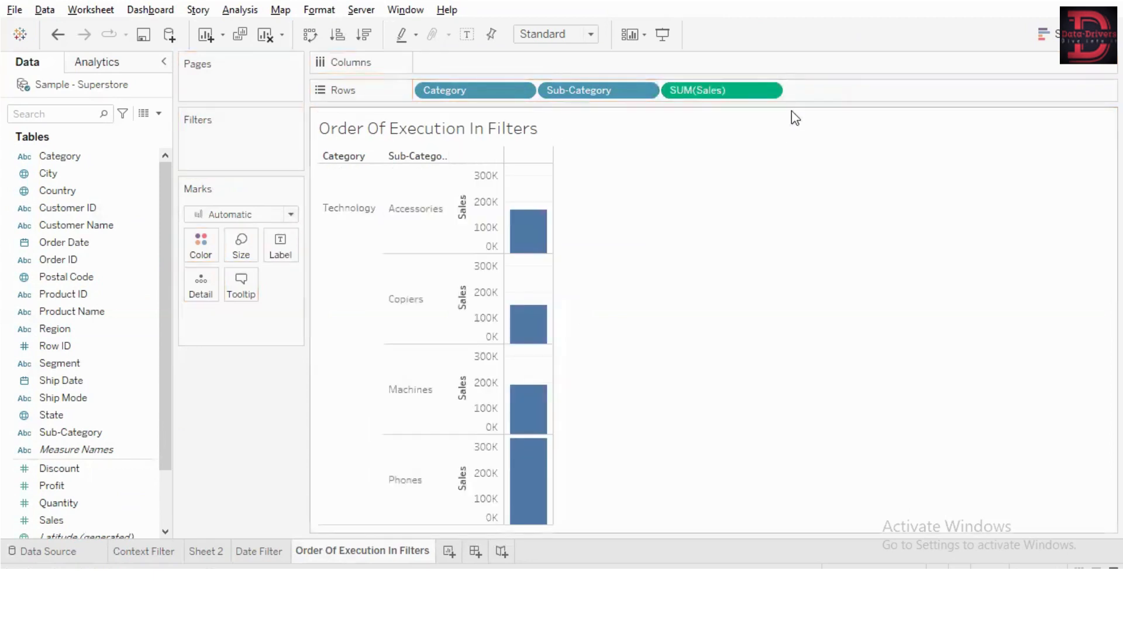
Check how the data source filter affects the Context Filter worksheet and return to Order Of Execution In Filters.
click(152, 550)
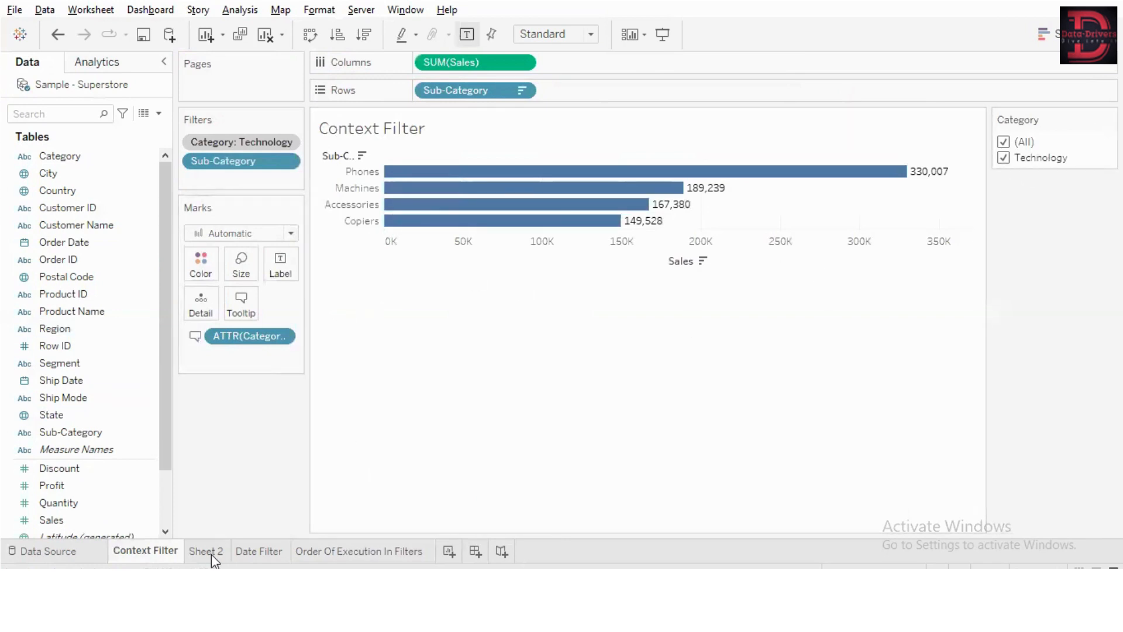
mouse_move(212, 555)
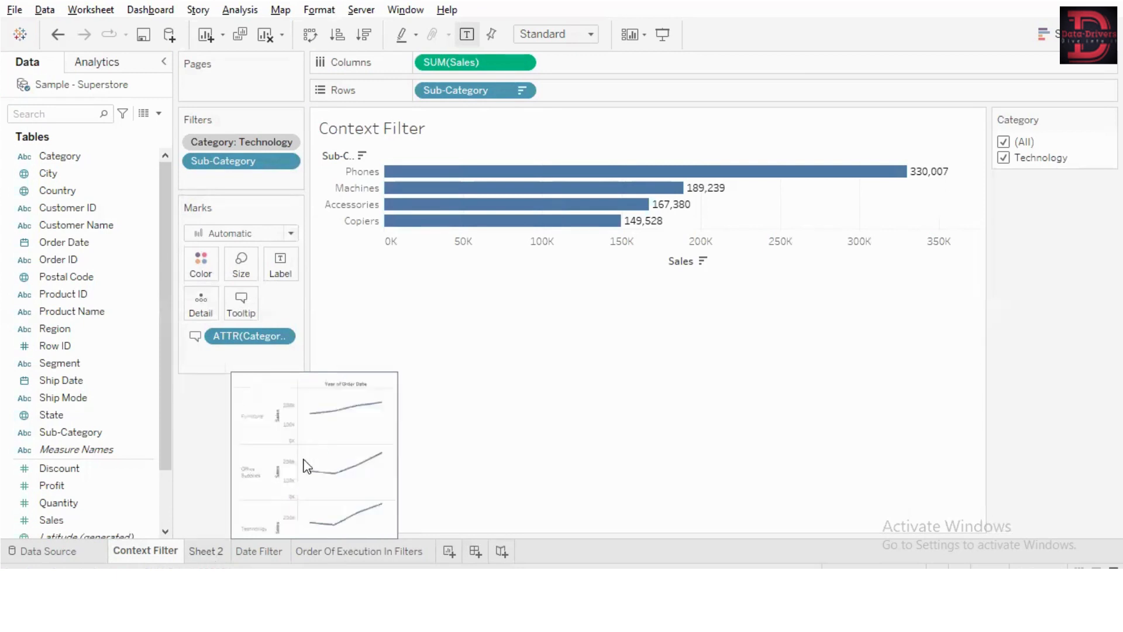
click(381, 549)
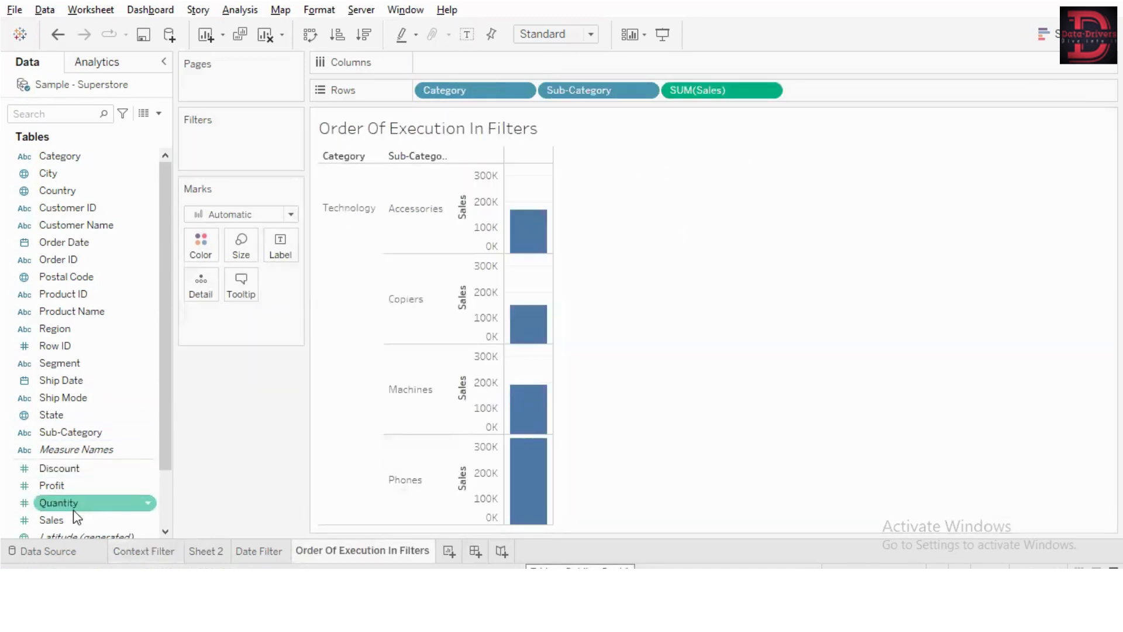
click(80, 552)
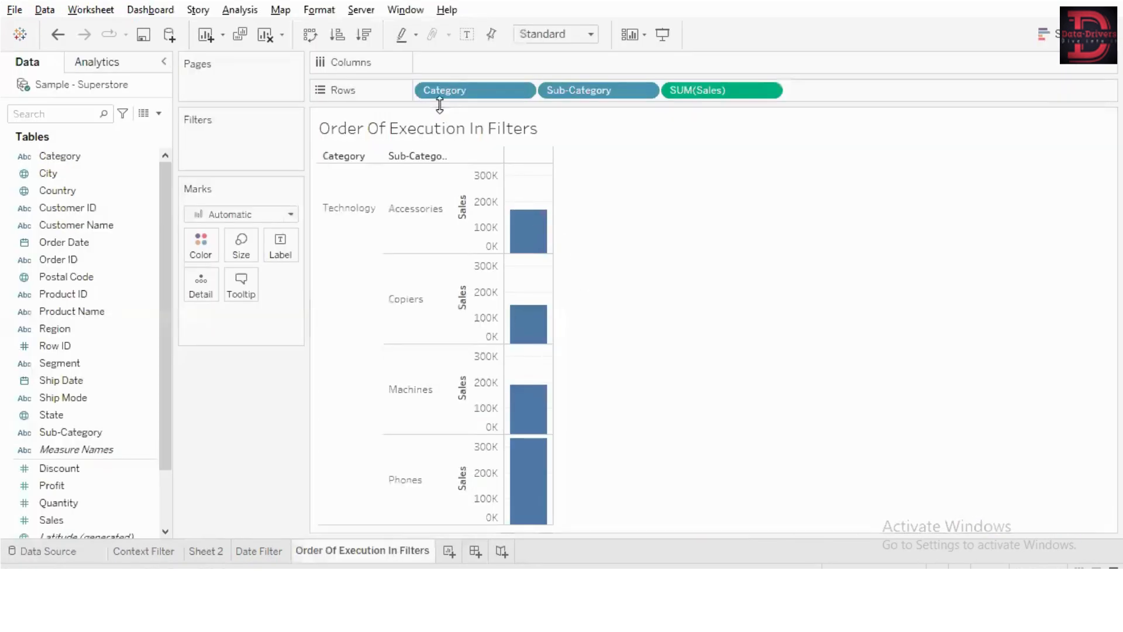
Open the title of the Order Of Execution In Filters worksheet for editing.
double_click(558, 130)
click(492, 212)
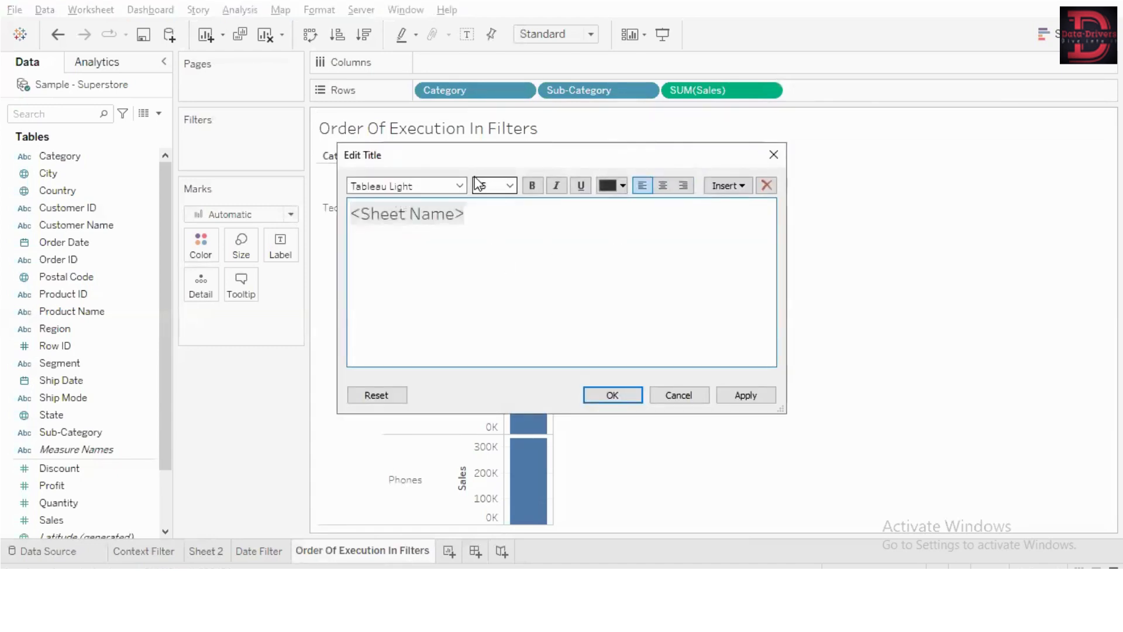
key(ctrl+a)
key(BackSpace)
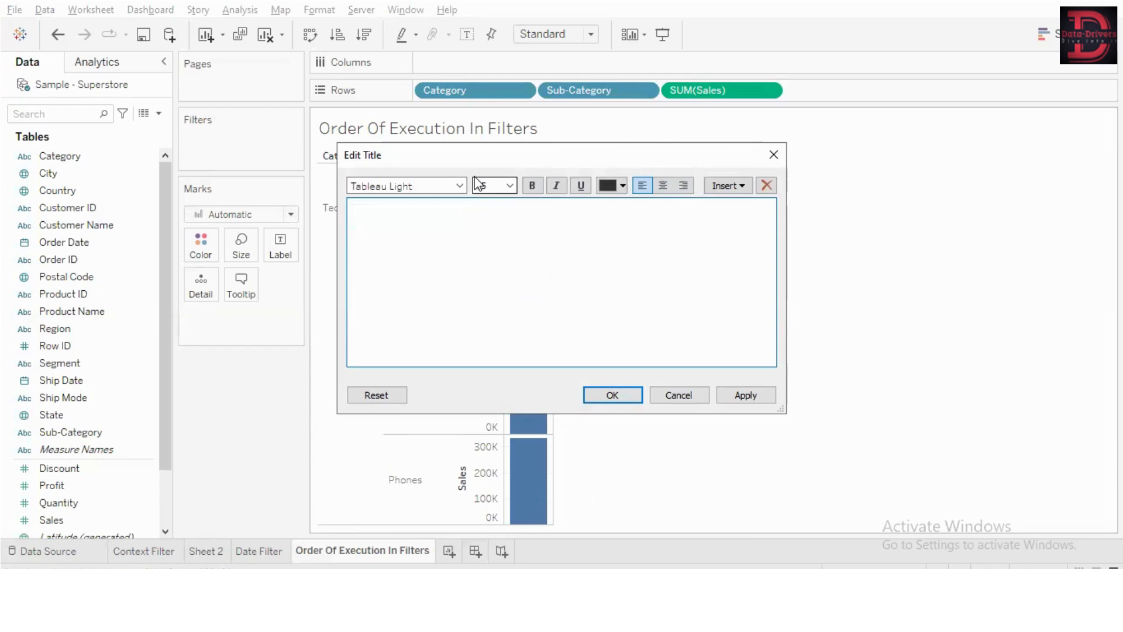
text(1.)
key(ctrl+z)
key(ctrl+z)
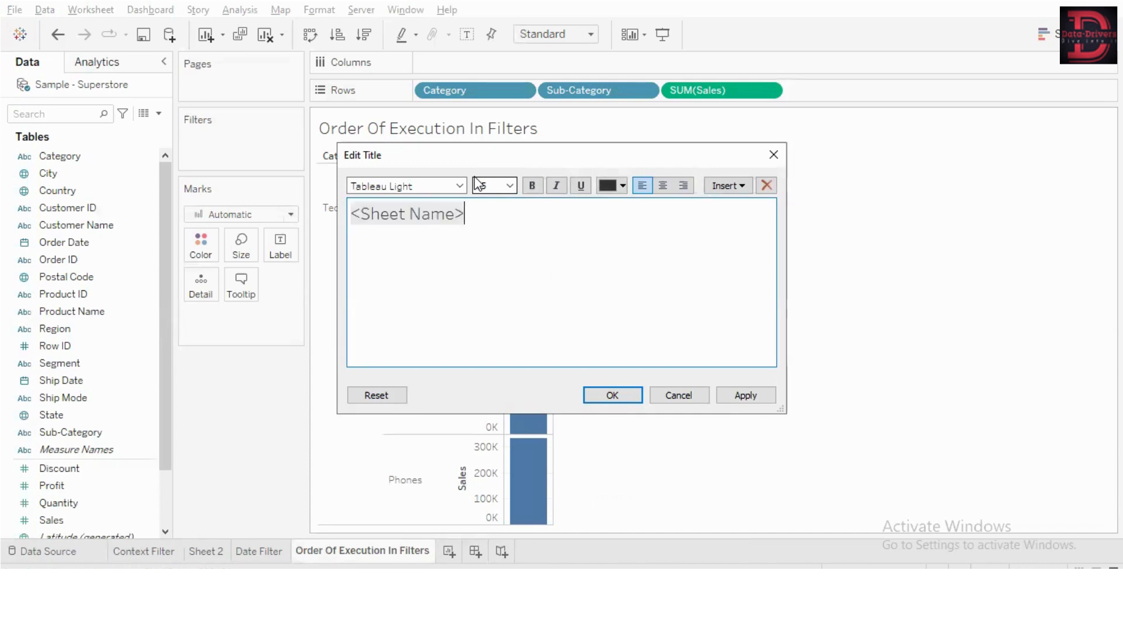
Add the lines "1. Extract filter" and "2. Data source filter" below the sheet name in the title.
key(Return)
text(1. Extract filter)
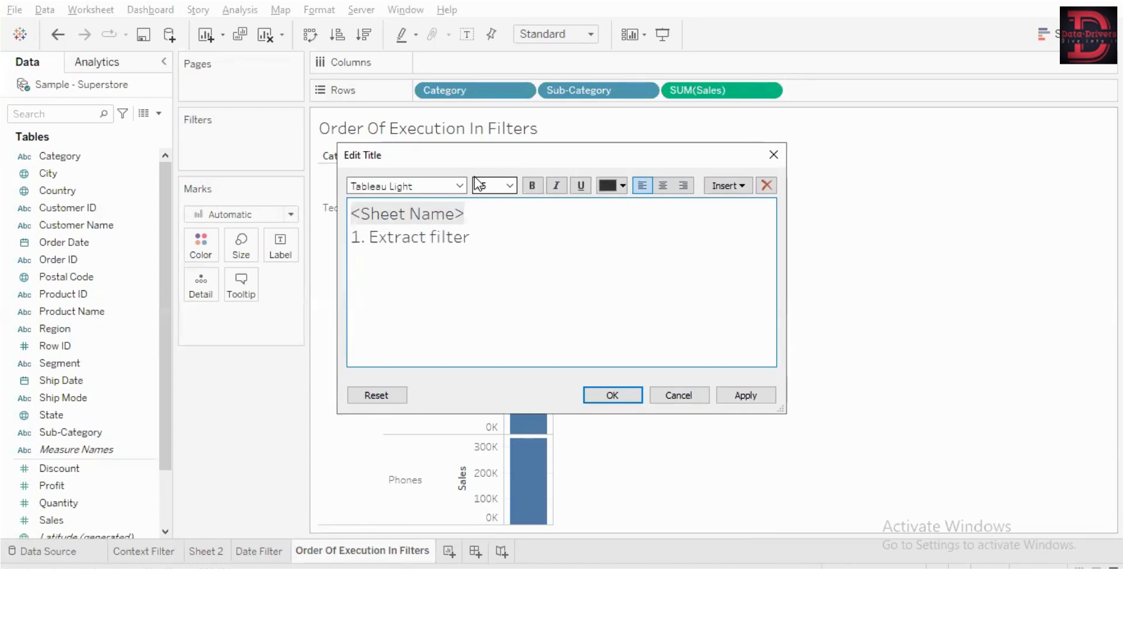
key(Return)
text(2. Data sourc)
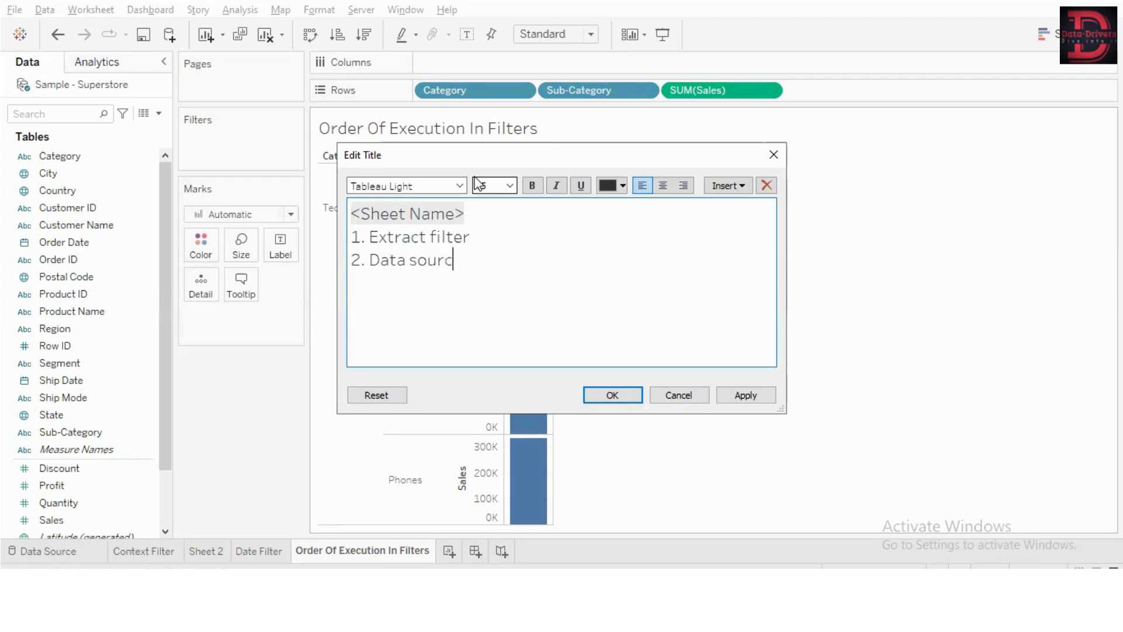
text(e filter)
Start a third title line reading "3. Context filter (after this, sets, conditional filters,".
key(Return)
text(3. Context)
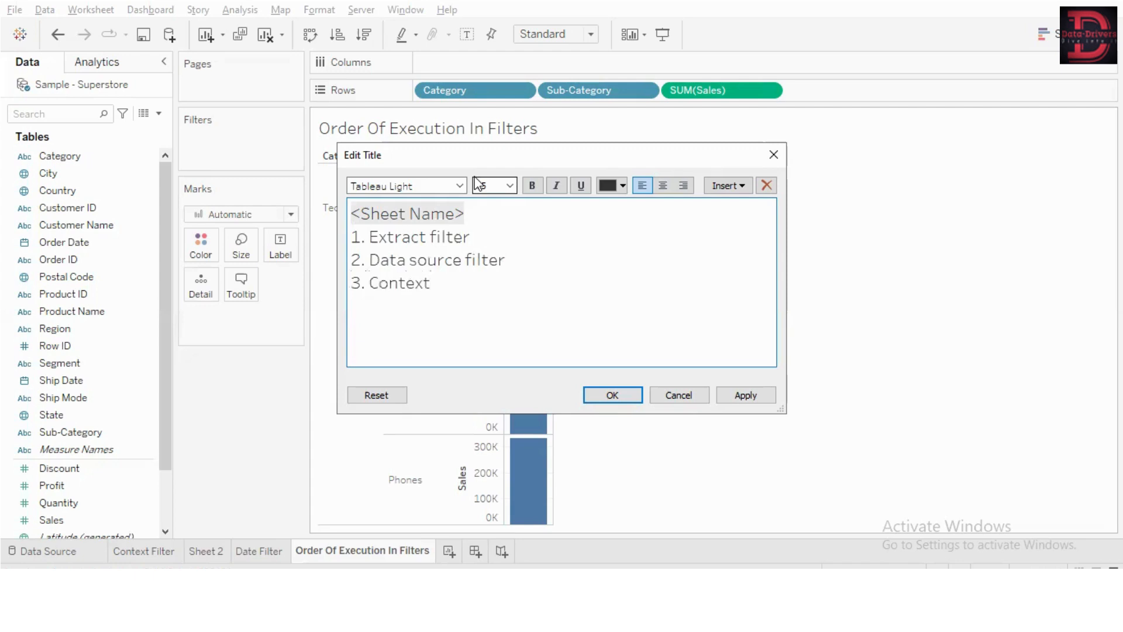
text( filter)
text((after this)
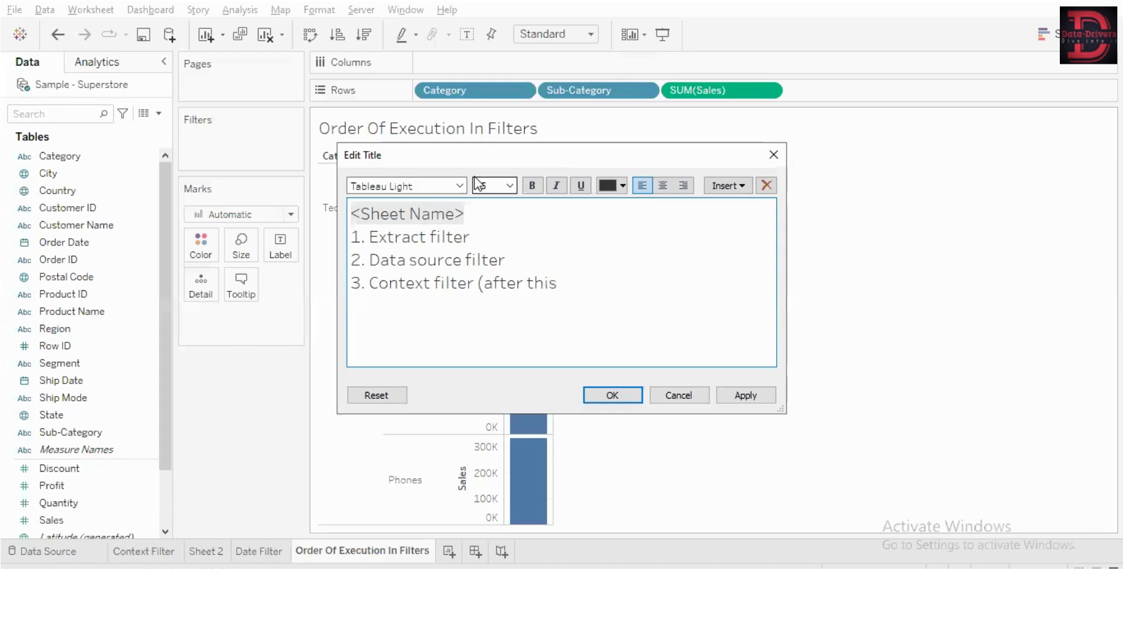
text(, set)
key(BackSpace)
key(BackSpace)
text(s, confit)
key(BackSpace)
key(BackSpace)
key(BackSpace)
text(diti)
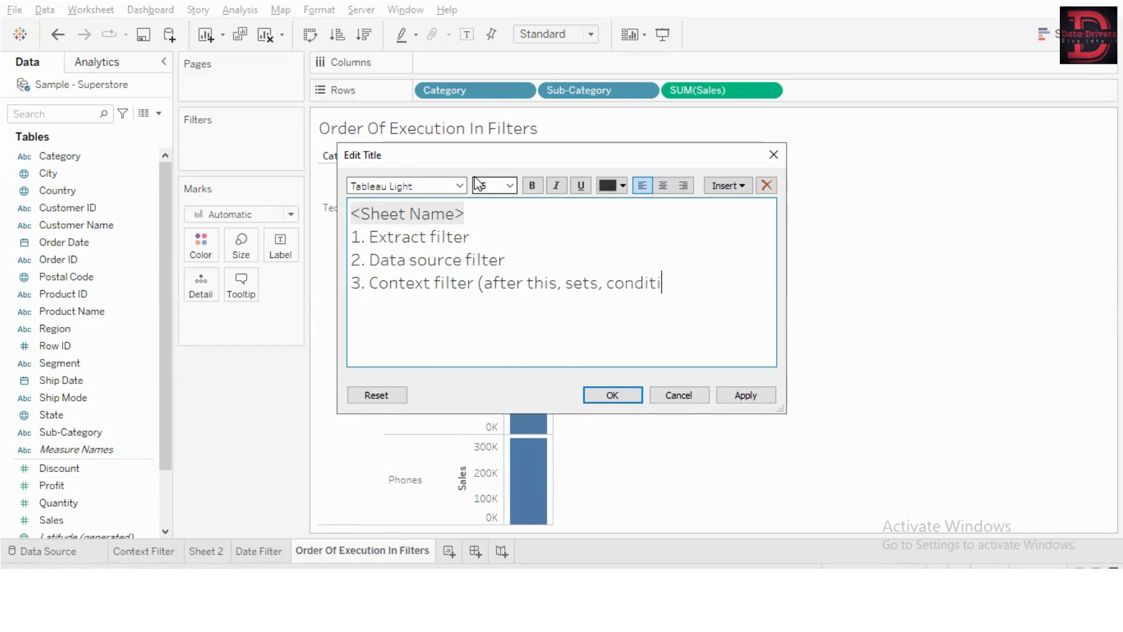
text(onal filters,)
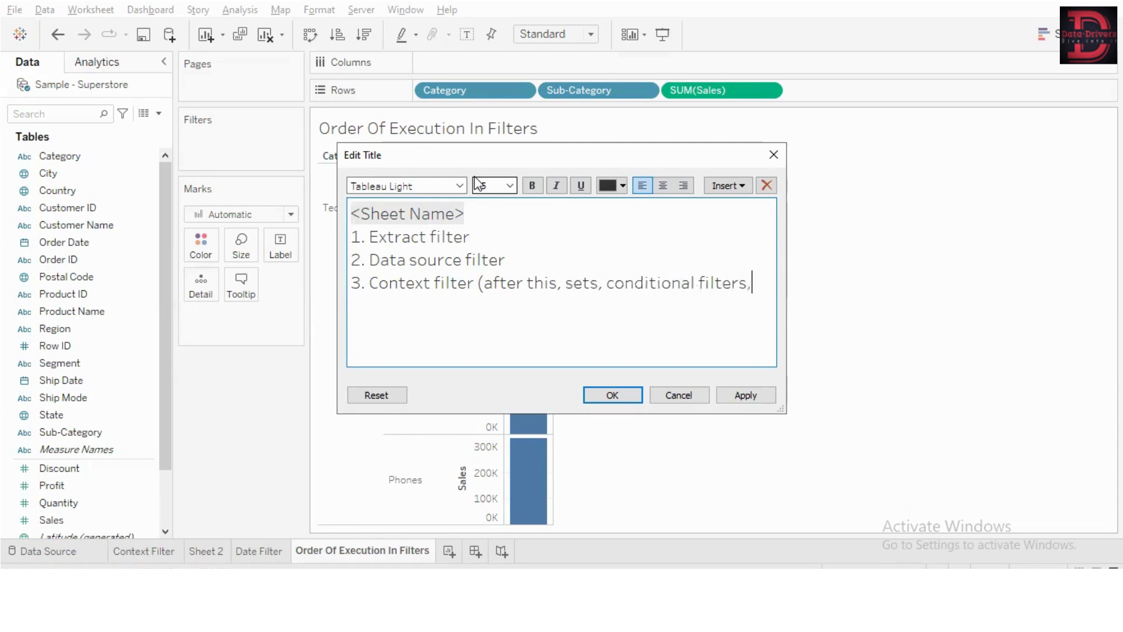
Complete the context filter line of the title with "top N & Fixed LOD)".
text( top N,)
key(BackSpace)
text(& Filter)
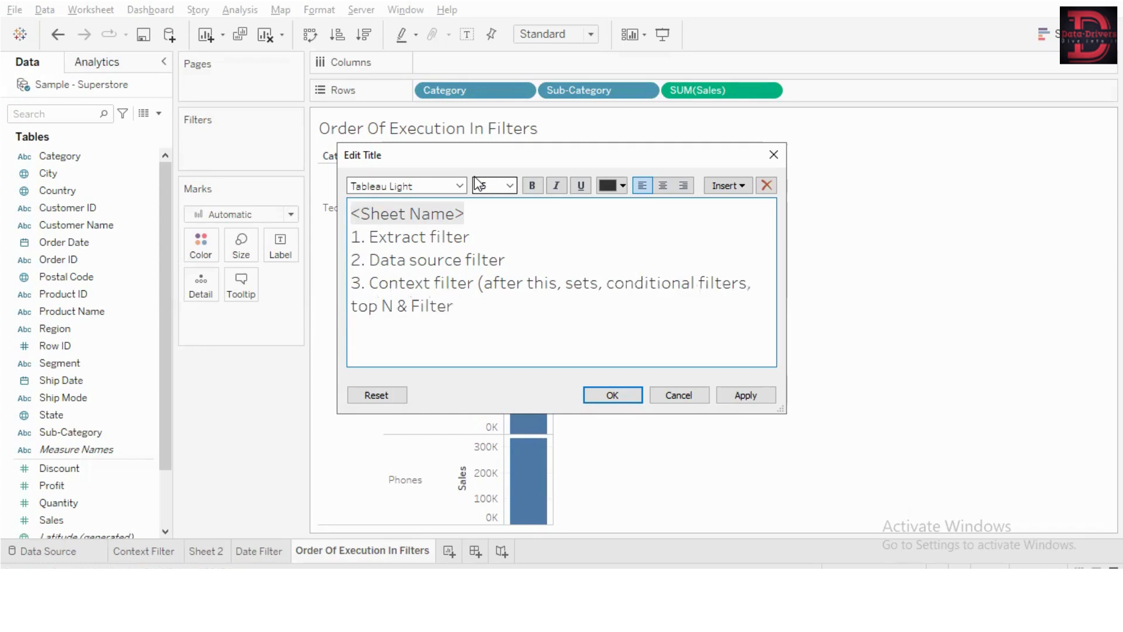
key(BackSpace)
key(BackSpace)
key(BackSpace)
key(BackSpace)
key(BackSpace)
text(xed LOD) )
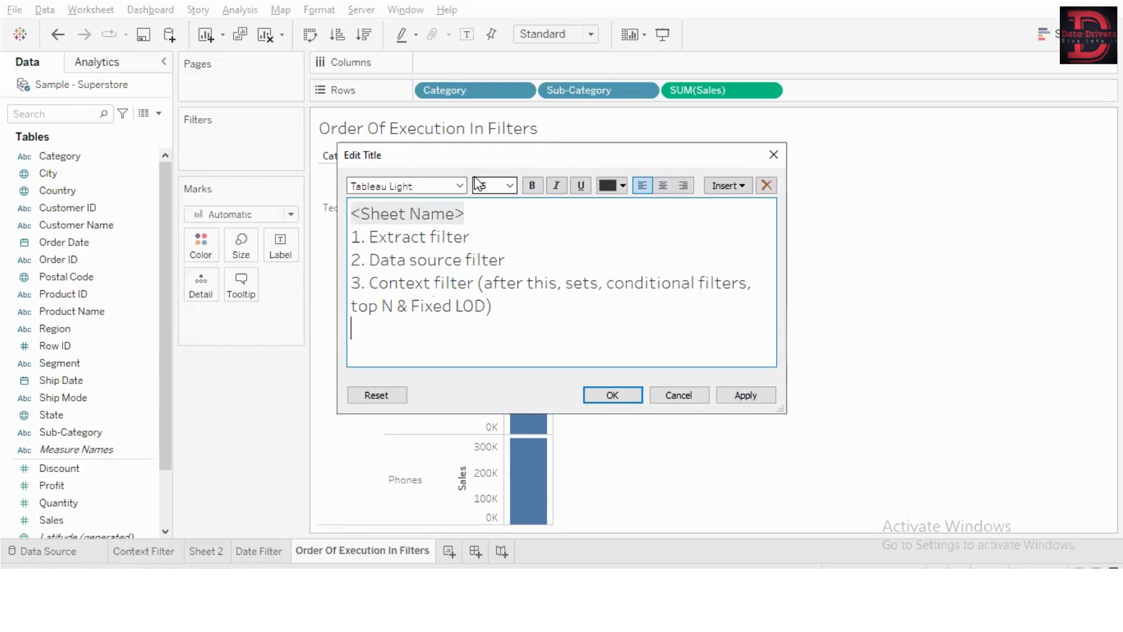
Add "4. Dimension Filter" as the fourth list entry in the title.
text(4. Dimension File)
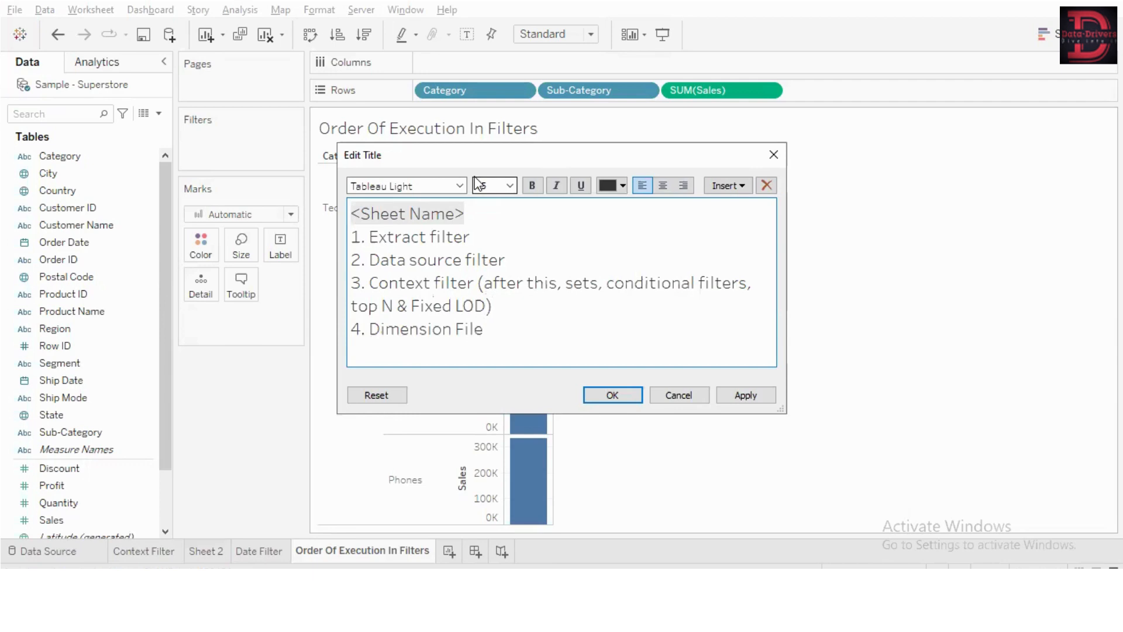
key(BackSpace)
text(ter)
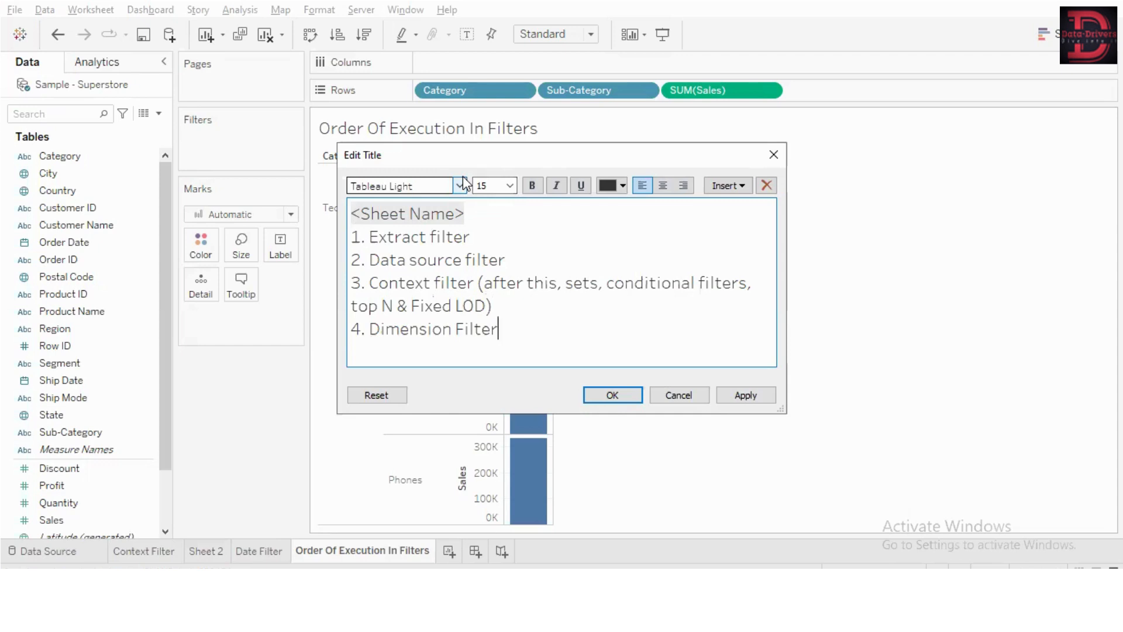
Append "(after this, include/exclude LOD, data blending)" to the Dimension Filter entry and begin a new line.
text((after tj)
key(BackSpace)
text(his,)
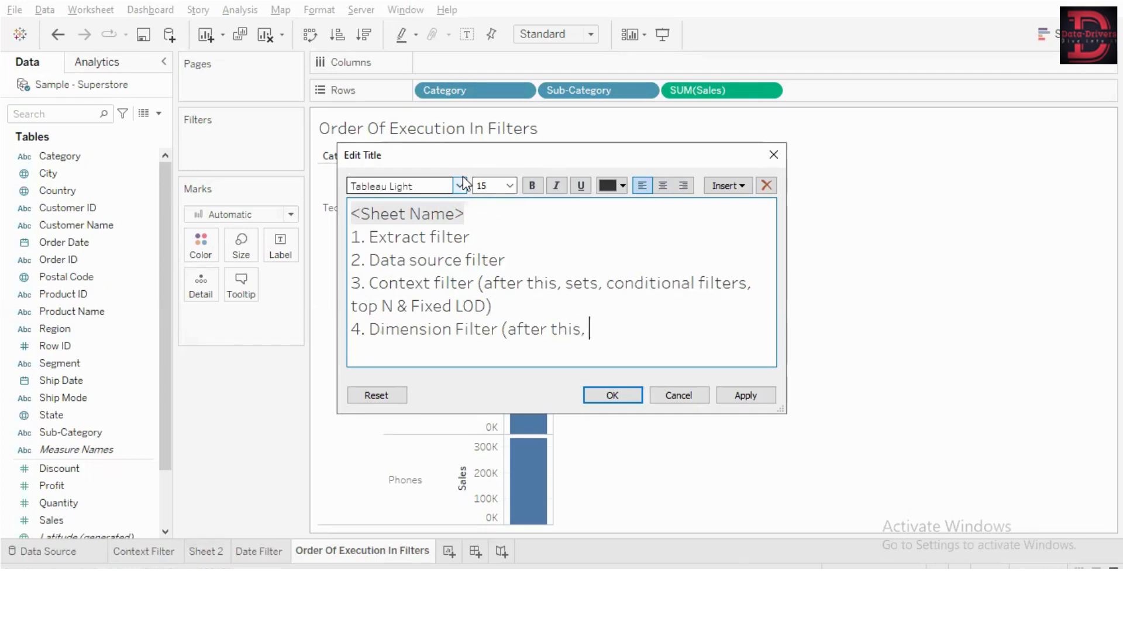
text( include)
key(BackSpace)
key(BackSpace)
key(BackSpace)
text(ude/exclude)
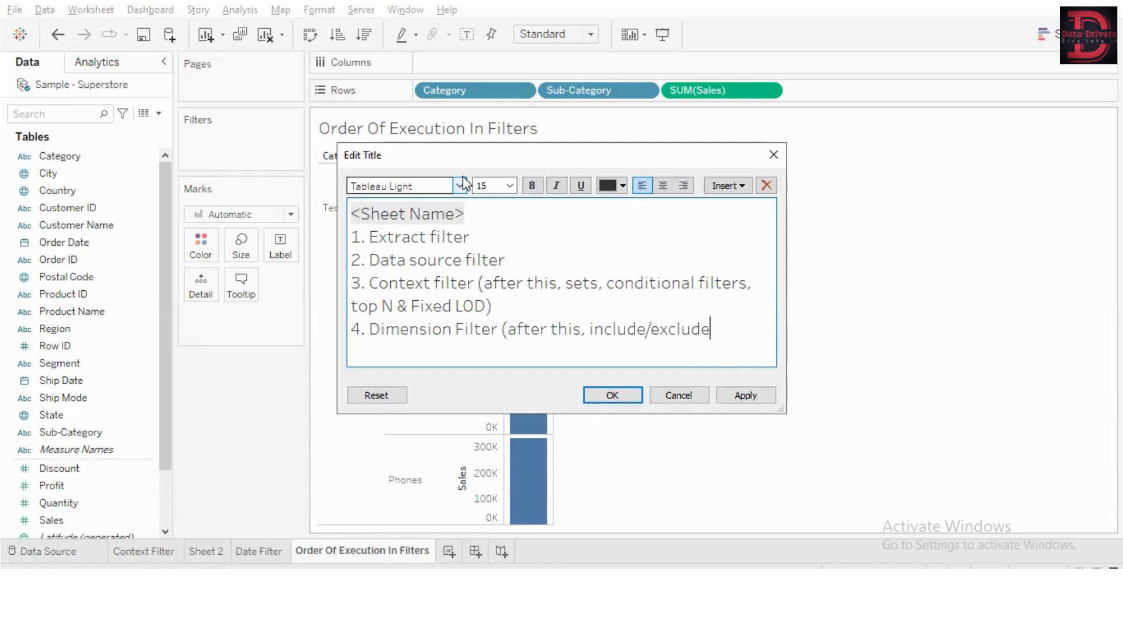
text( LOD, data blending))
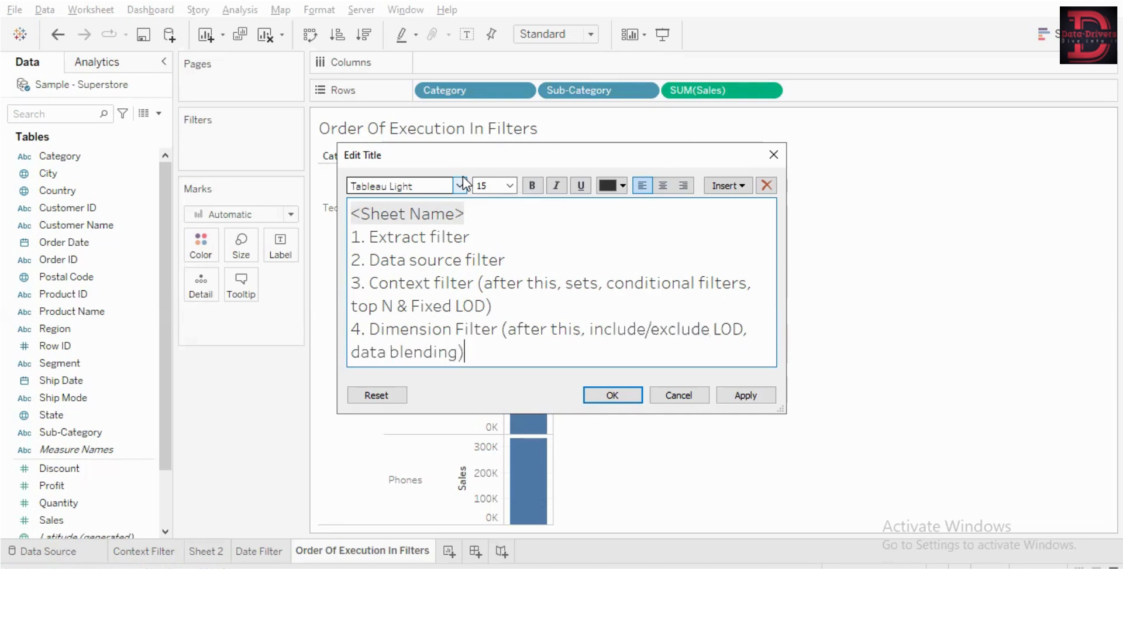
key(Return)
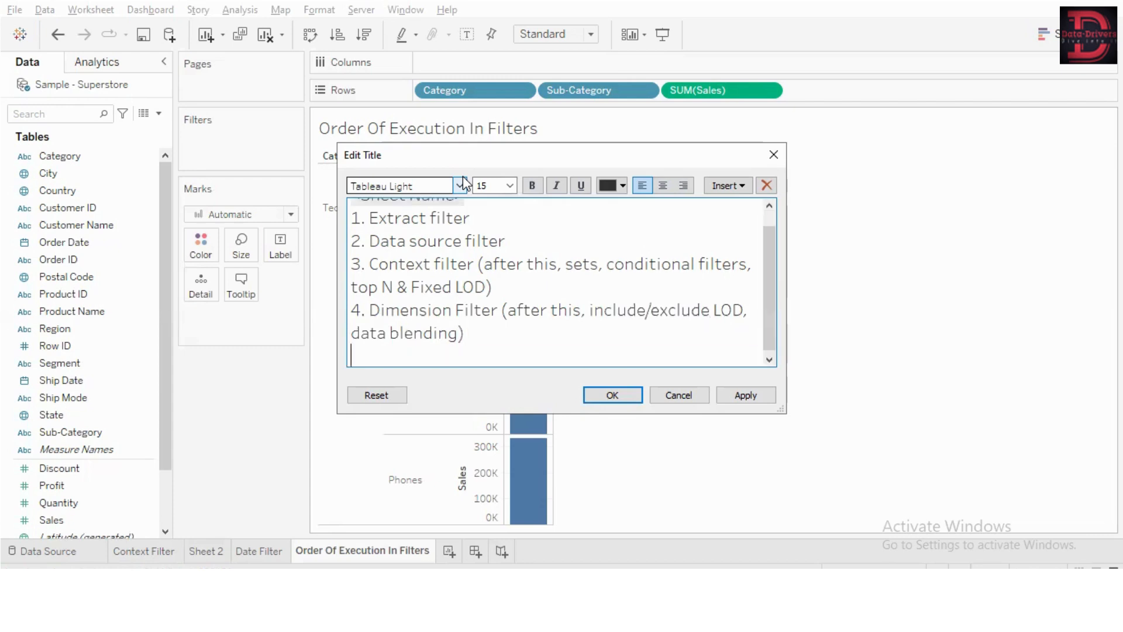
Add "5. Measure Filter (after, forecast, table calc, clusters, totals)" as the fifth list entry in the title and begin a new line.
text(5. Measure)
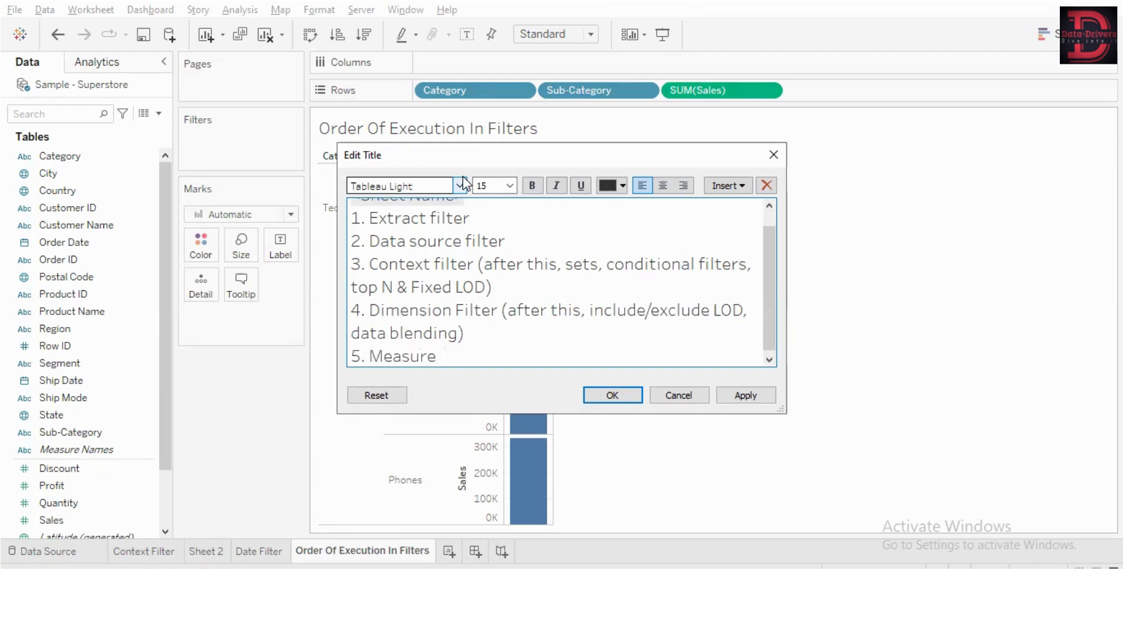
text( Filter (after, fore)
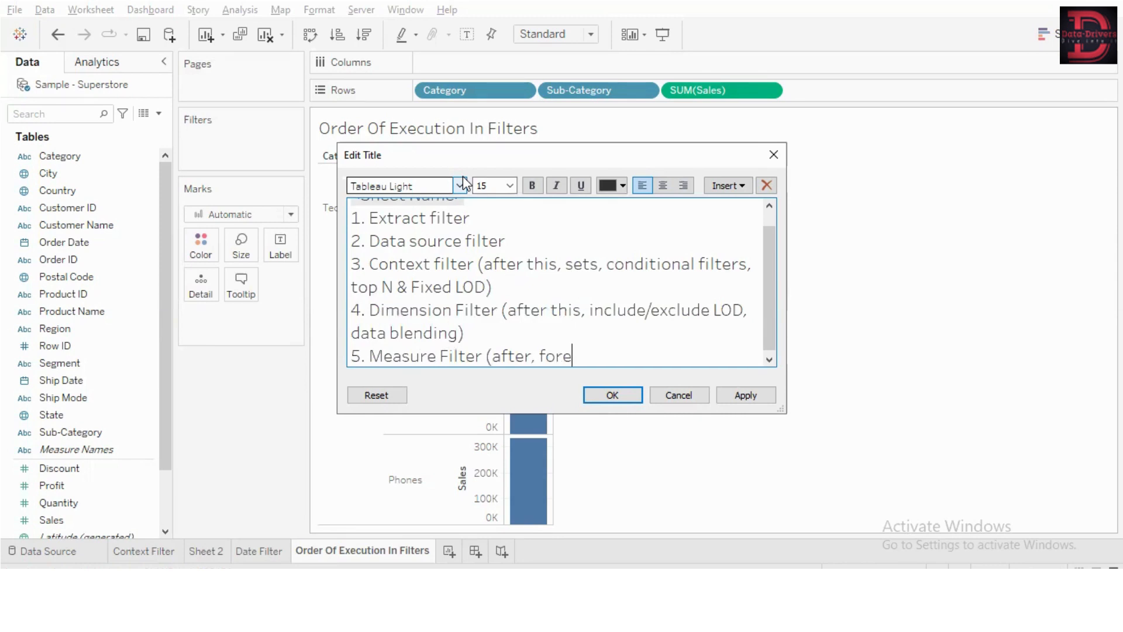
text(castt, table cal)
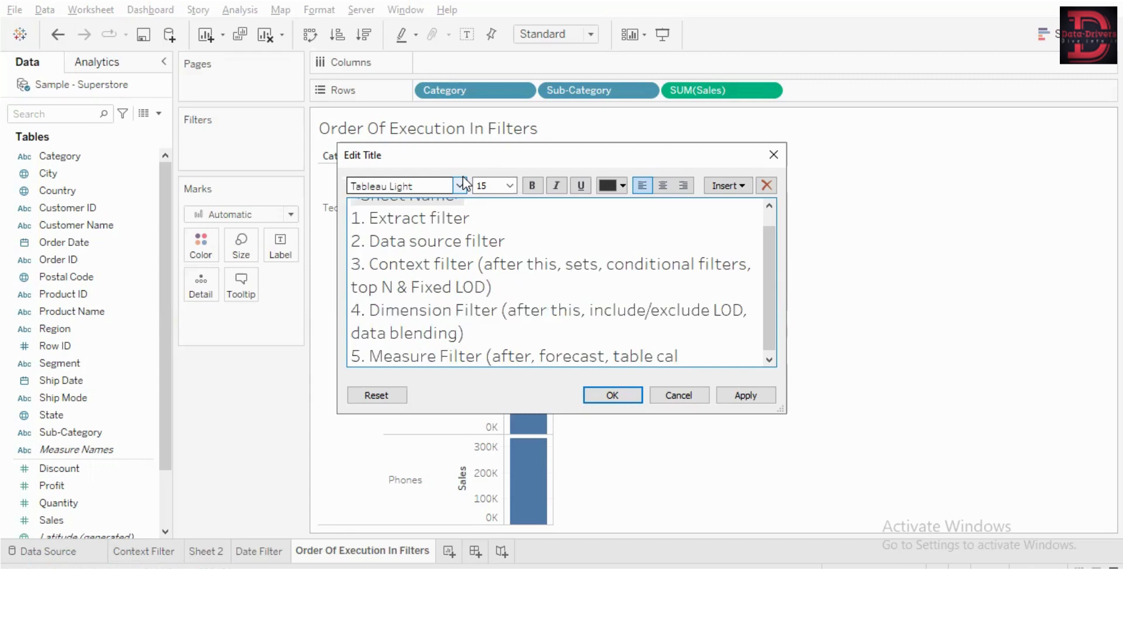
text(c, clusters, total)
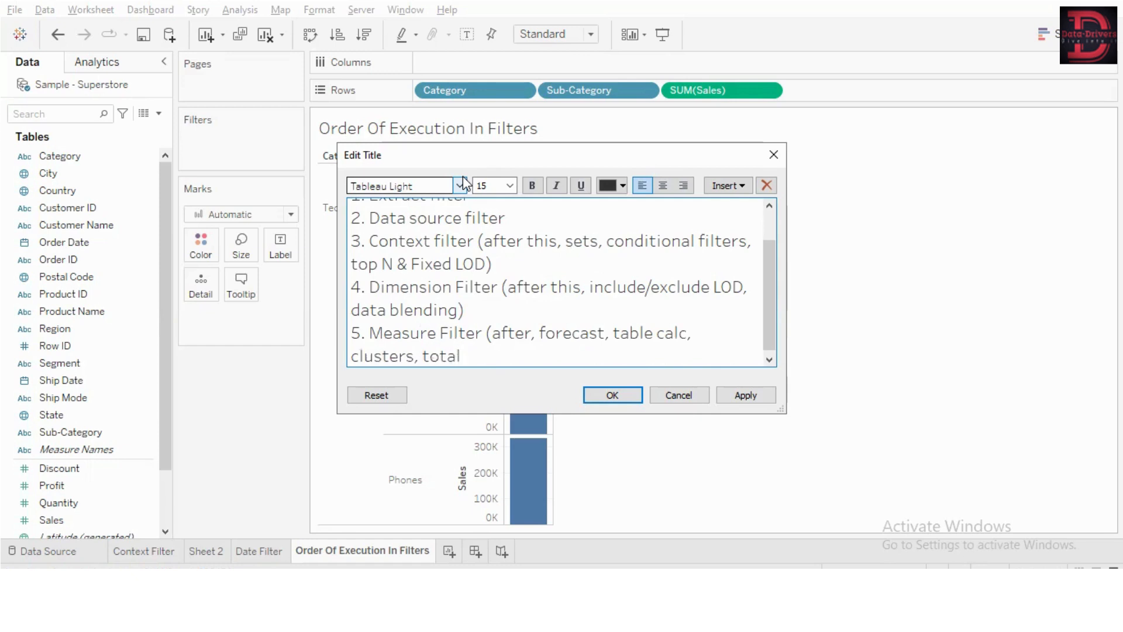
text(s))
key(Return)
Add "6. Tableau calculation filters (trend lines, reference lines)" as the sixth list entry and apply the edited title to the worksheet.
text(6)
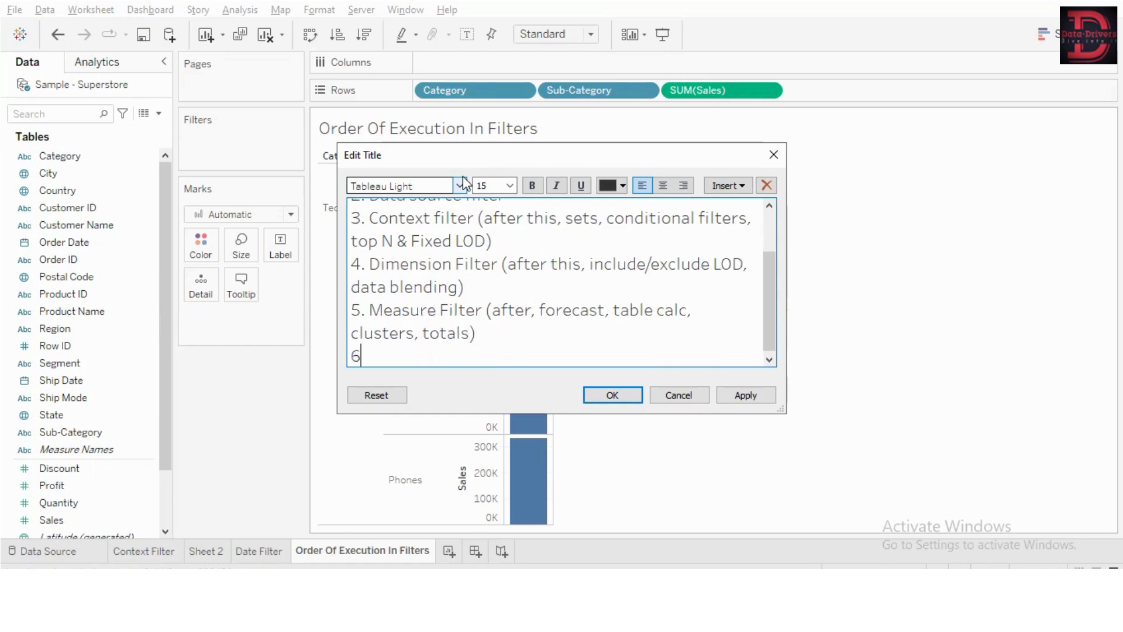
text(. Tableau calc)
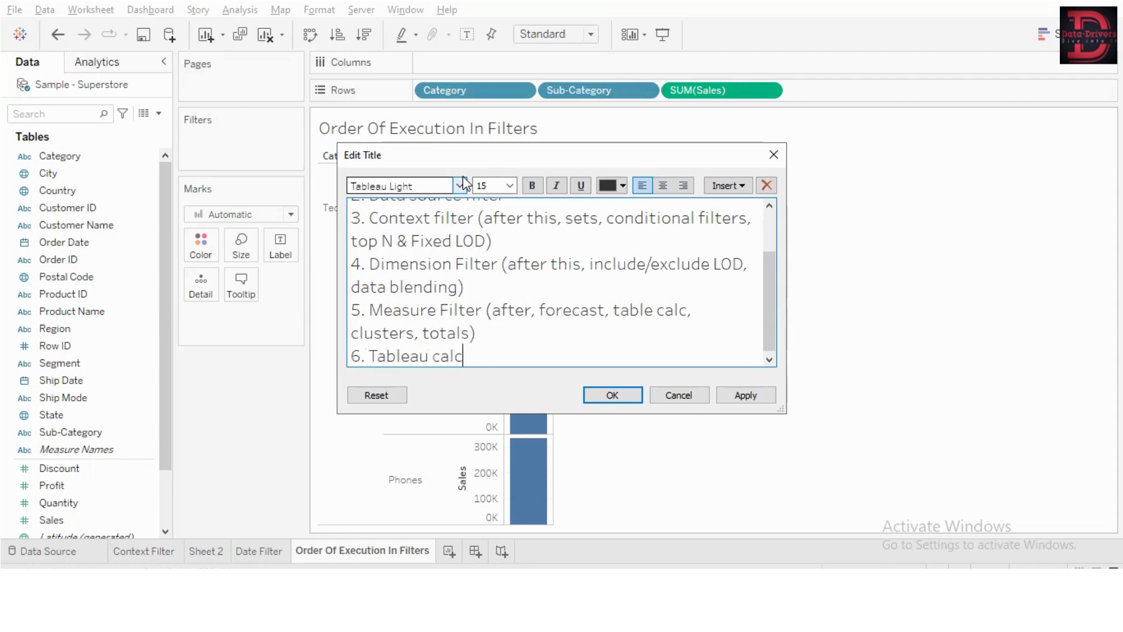
text(ulation filters ()
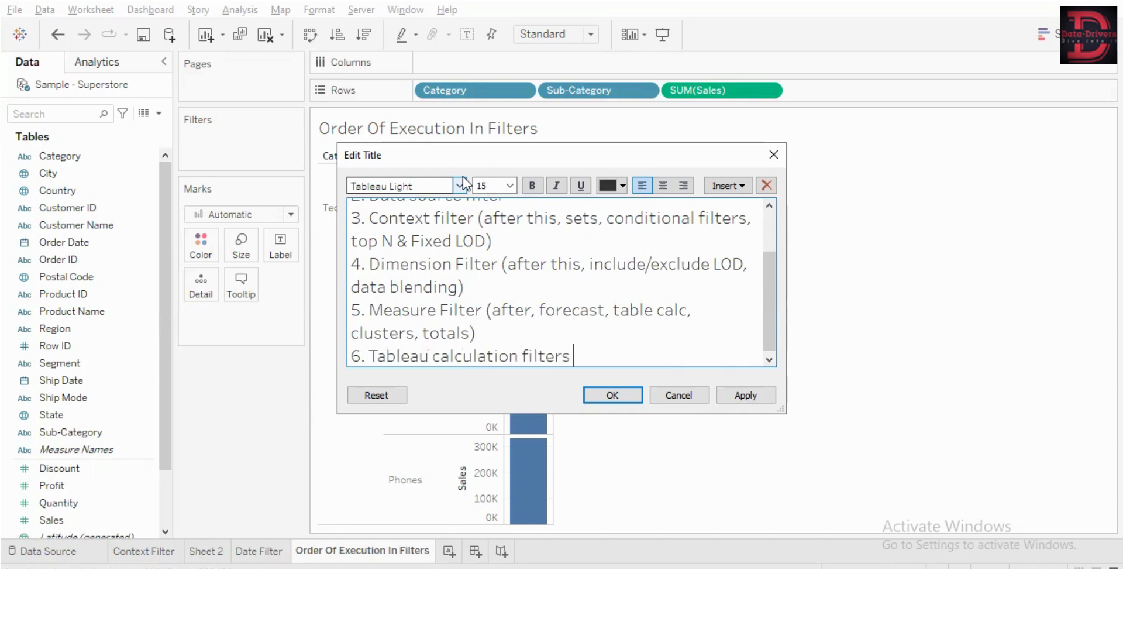
text(trend line)
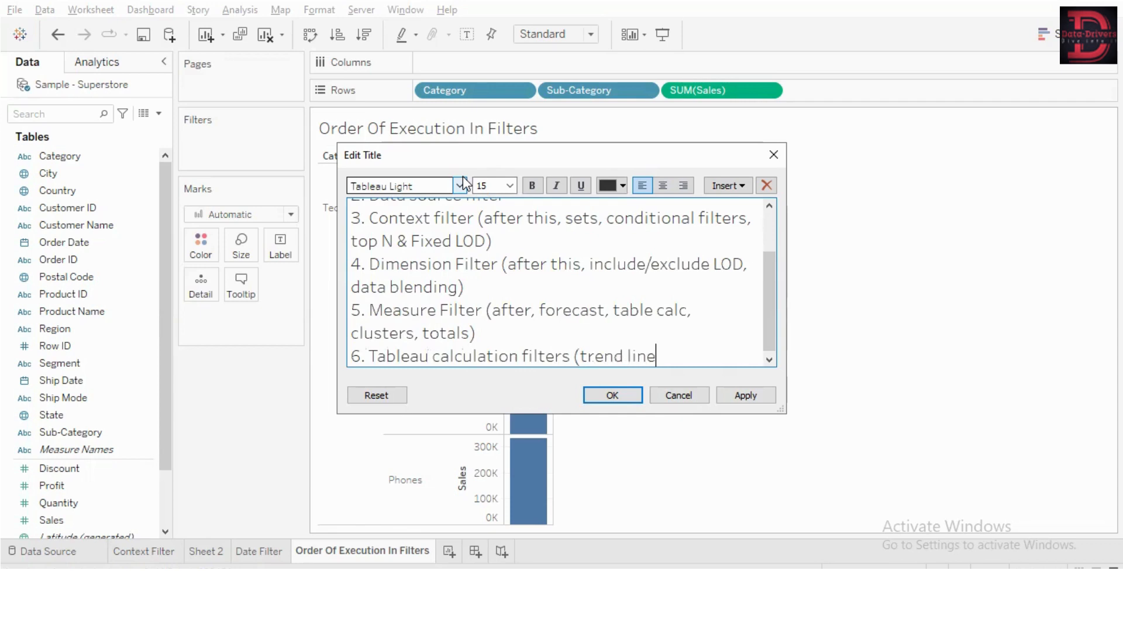
text(s, reference)
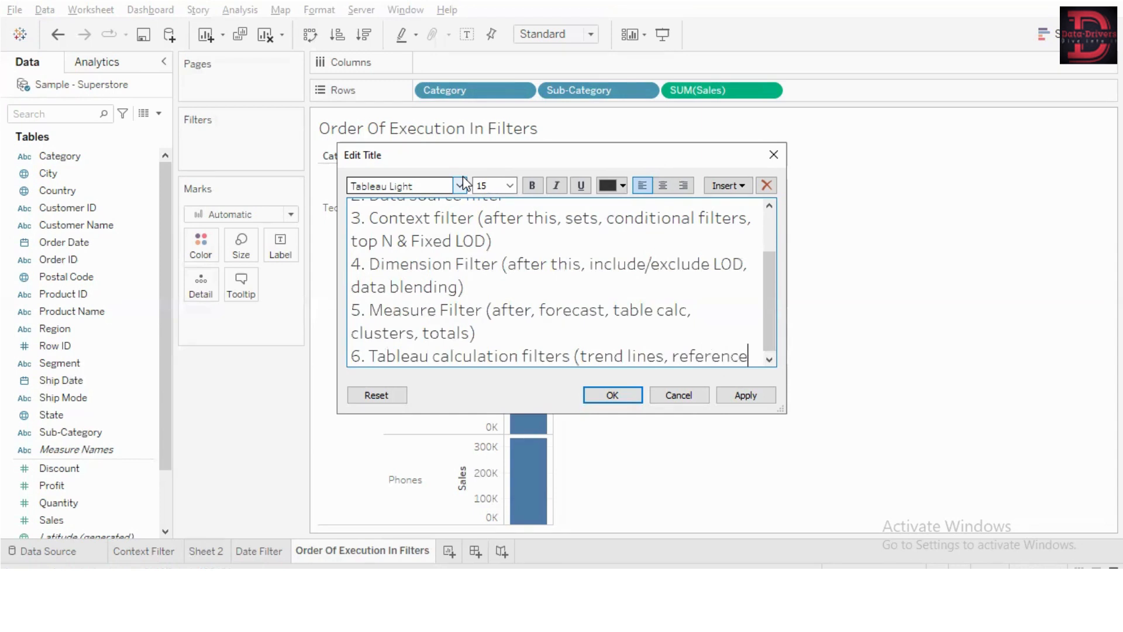
text( lines)
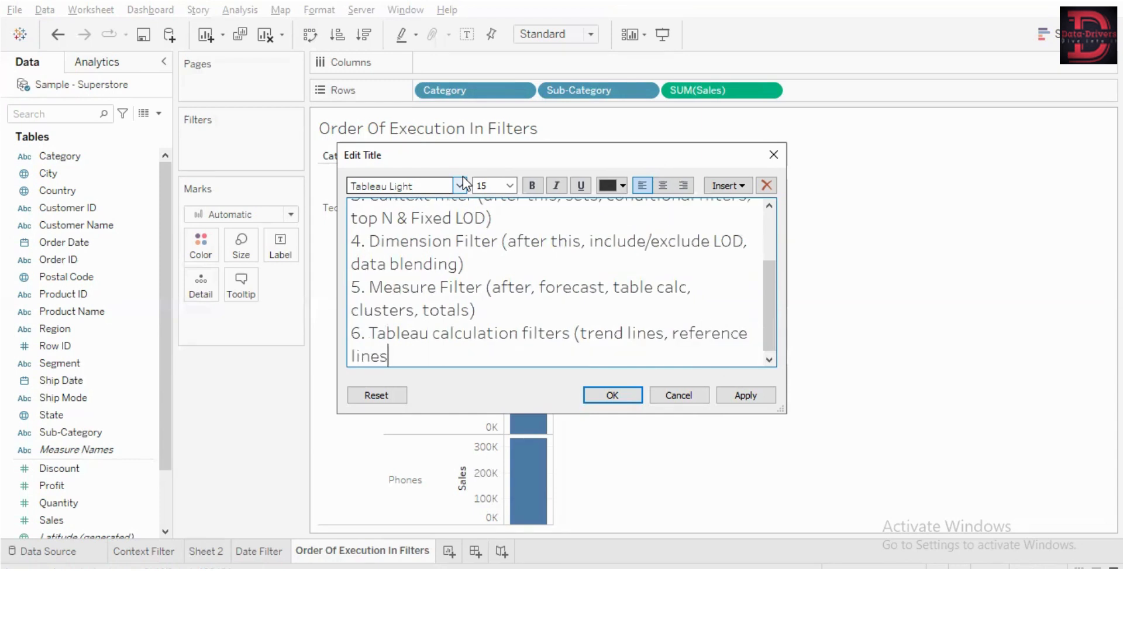
text())
click(729, 397)
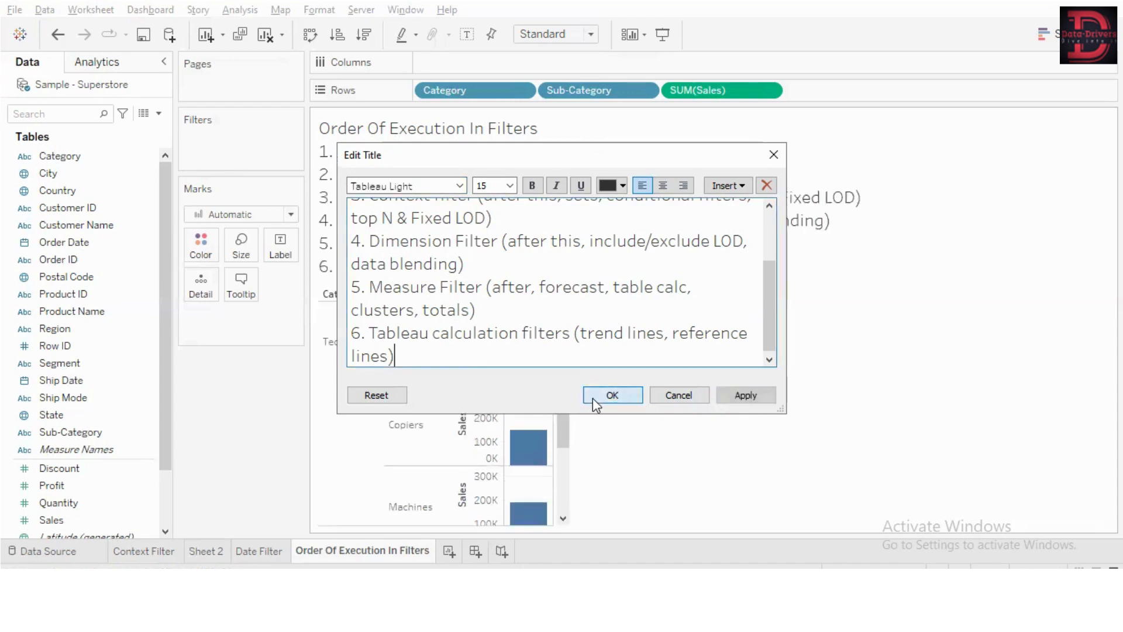
click(612, 396)
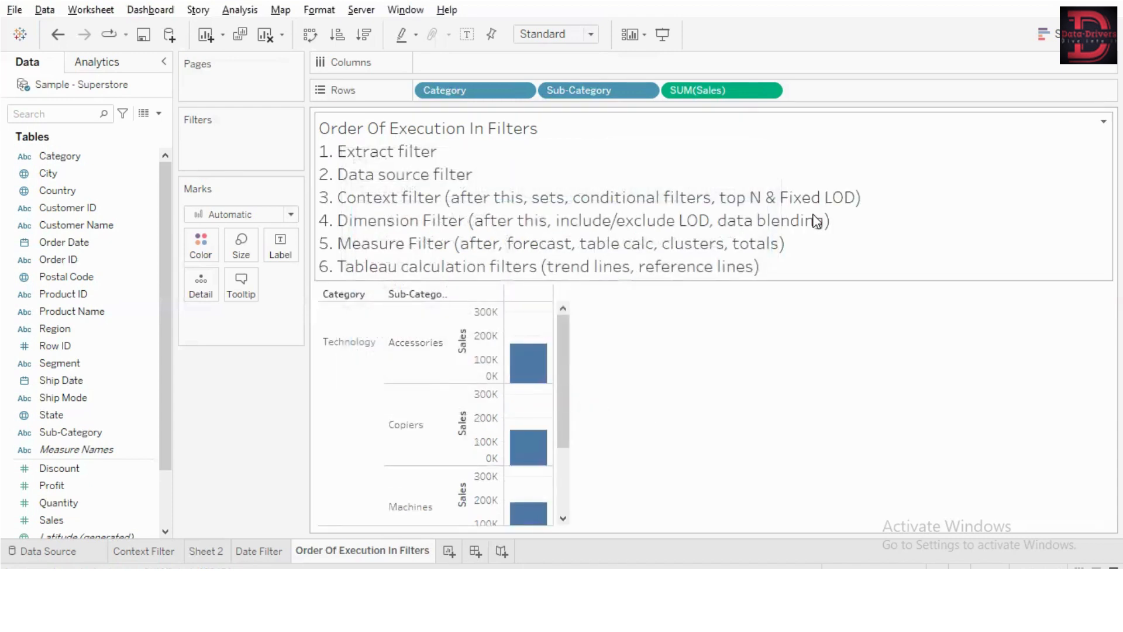
Reduce the font size of the entire worksheet title to 12.
double_click(817, 221)
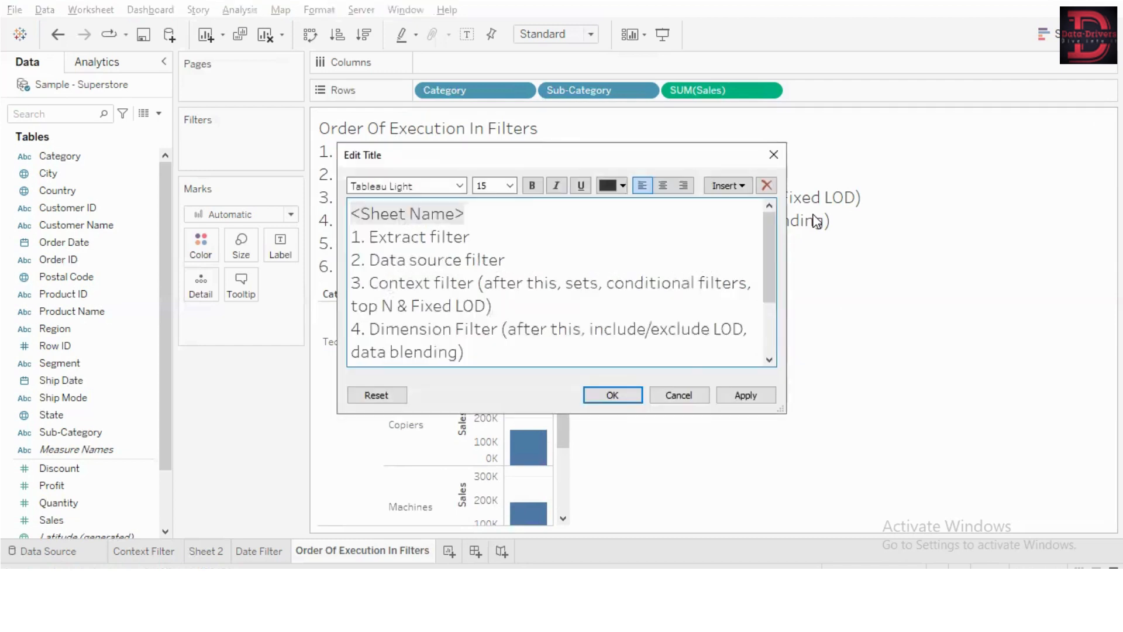
key(ctrl+a)
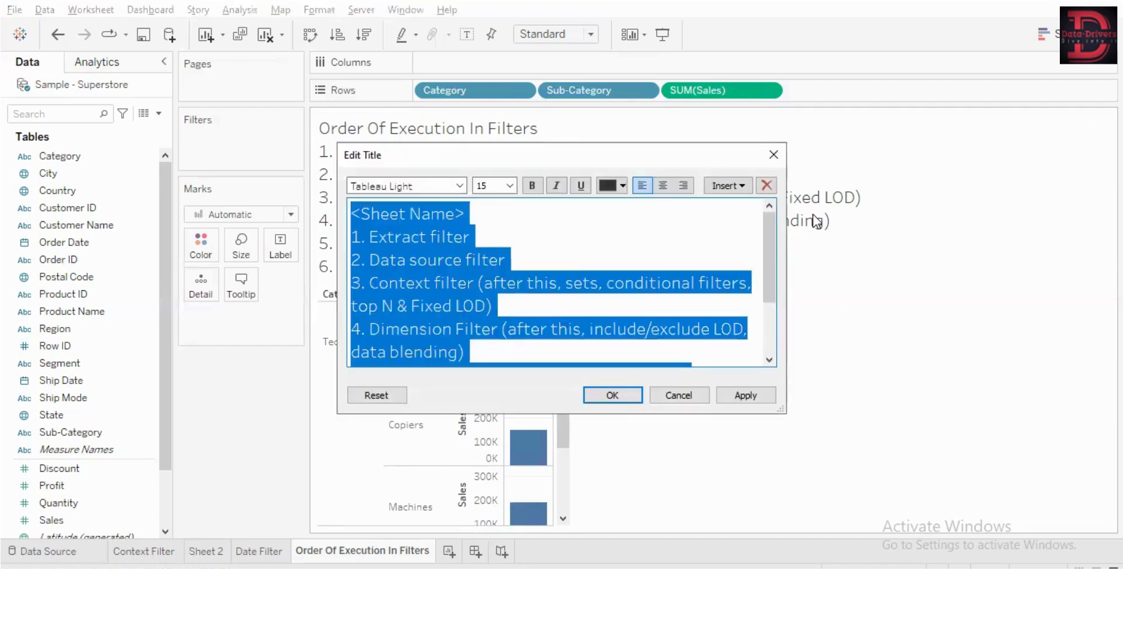
click(511, 187)
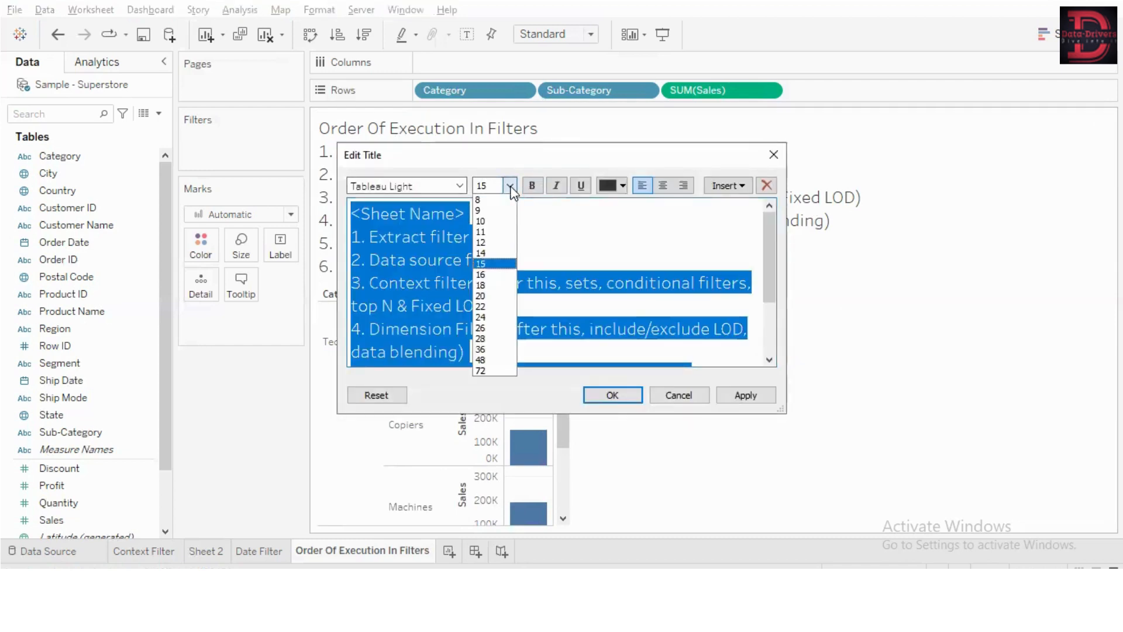
click(495, 242)
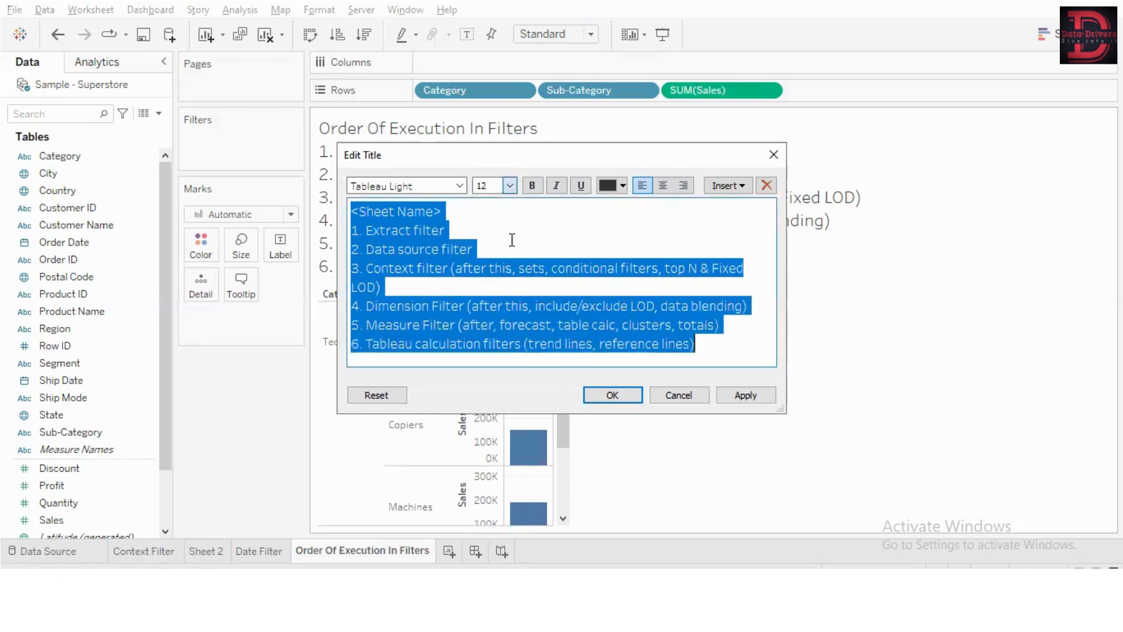
click(613, 396)
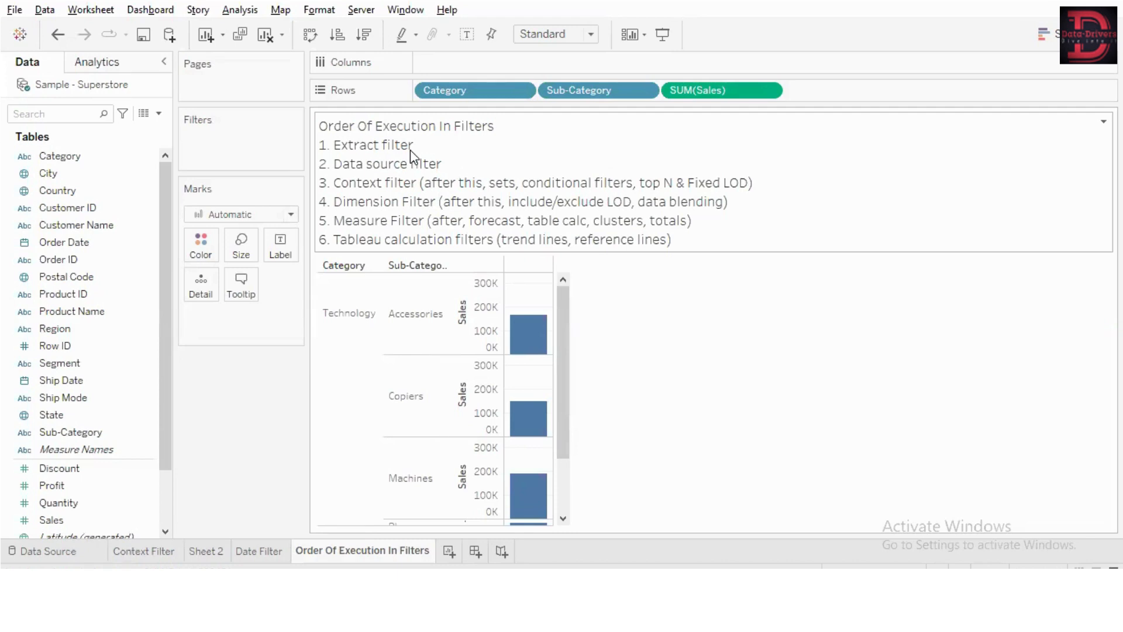
Append "- Imp. interview question" after the sheet name in the title's first line.
double_click(457, 130)
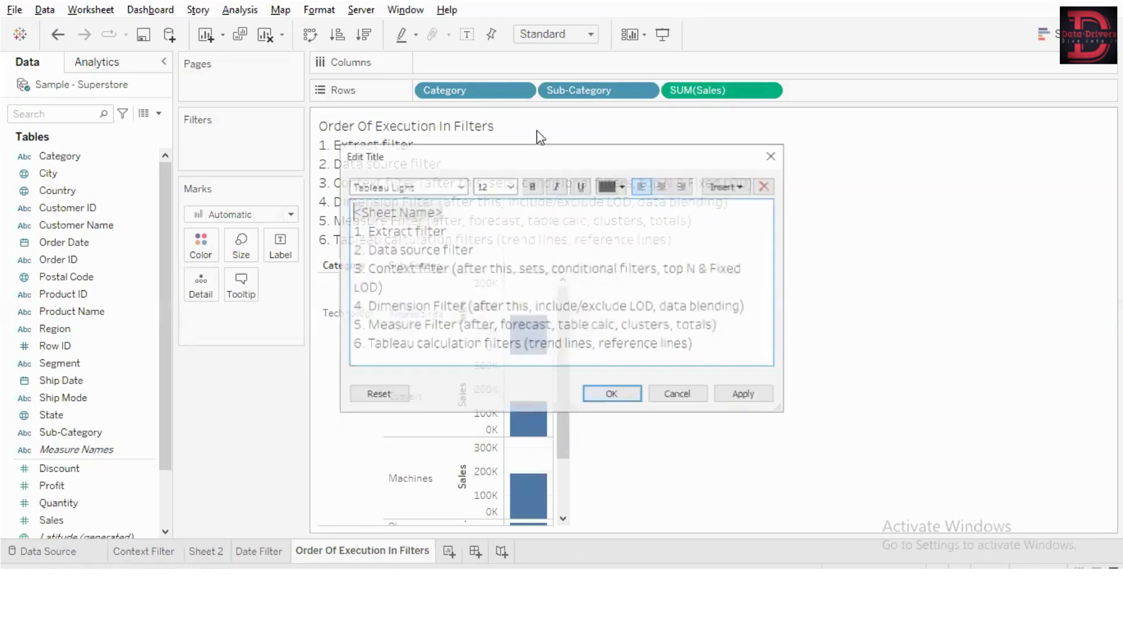
text(- Im)
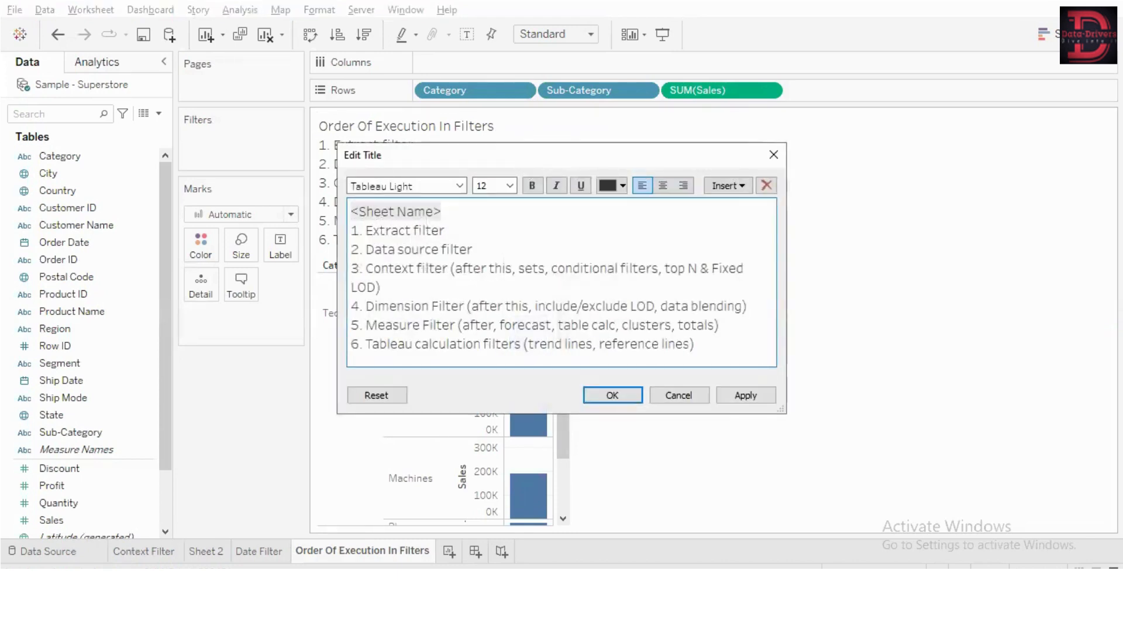
text(p. interview)
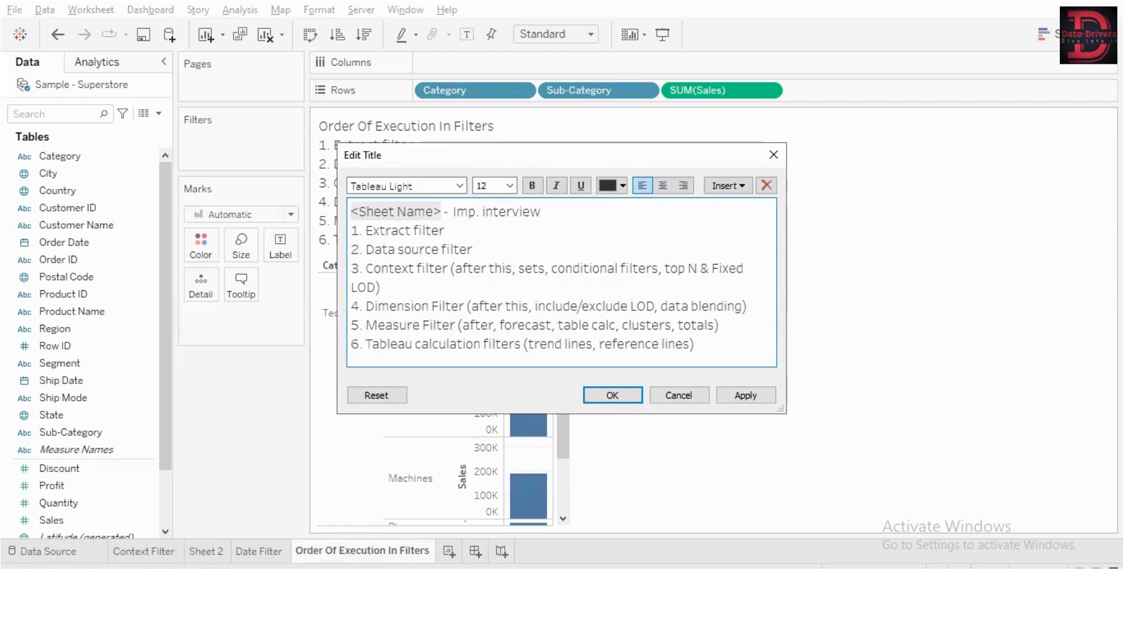
text( question)
Make "Imp. interview question" bold and red (#ff0000) in the title and apply the change to the worksheet.
key(ctrl+shift+Left)
key(ctrl+shift+Left)
key(ctrl+shift+Left)
key(ctrl+shift+Left)
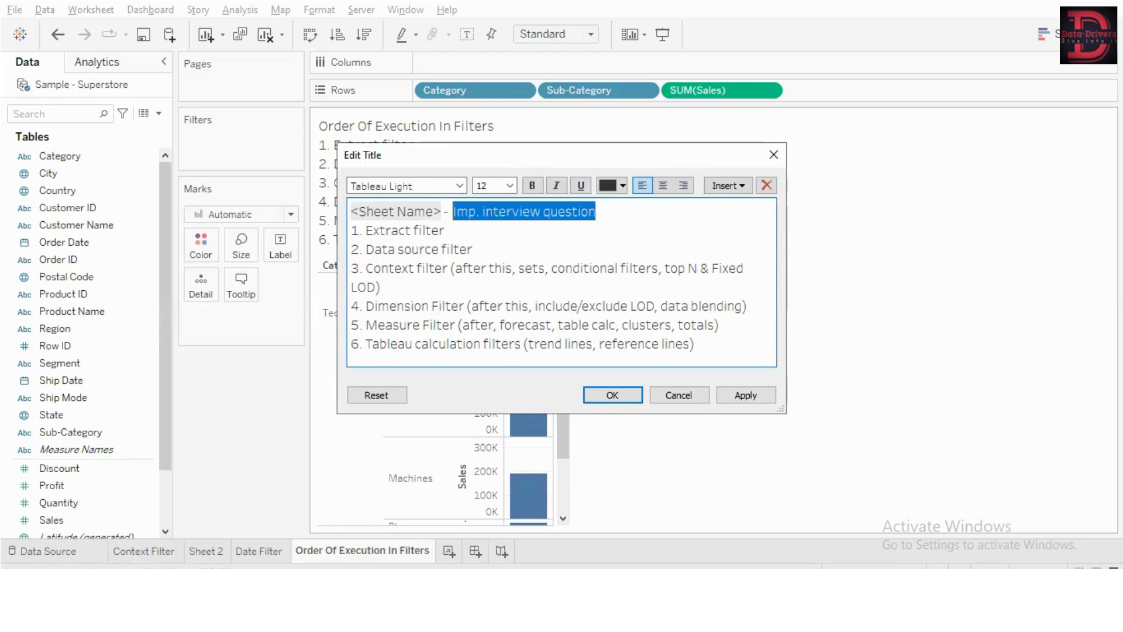
key(ctrl+b)
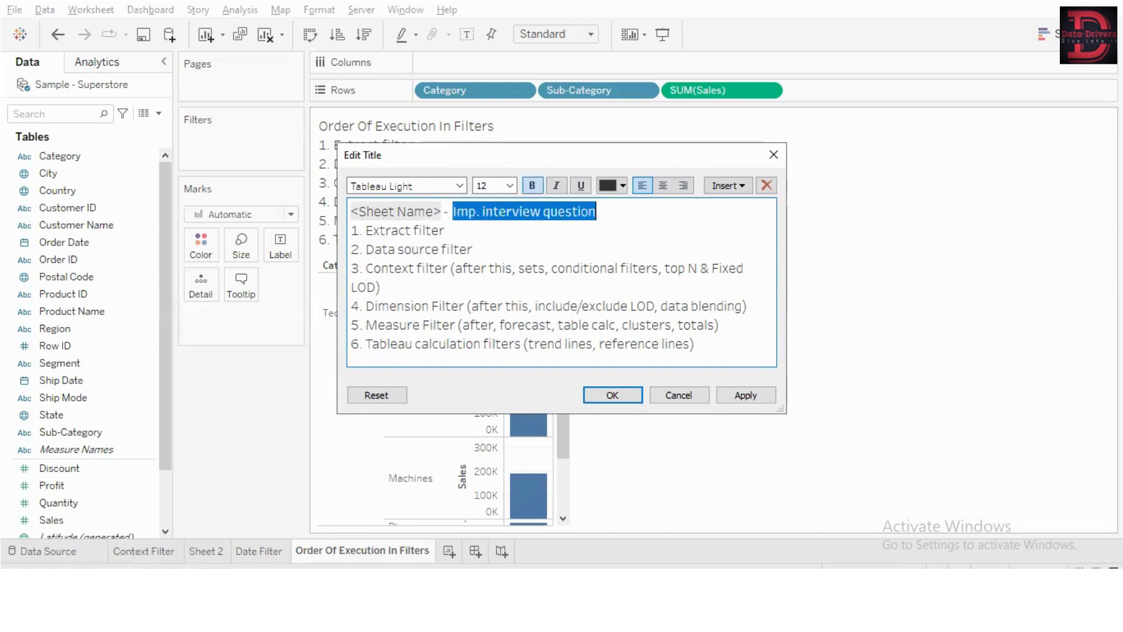
click(623, 186)
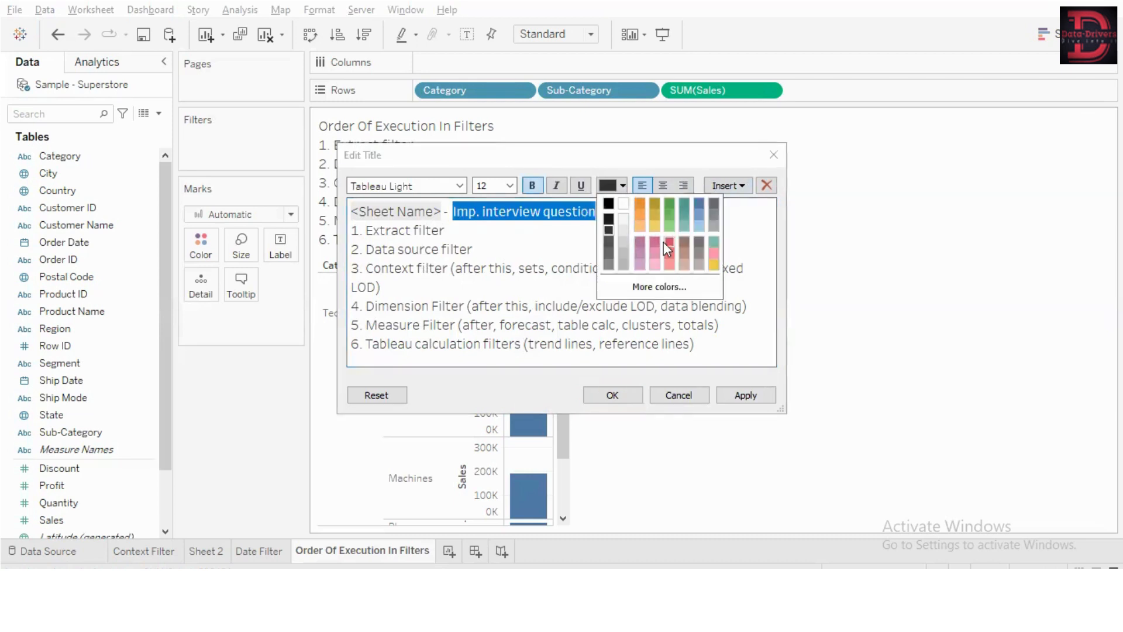
click(665, 285)
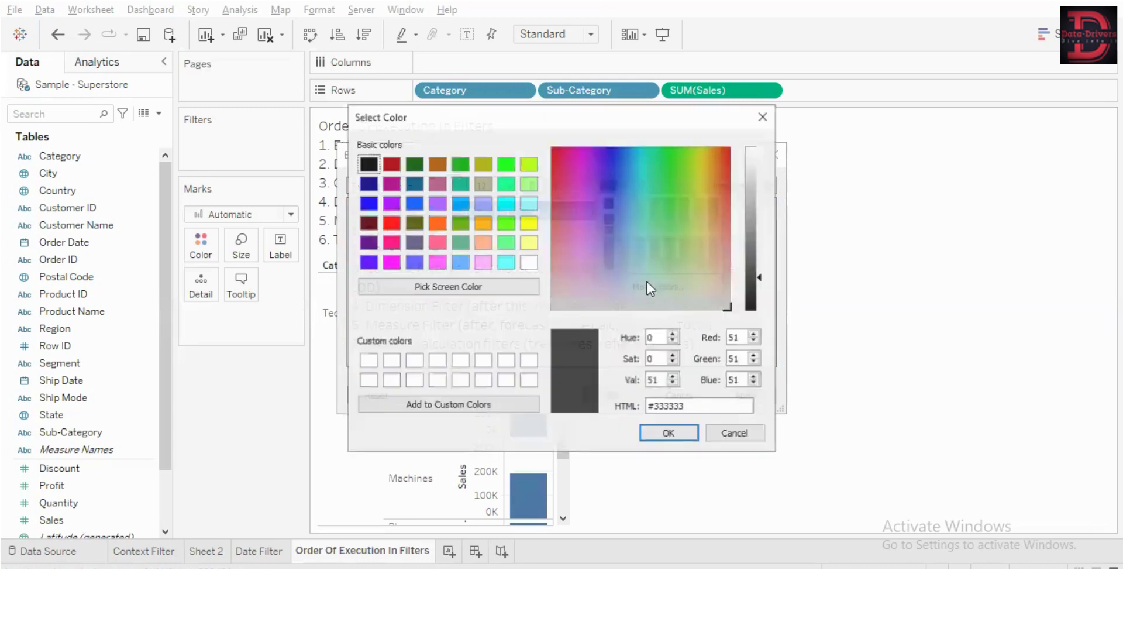
click(390, 223)
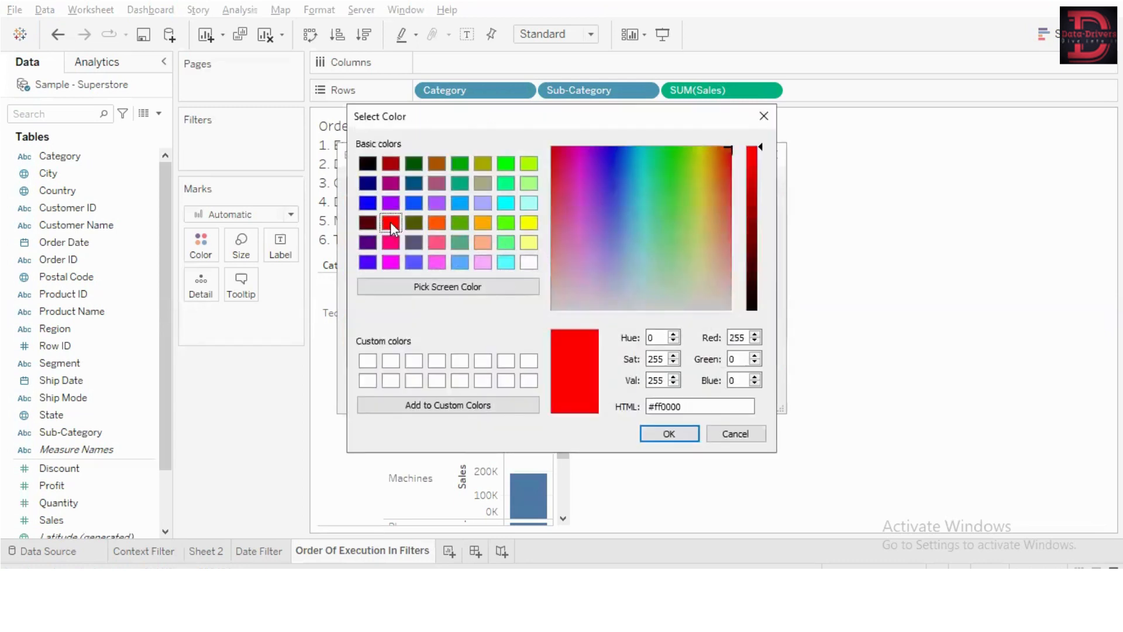
click(684, 437)
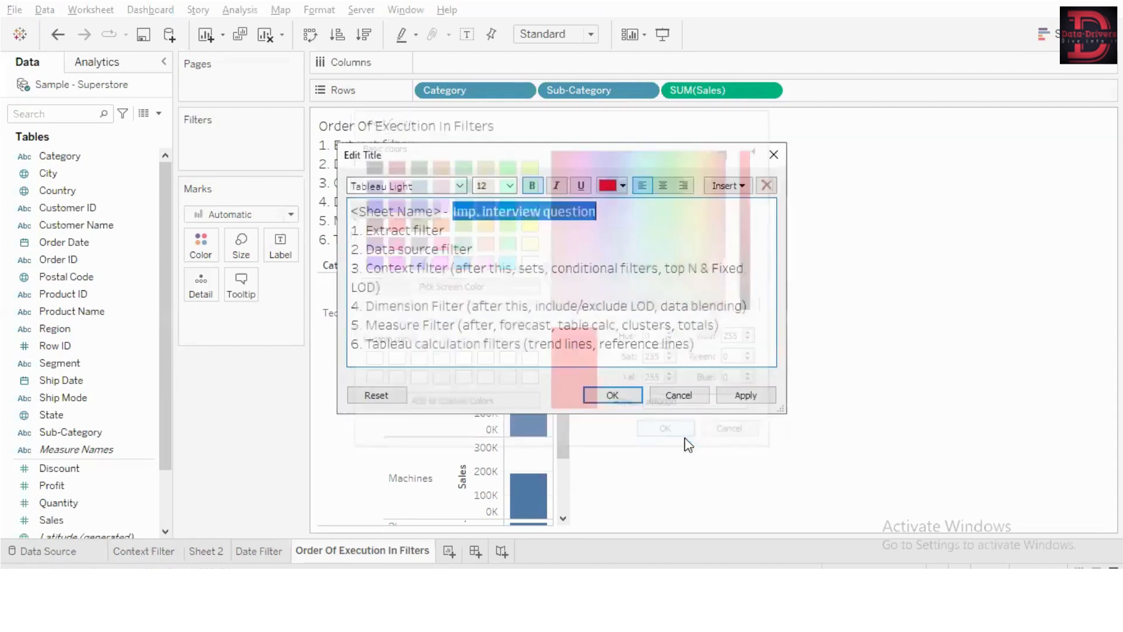
click(620, 225)
click(621, 212)
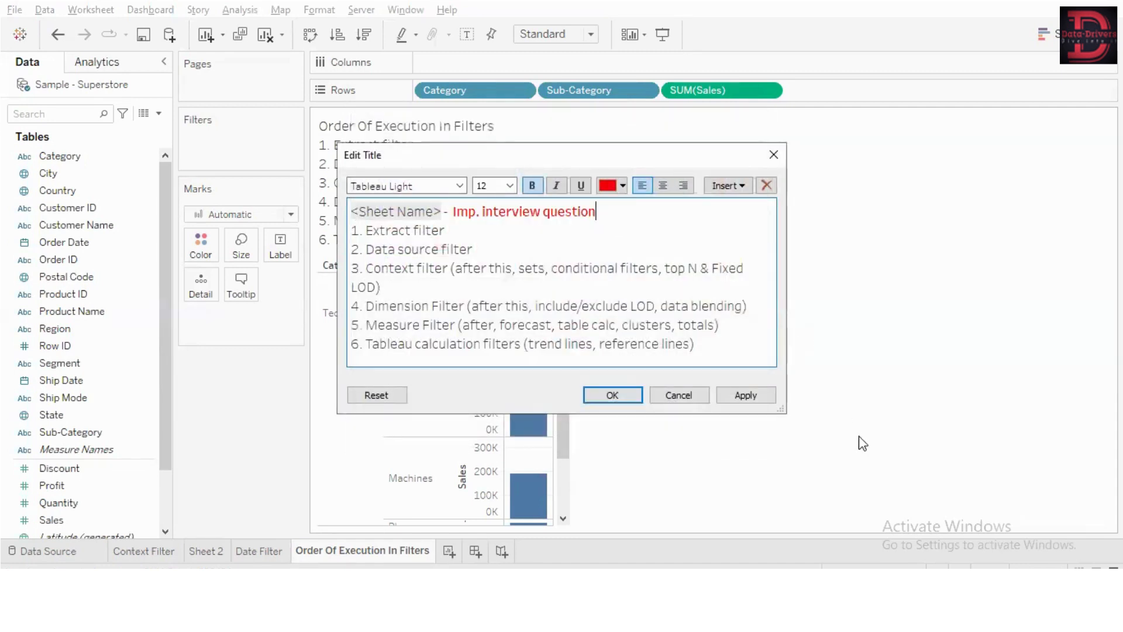
click(745, 400)
click(613, 398)
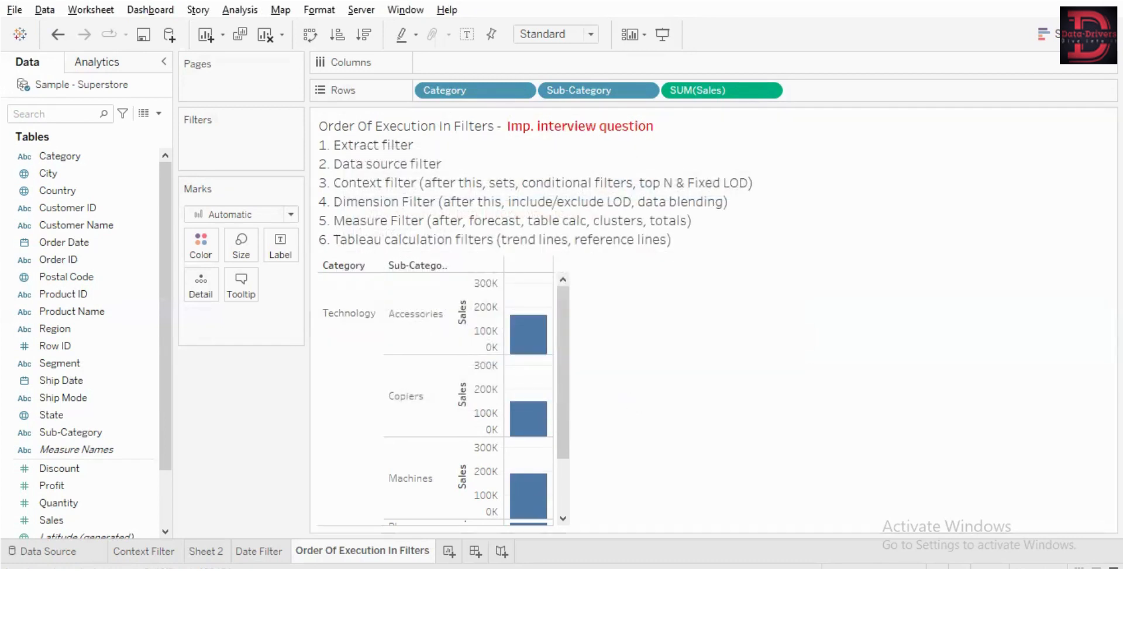
Review the Context Filter worksheet and the Date Filter worksheet.
click(160, 548)
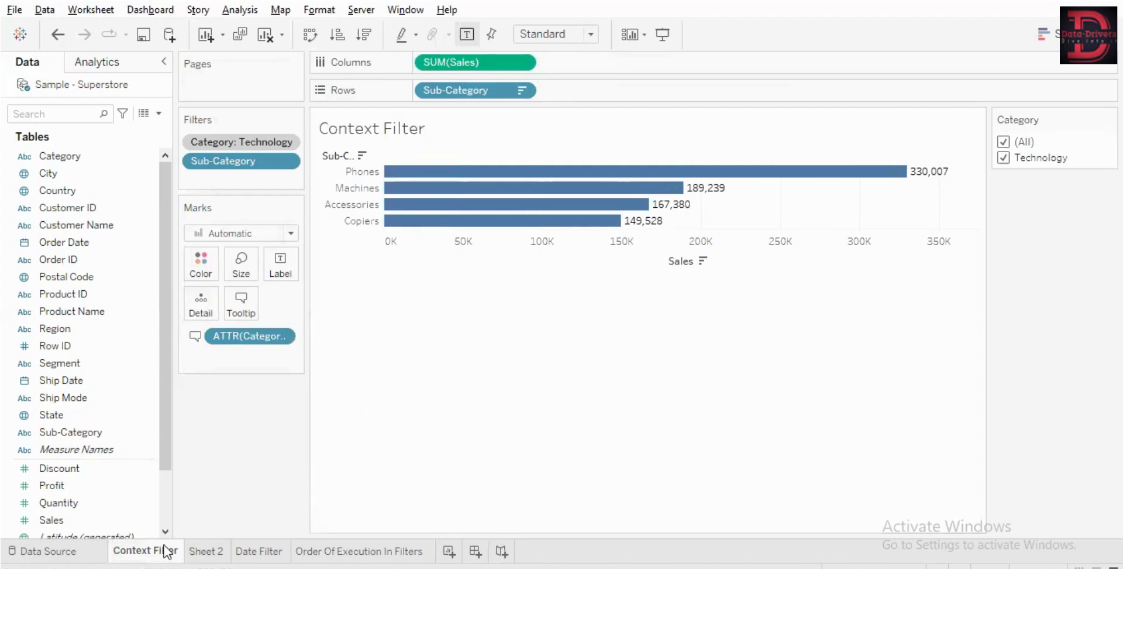
click(260, 551)
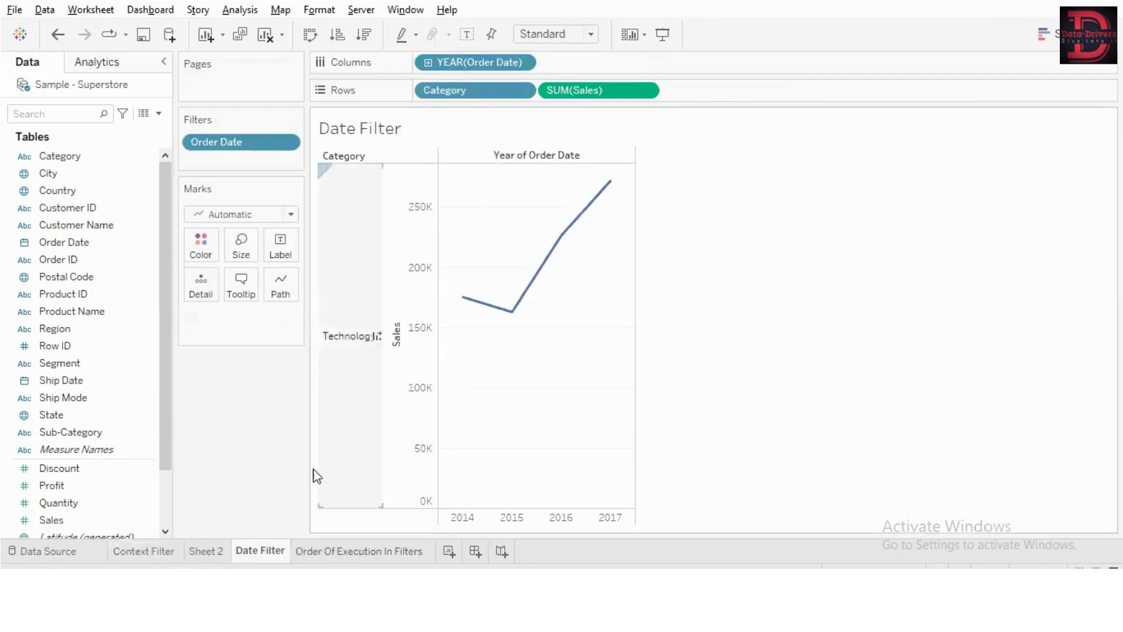